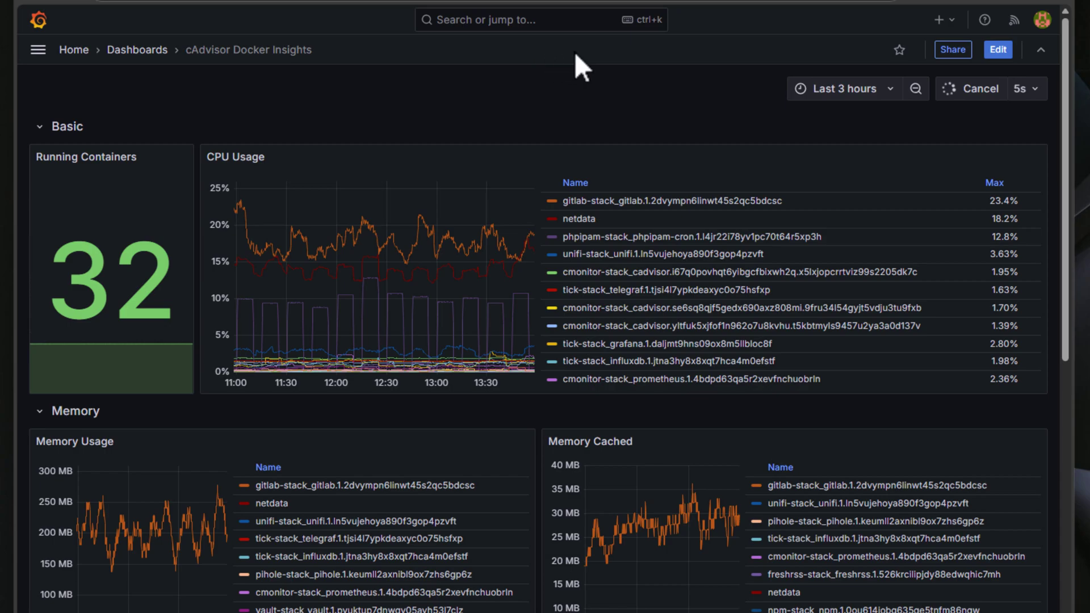
- Show the All nodes room's alerts filtered to the Running (58) alert rules
scroll(568, 154, down, 1)
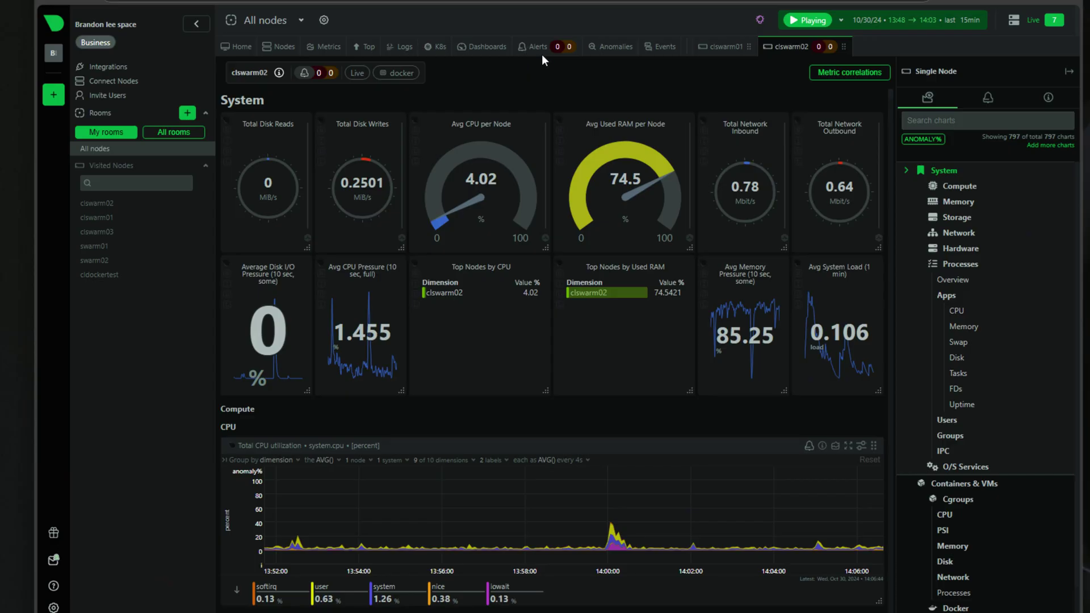
click(539, 47)
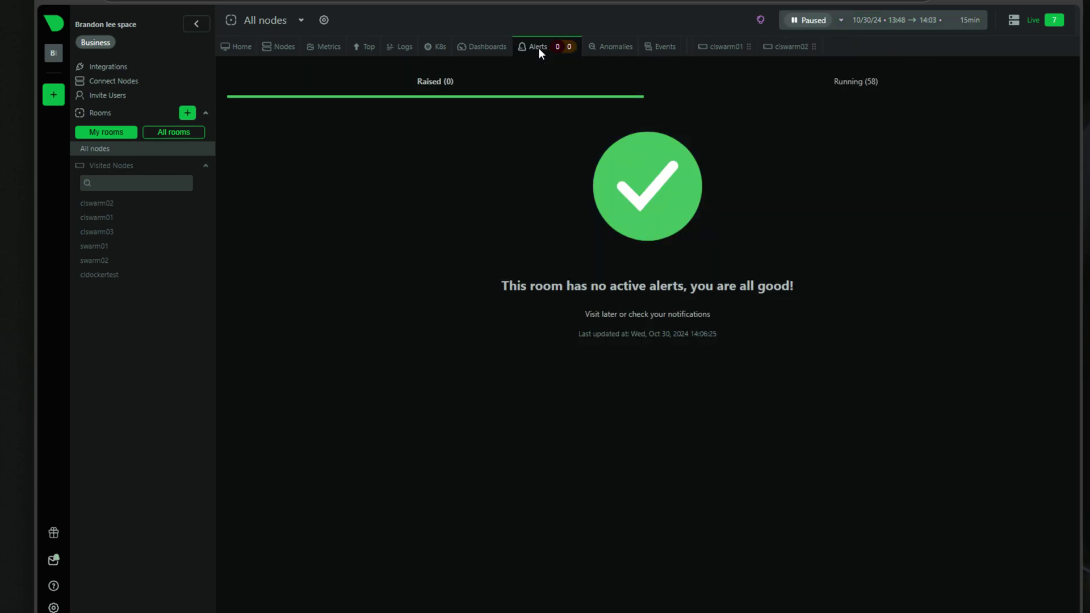
click(870, 80)
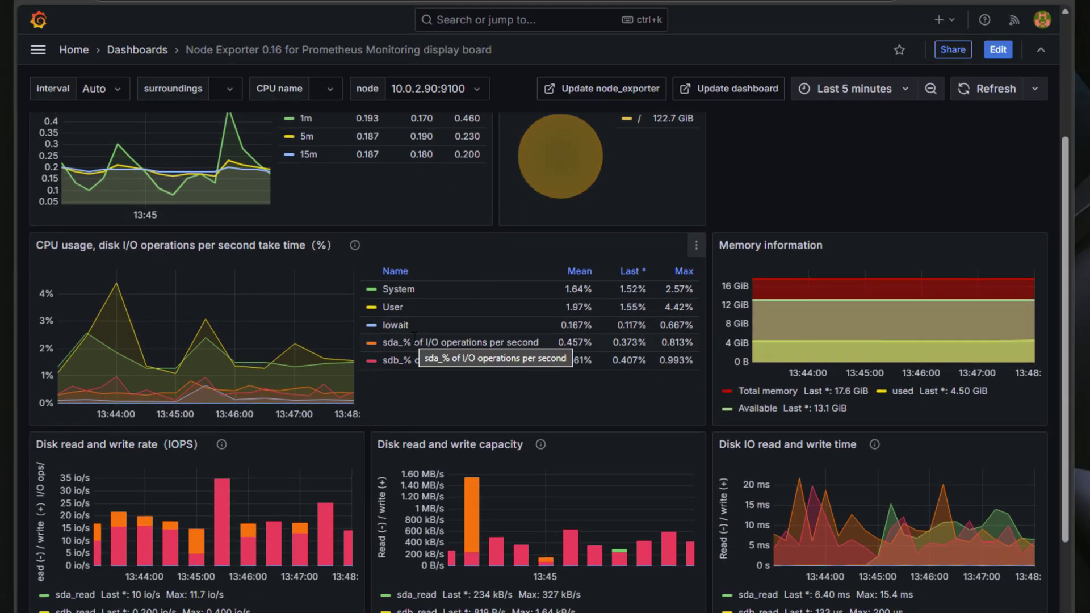
- Choose 10.0.2.92:9100 in the dashboard's node dropdown to view that node's metrics
scroll(413, 336, up, 4)
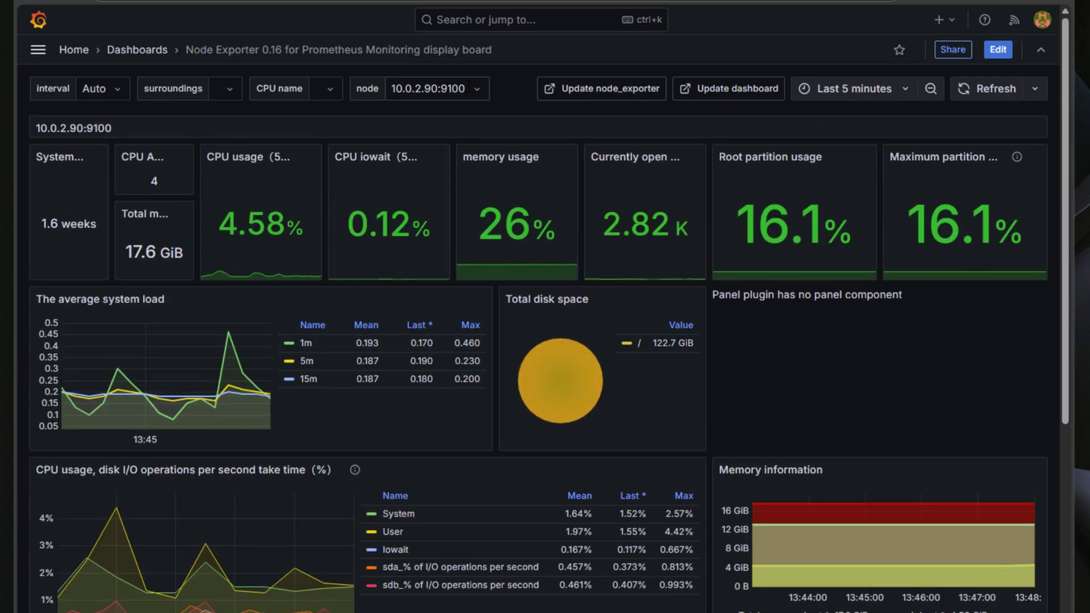
click(432, 89)
click(436, 141)
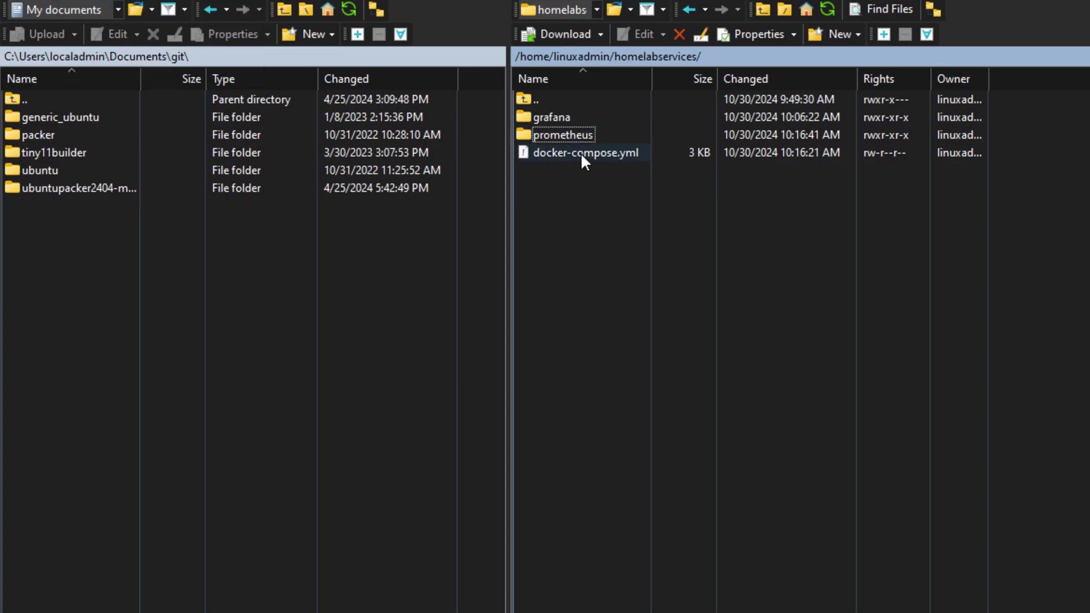
click(555, 114)
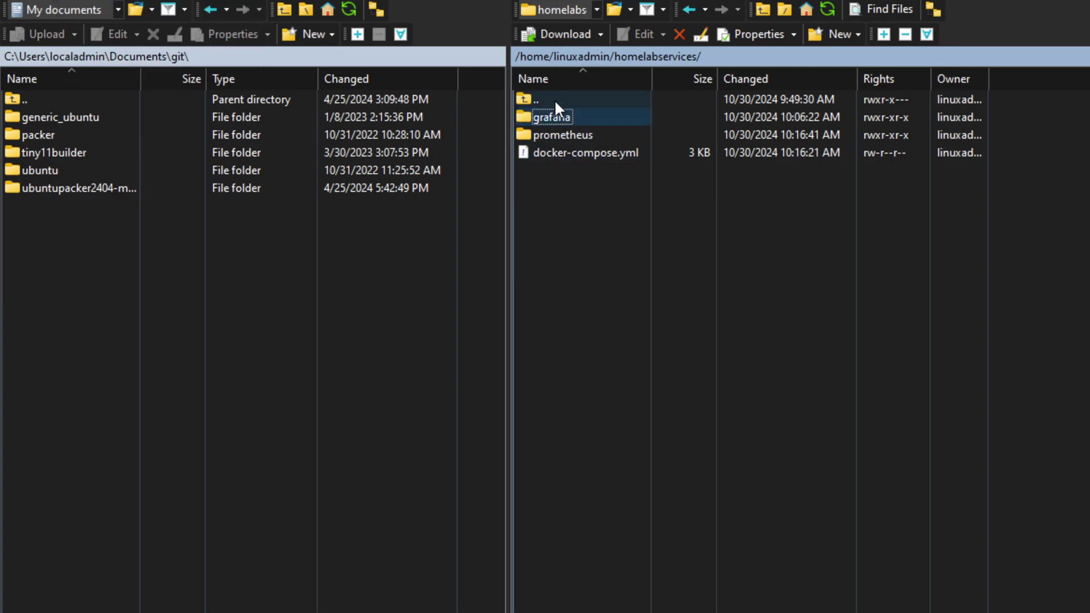
click(557, 134)
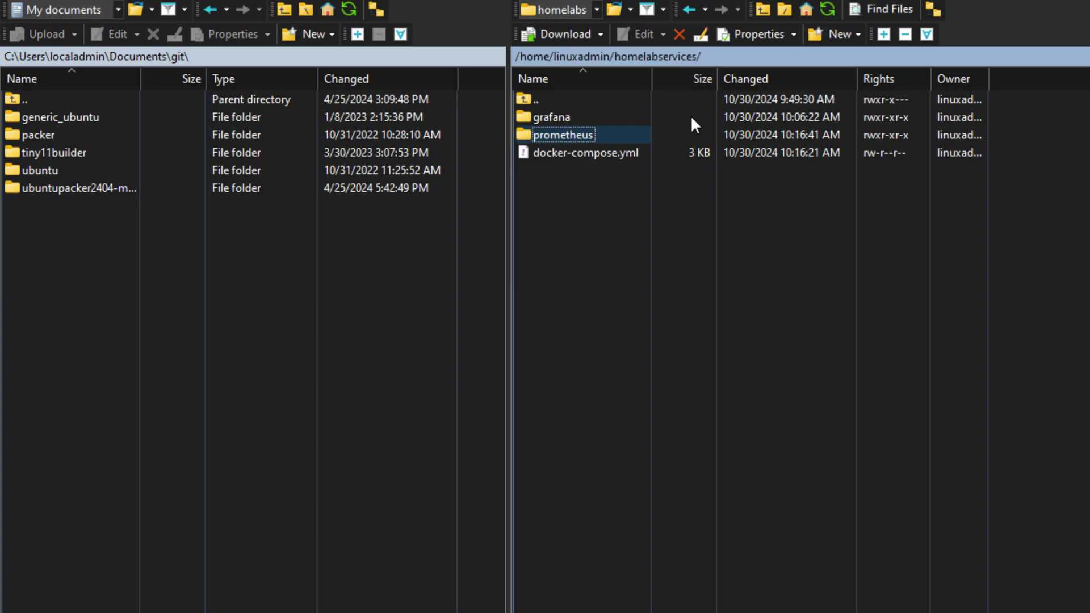
click(580, 151)
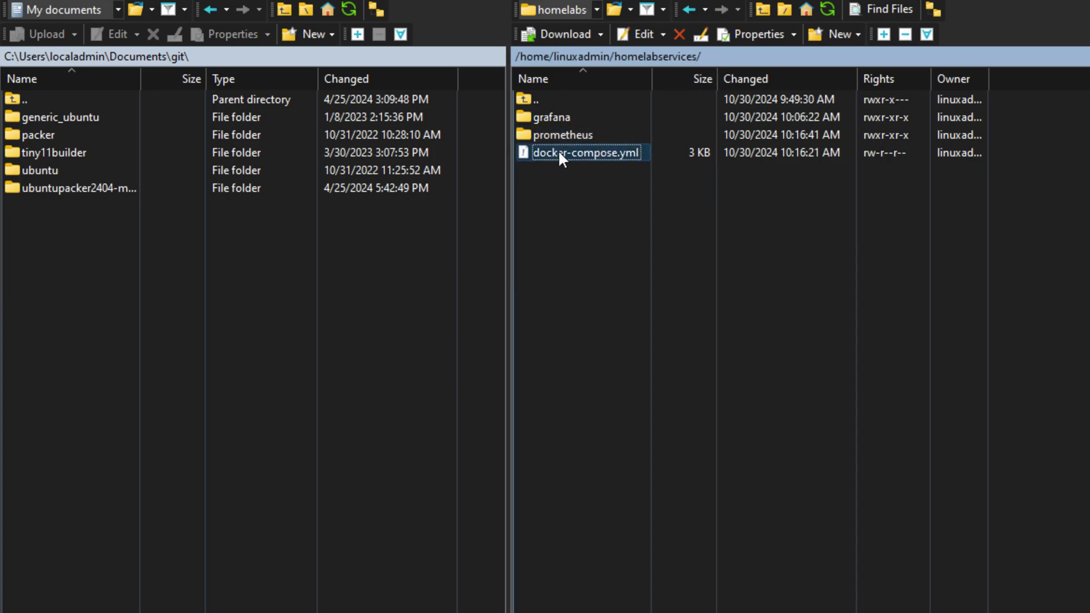
click(639, 229)
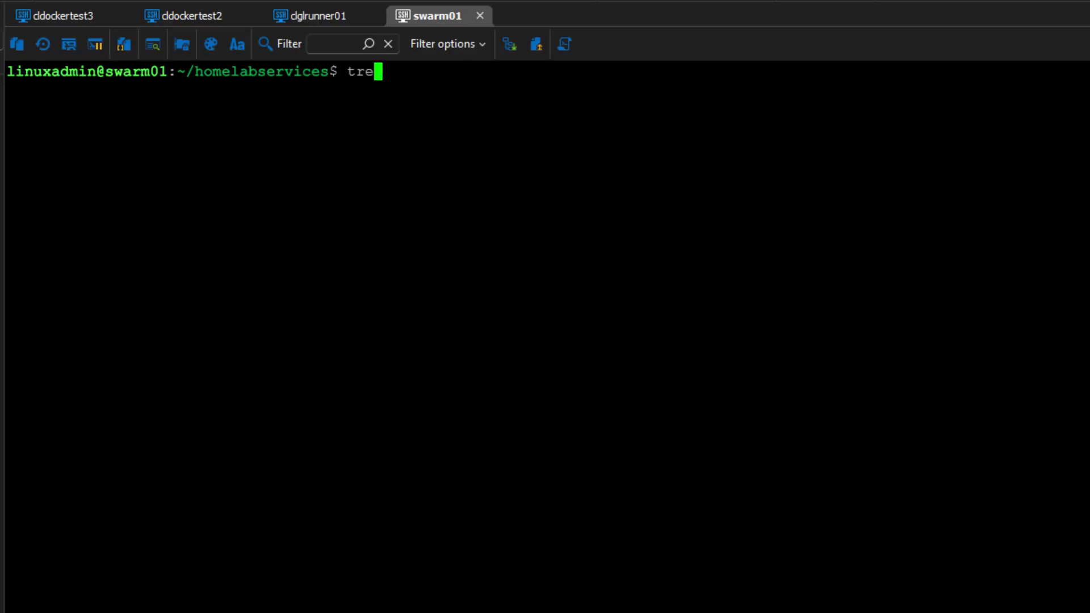
- List the homelabservices folder as a tree and open docker-compose.yml in nano
text(e)
key(Return)
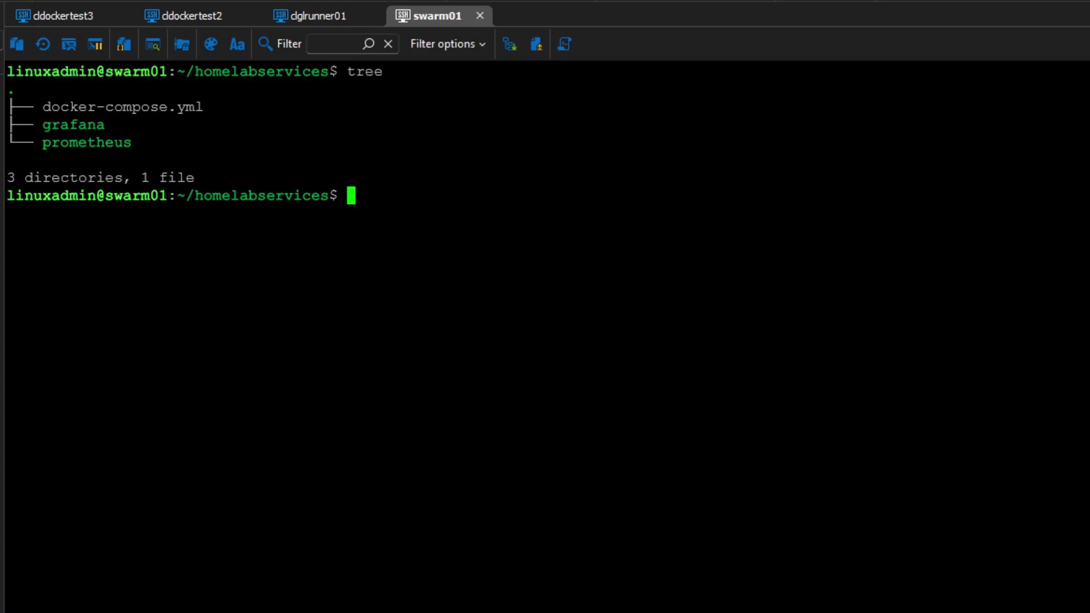
text(nano docker)
key(Tab)
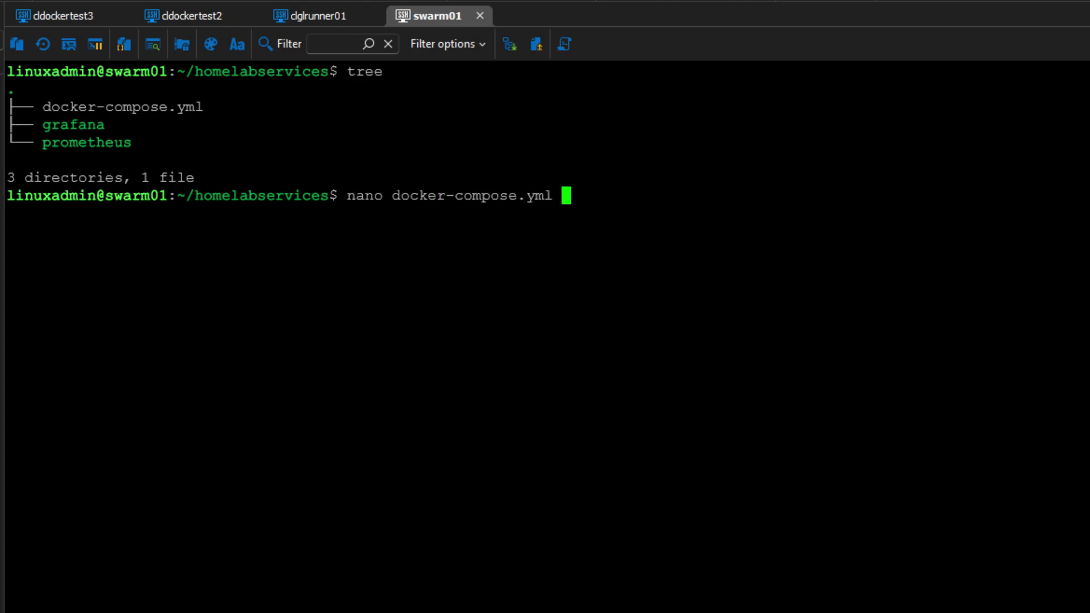
key(Return)
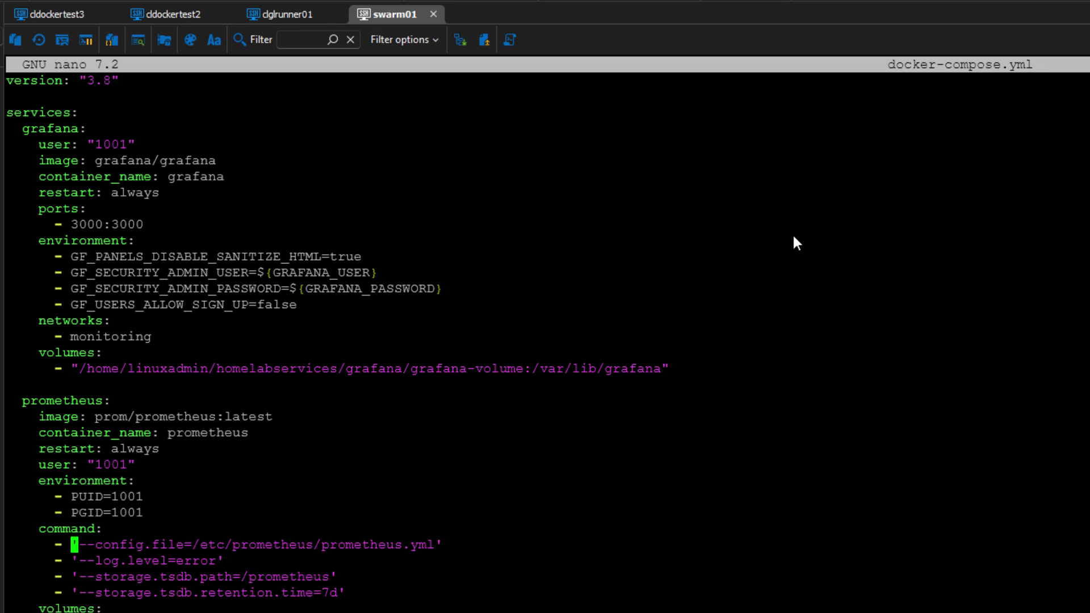
- Review the cadvisor, node-exporter and prometheus-data definitions, then save the compose file
key(Down)
key(Down)
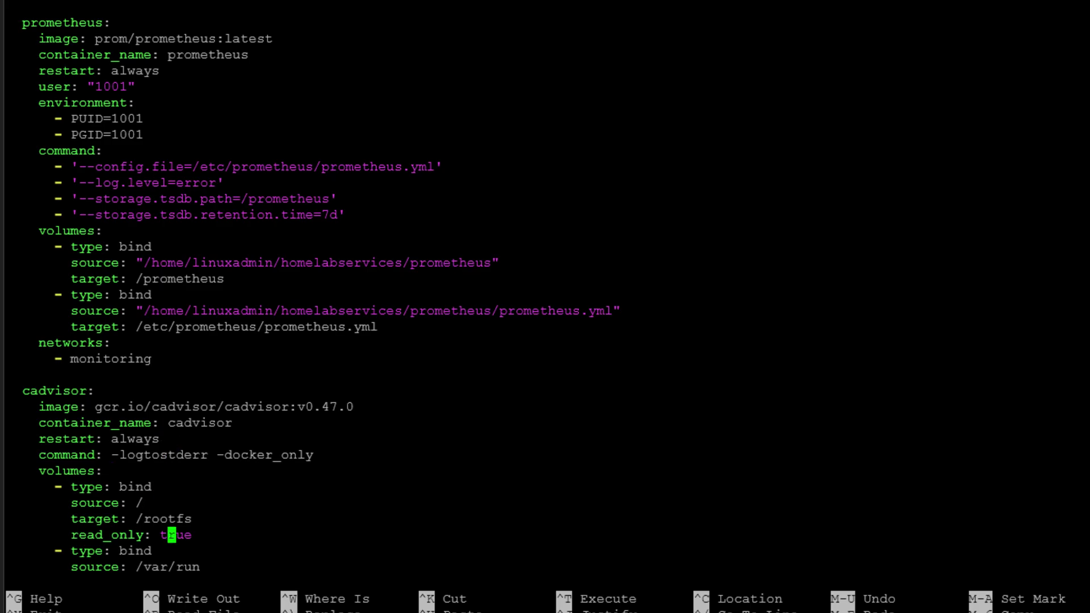
key(Down)
key(Down)
key(Down)
key(Down)
key(Down)
key(Down)
key(Down)
key(Down)
key(Down)
key(Down)
key(Down)
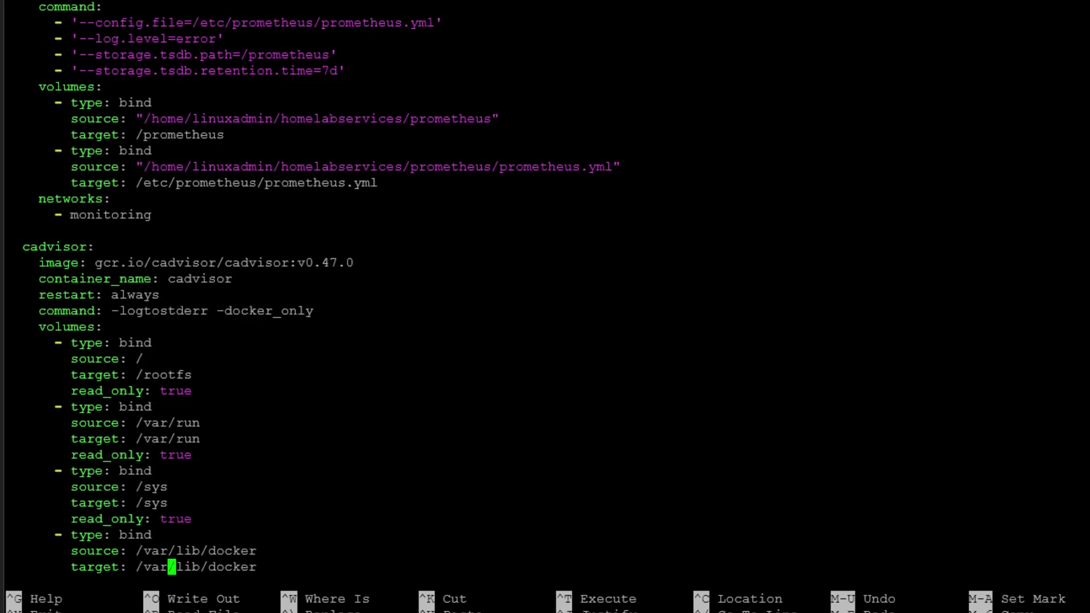
key(Down)
key(Down)
key(Down)
key(Down)
key(Down)
key(Down)
key(Down)
key(Down)
key(Down)
key(Down)
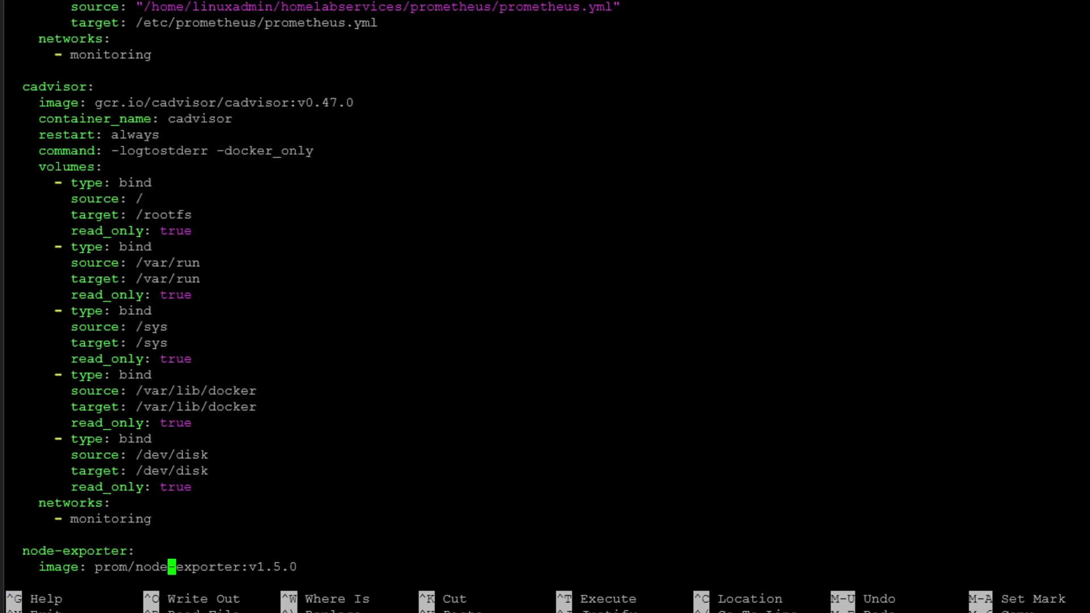
key(Down)
key(Down)
key(Down)
key(Down)
key(Down)
key(Down)
key(Down)
key(Down)
key(Down)
key(Down)
key(Down)
key(Down)
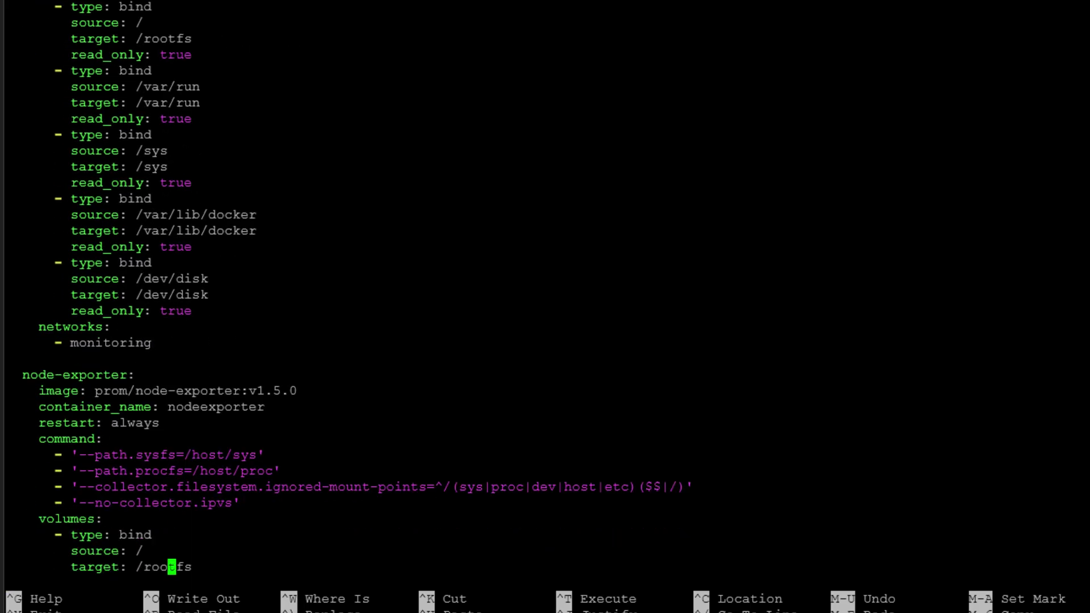
key(Down)
key(Down)
key(Down)
key(Down)
key(Down)
key(Down)
key(Down)
key(Down)
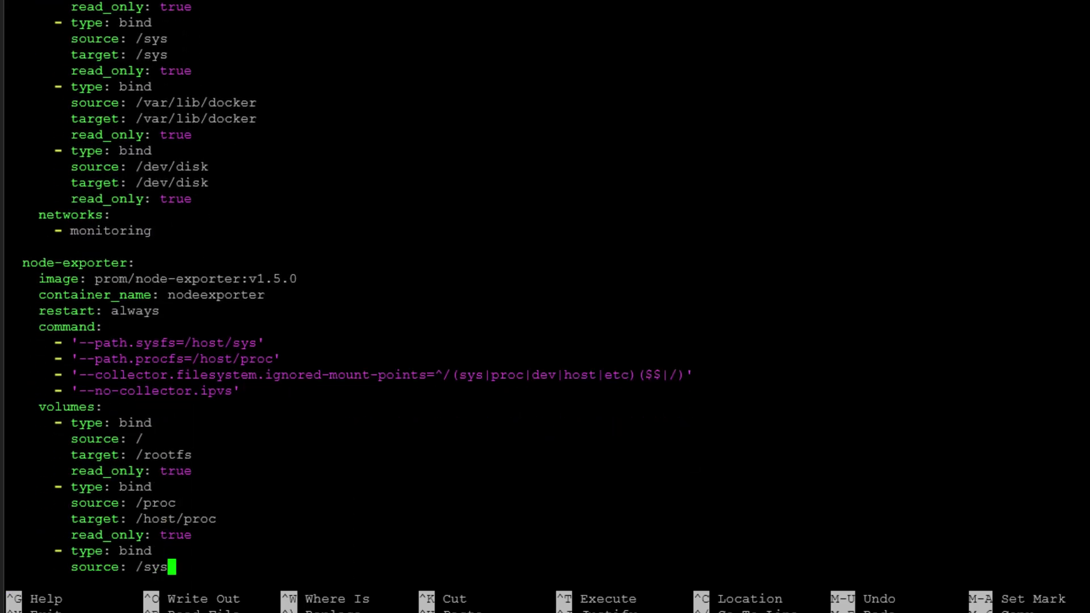
key(Down)
key(Down)
key(Down)
key(Down)
key(Down)
key(Down)
key(Down)
key(Down)
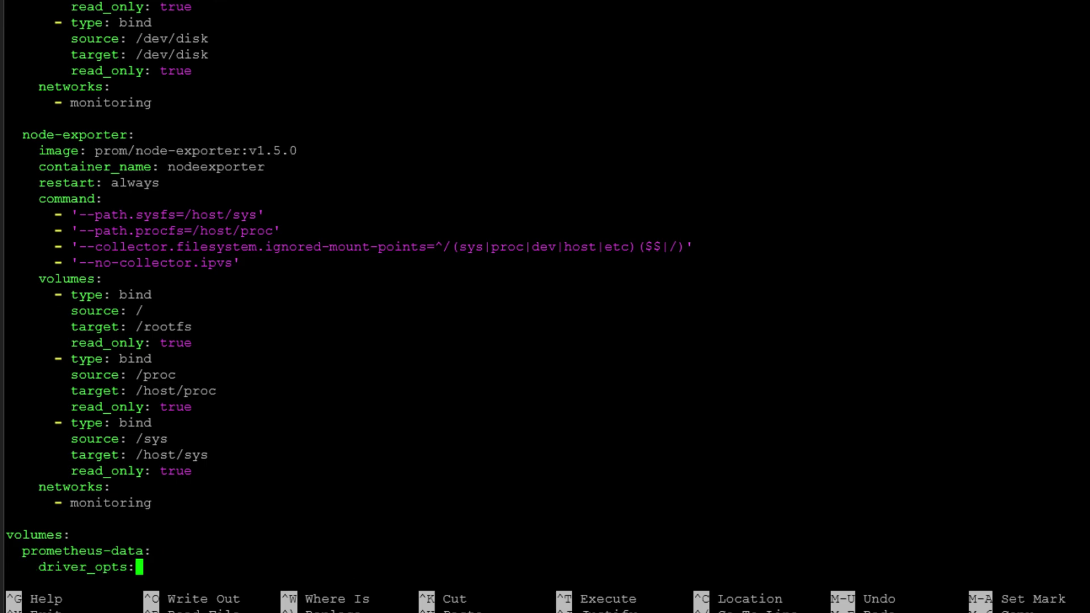
key(Down)
key(Down)
key(Down)
key(Down)
key(Down)
key(Down)
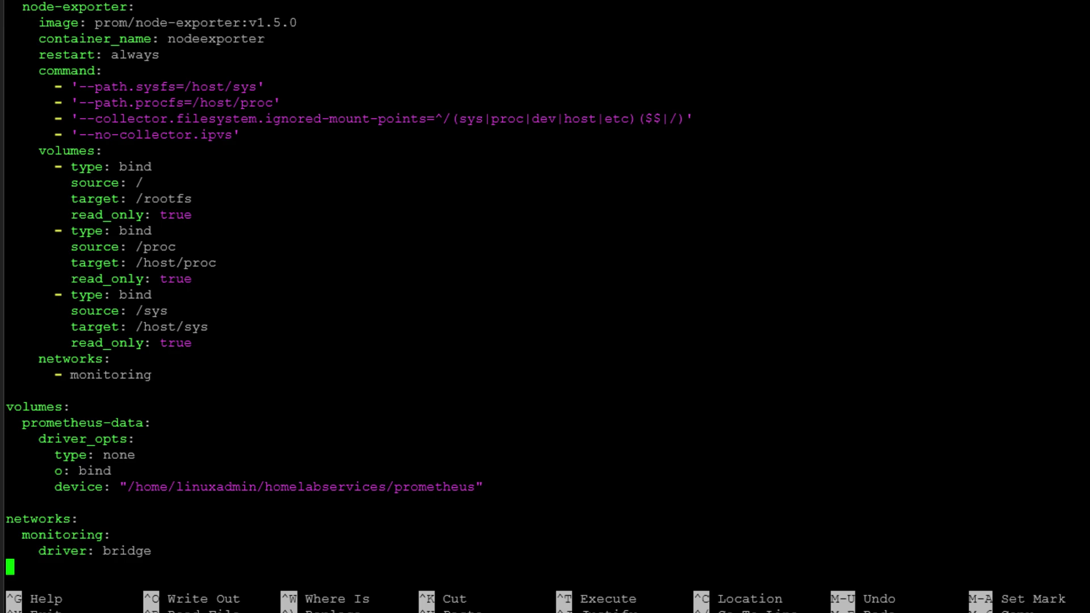
key(ctrl+s)
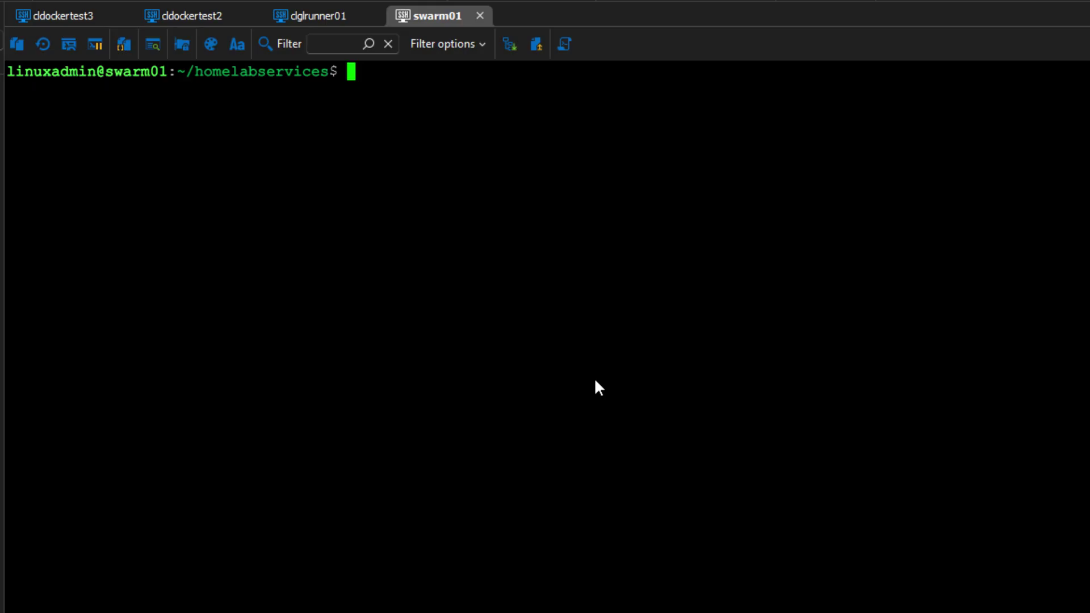
- Move into the prometheus folder and list its contents
text(cd prom)
key(Tab)
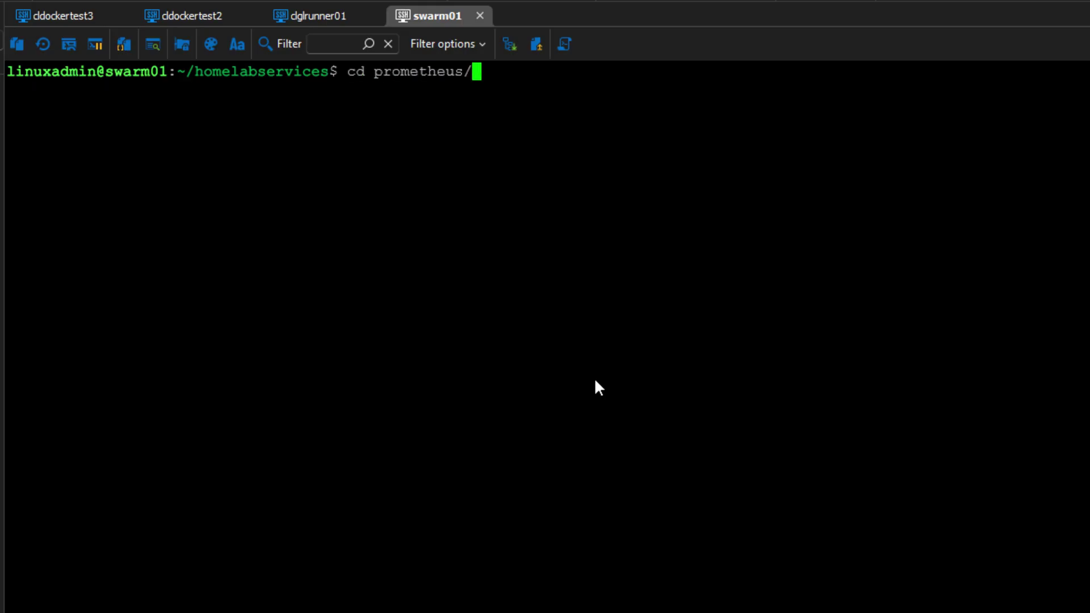
key(Return)
text(ls)
key(Return)
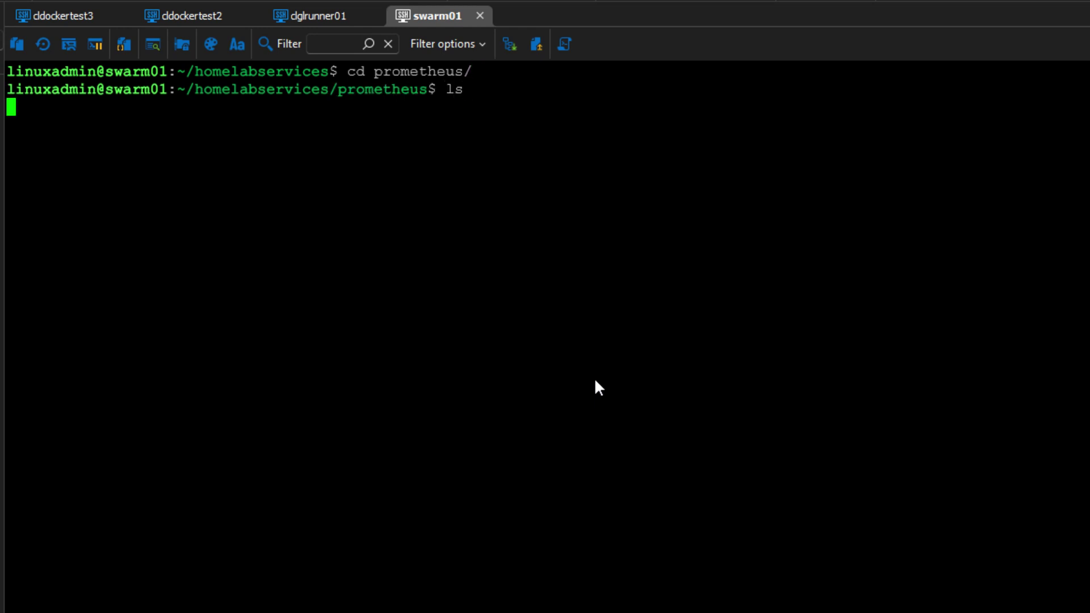
- Create prometheus.yml in nano with the pasted scrape config and review its intervals and targets
text(nano prometheus)
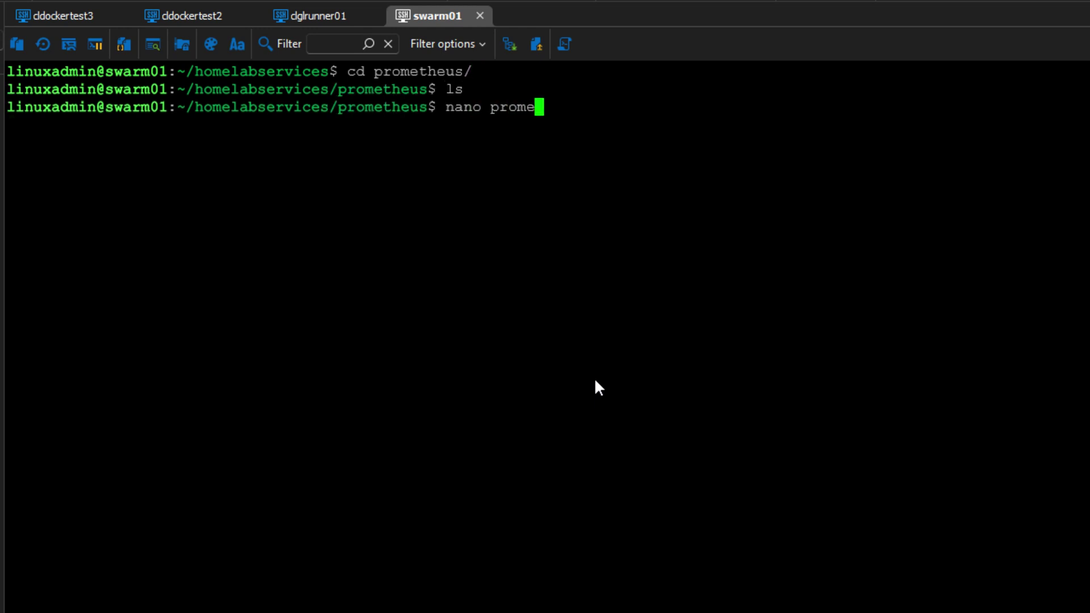
text(.ym)
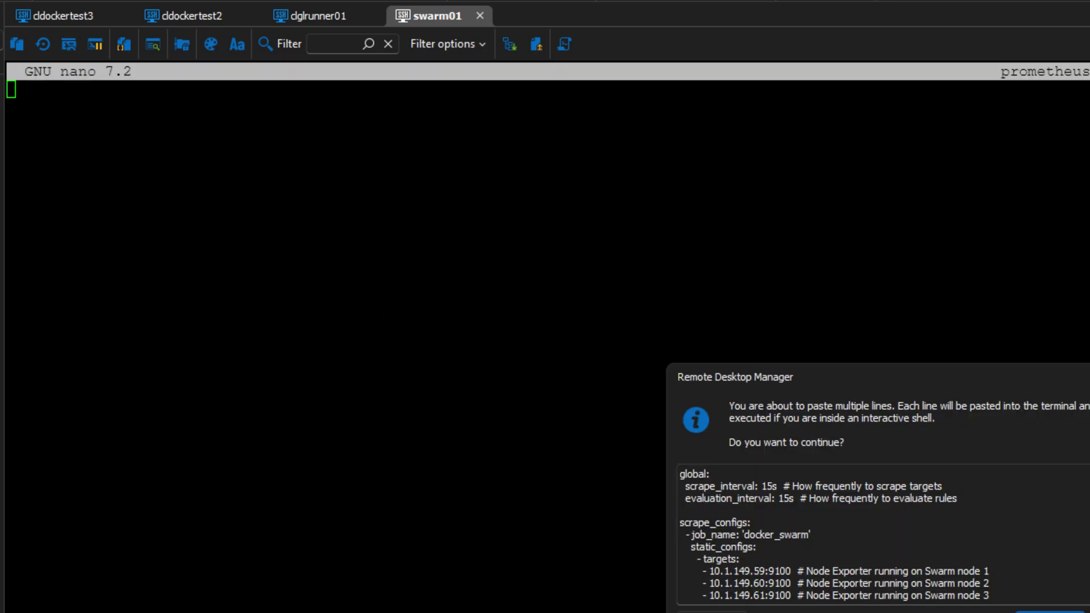
key(Return)
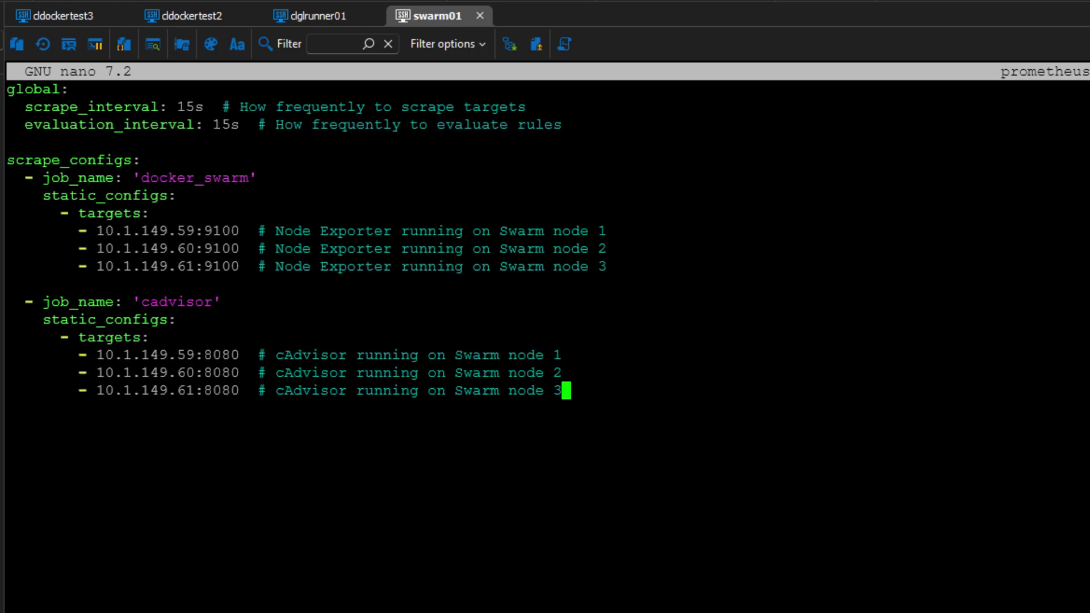
key(Up)
key(Up)
key(Up)
key(Up)
key(Up)
key(Up)
key(Up)
key(Up)
key(Up)
key(Up)
key(Up)
key(Up)
key(Up)
key(Up)
key(Up)
key(Up)
key(Down)
key(Down)
key(Down)
key(Down)
key(Down)
key(Down)
click(566, 231)
key(Down)
key(Down)
key(Down)
key(Down)
key(Down)
key(Down)
key(Down)
key(Down)
key(Down)
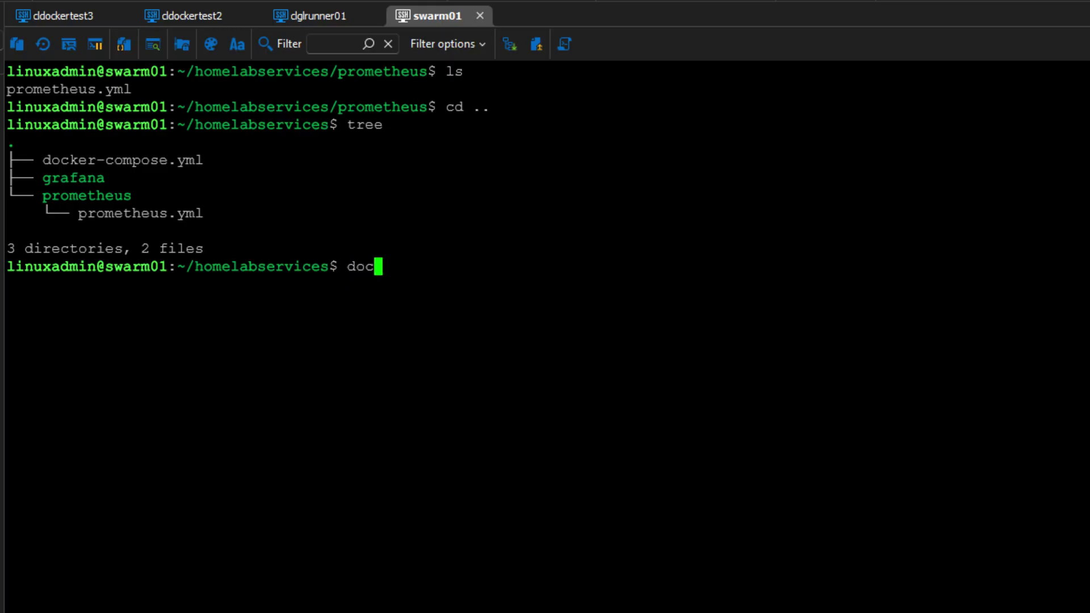
- Launch the stack with docker-compose up -d, then clear and verify the containers with docker ps
text(ker-compose )
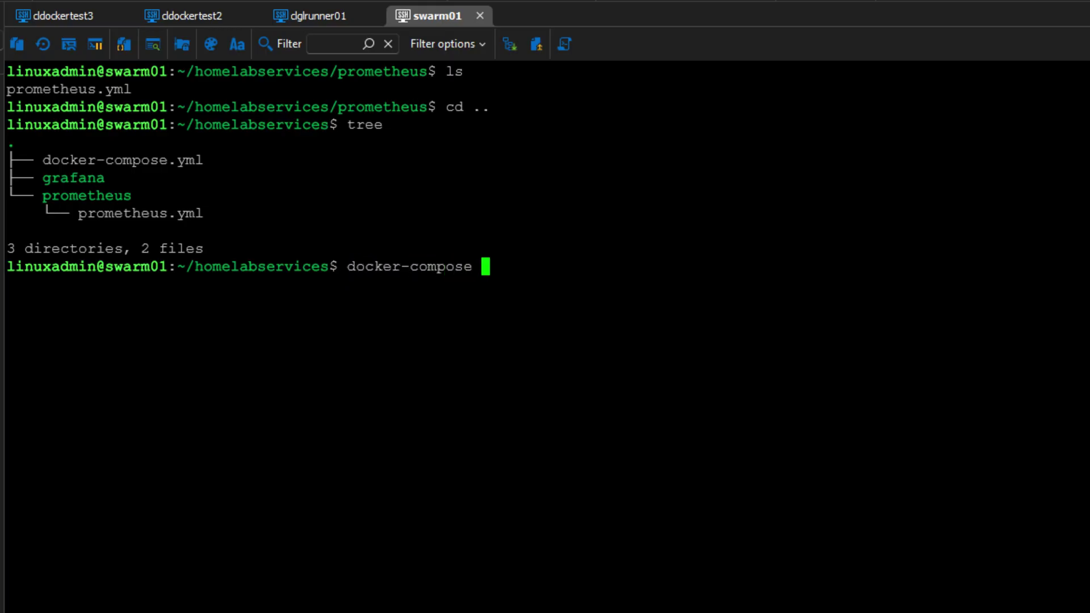
text(up -d)
key(Return)
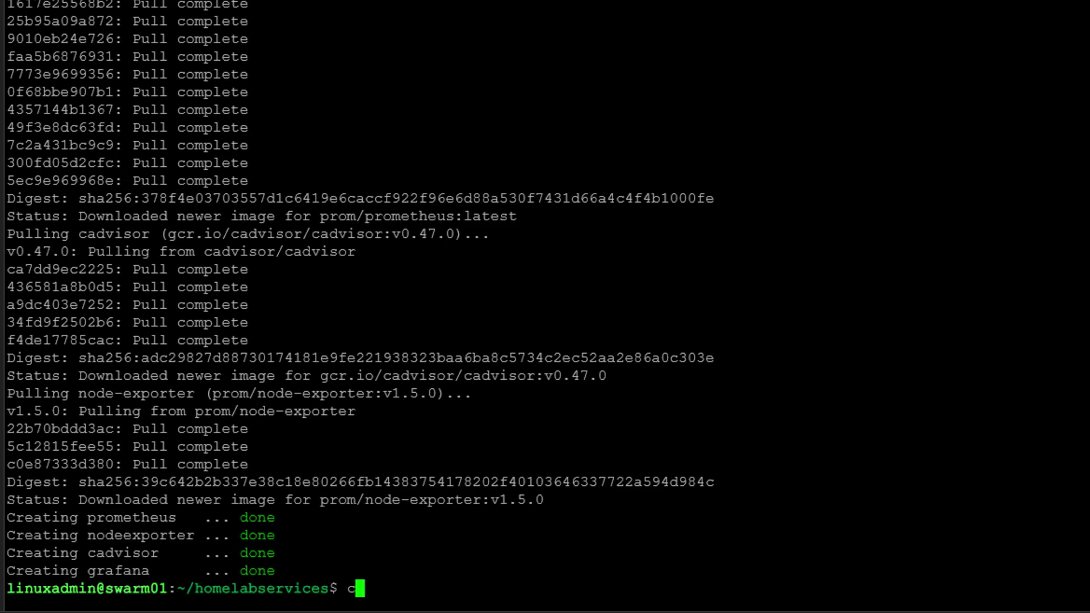
text(lear)
key(Return)
text(docker ps)
key(Return)
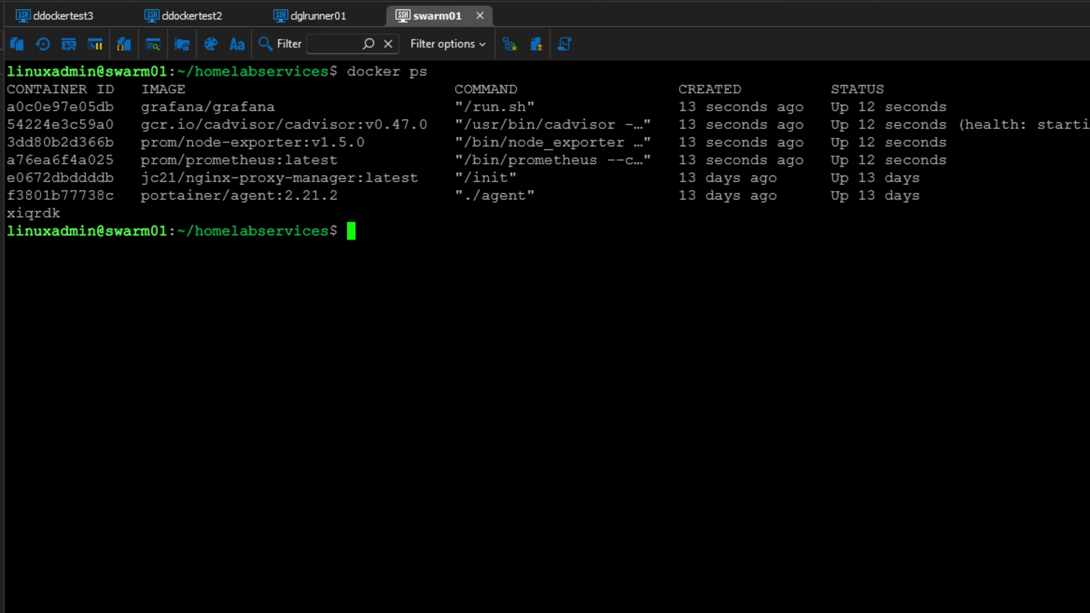
key(Up)
key(Return)
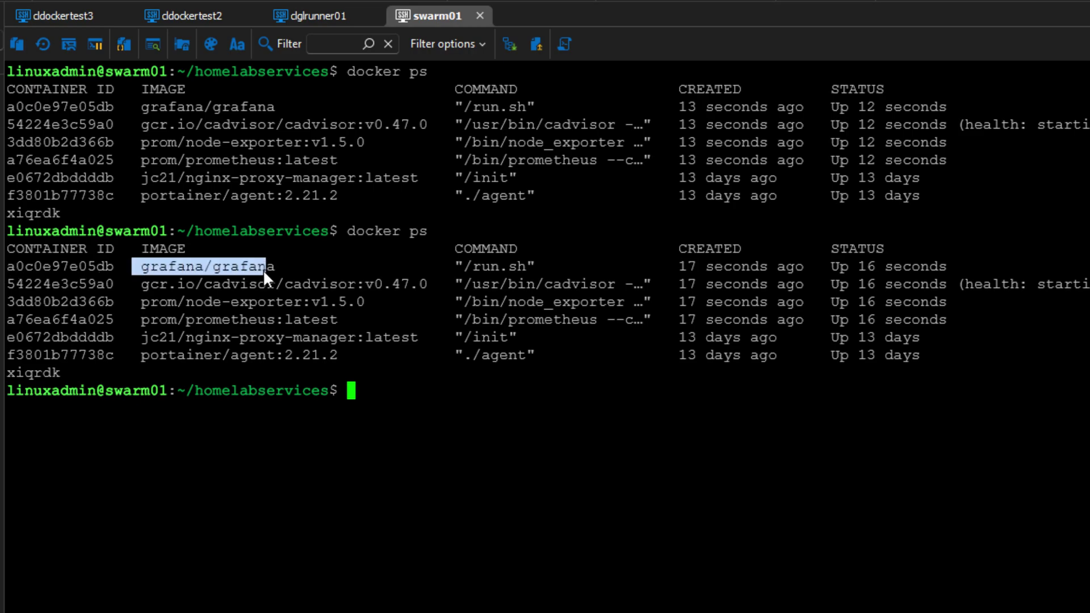
drag(204, 284, 291, 283)
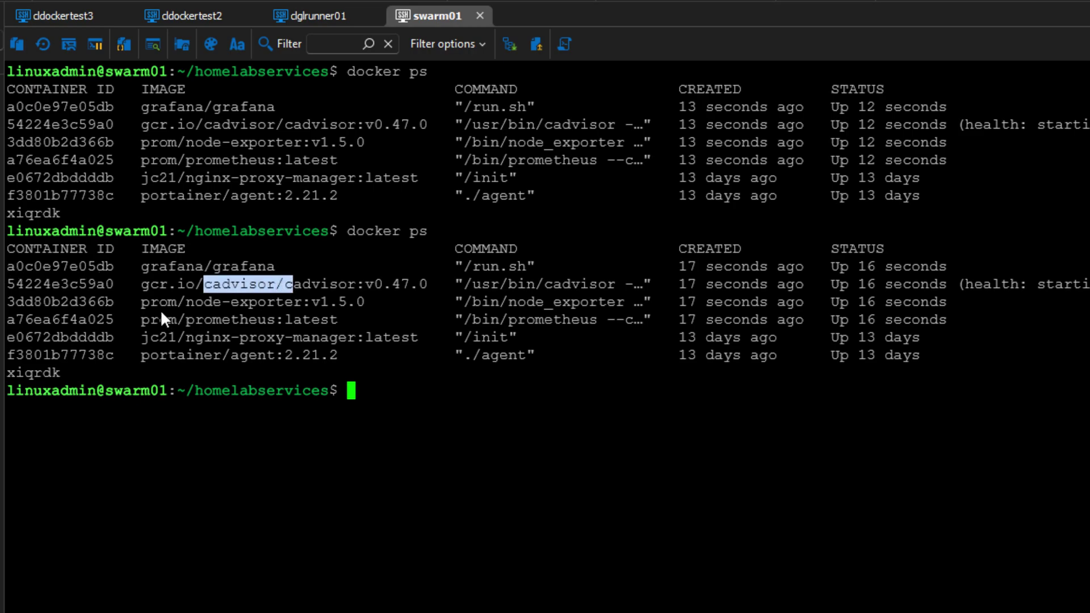
drag(143, 301, 268, 301)
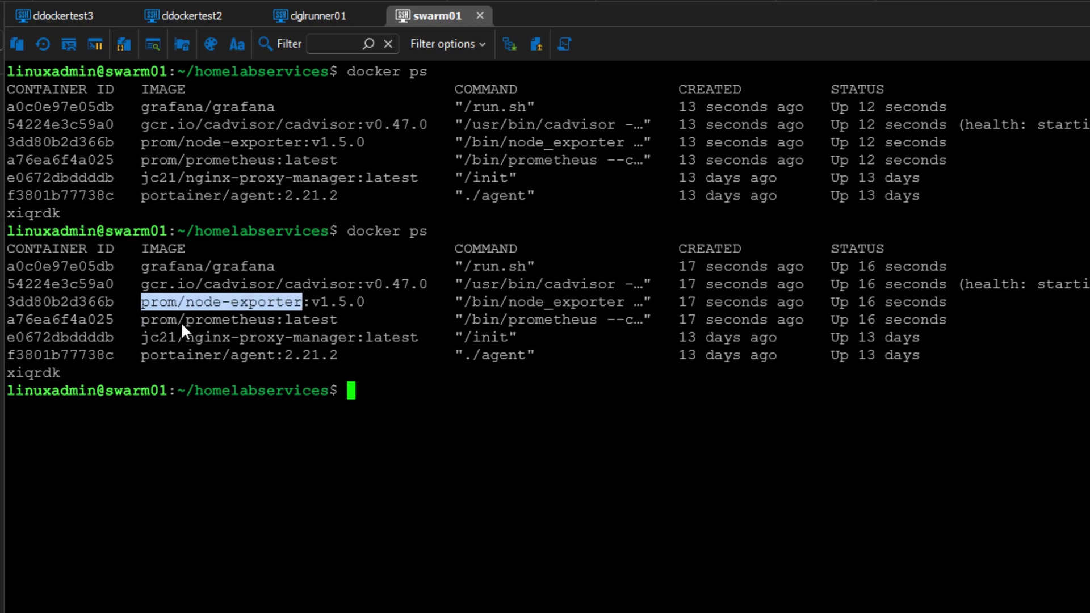
drag(143, 321, 262, 321)
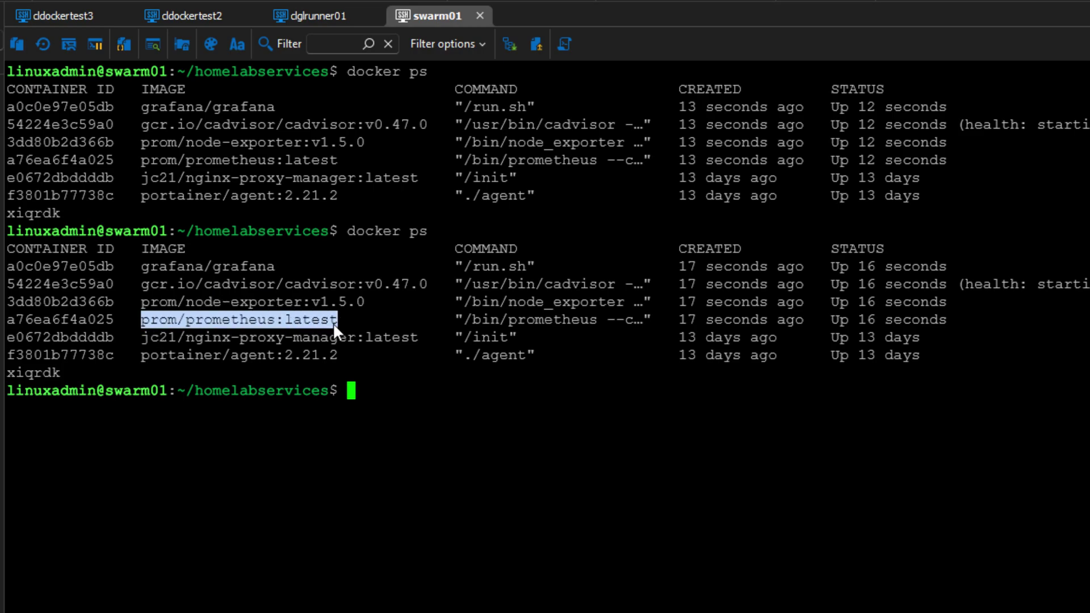
click(411, 395)
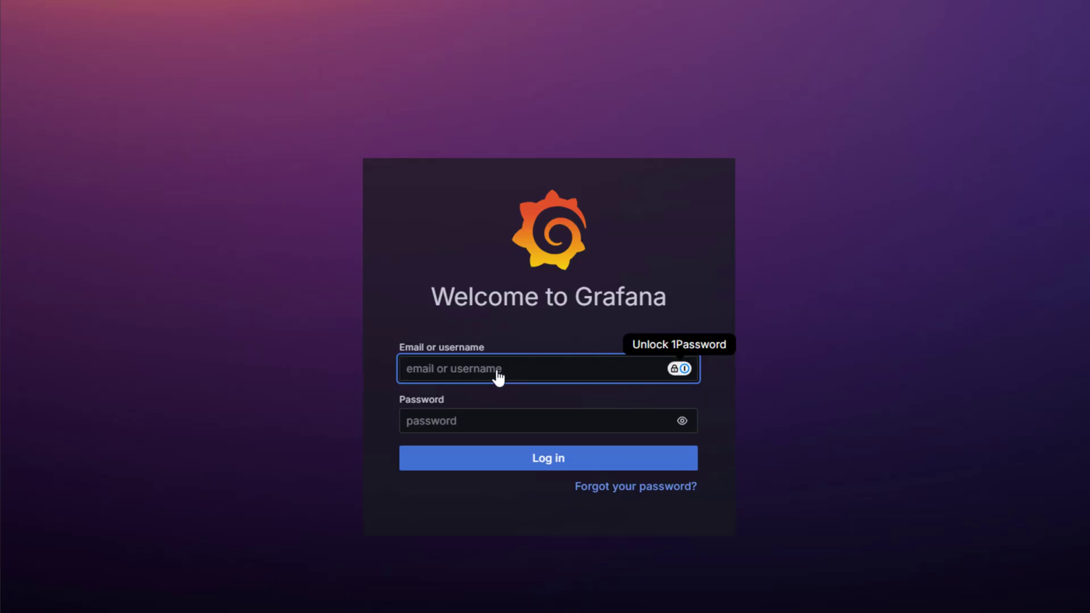
- Log in to Grafana with the admin account's username and password
text(admin)
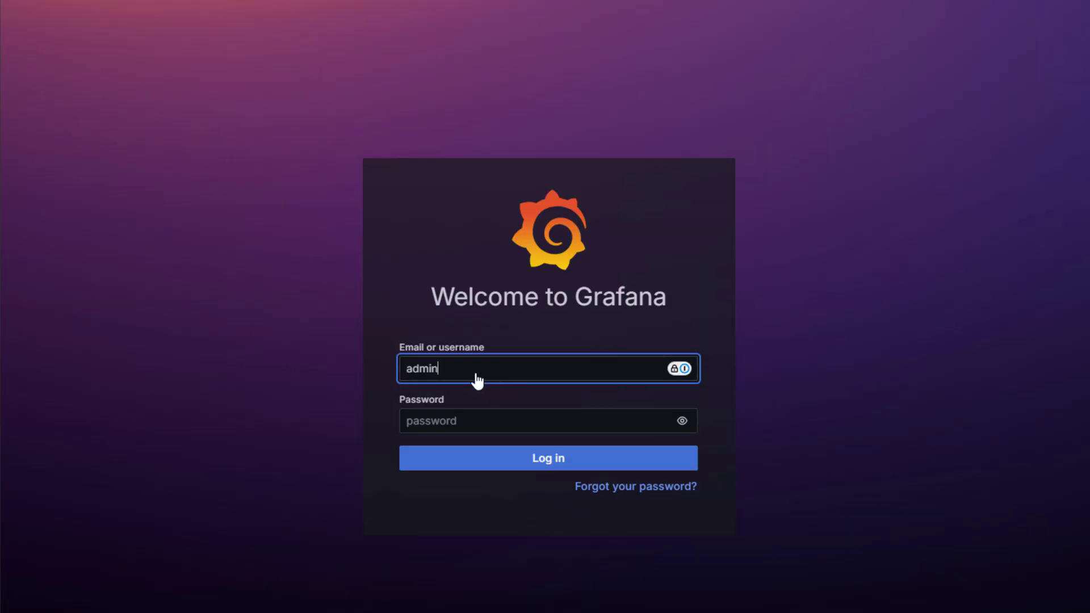
key(Tab)
text(admi)
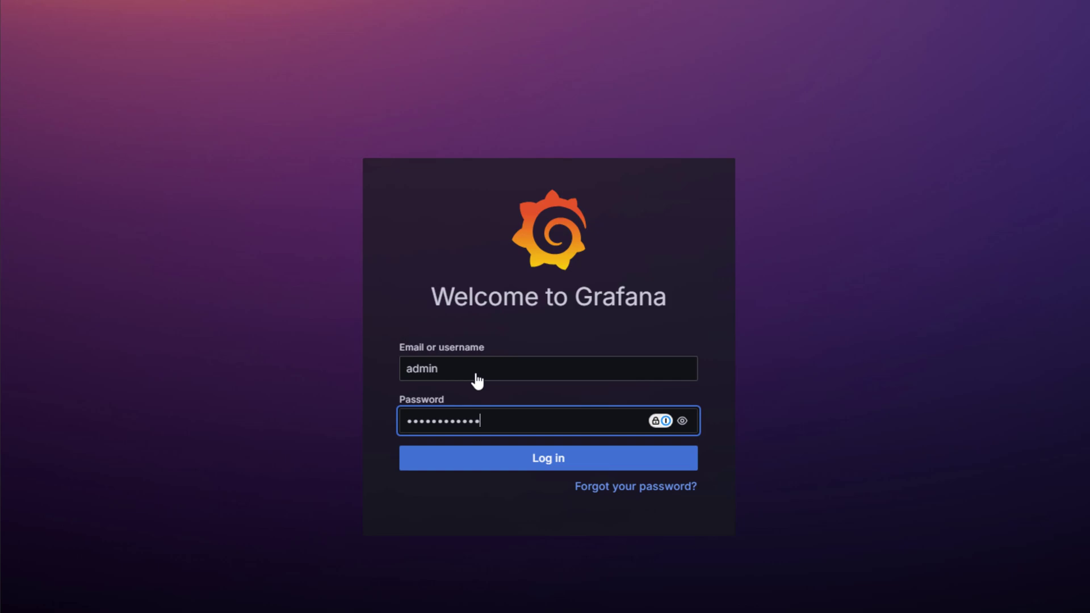
key(Return)
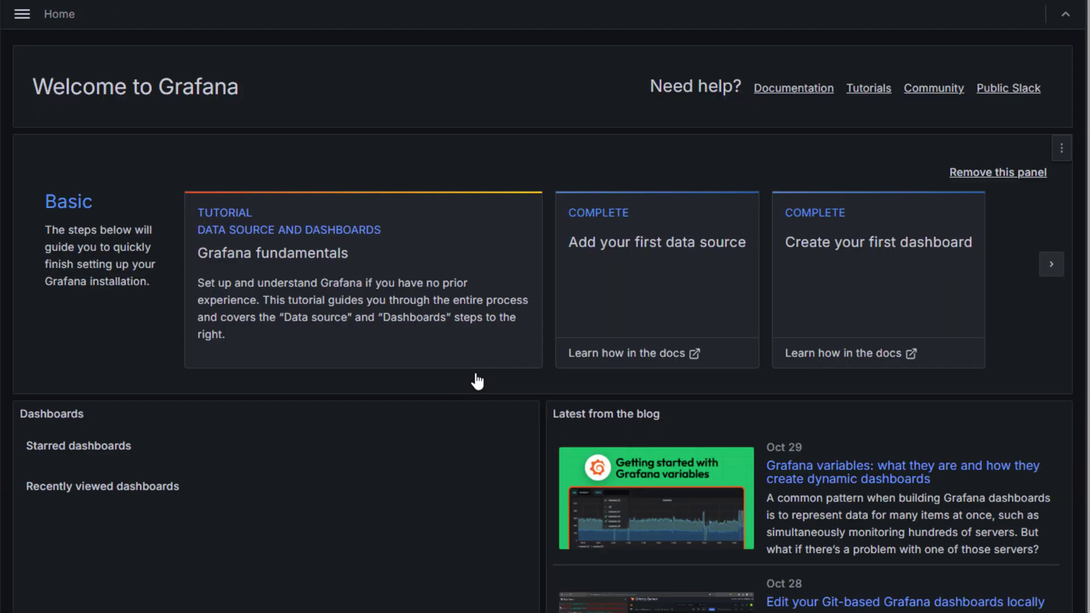
- Go to Connections > Add new connection from the main menu
click(22, 15)
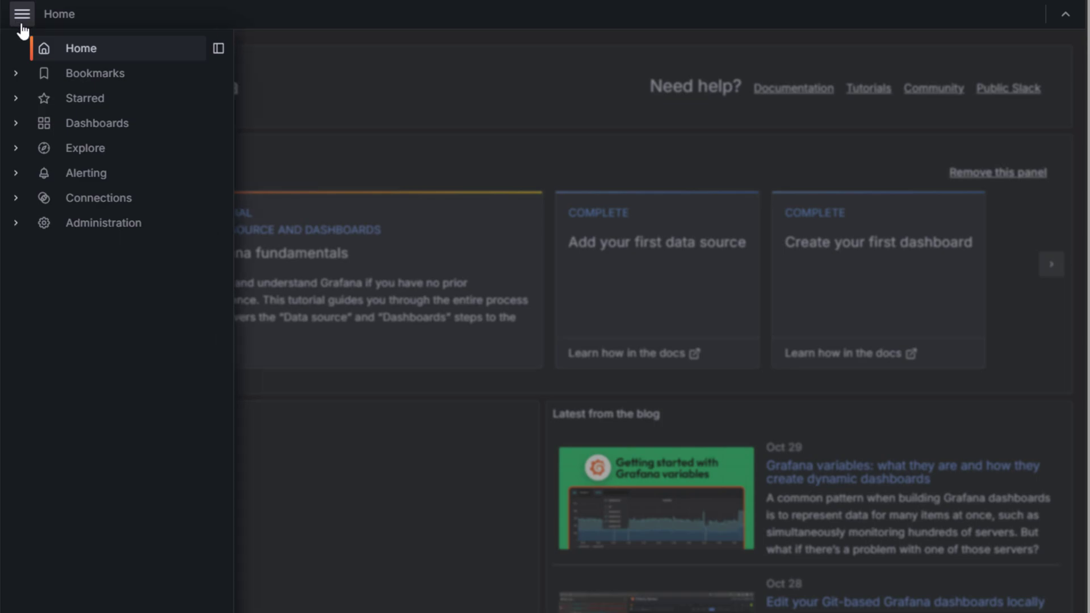
click(16, 199)
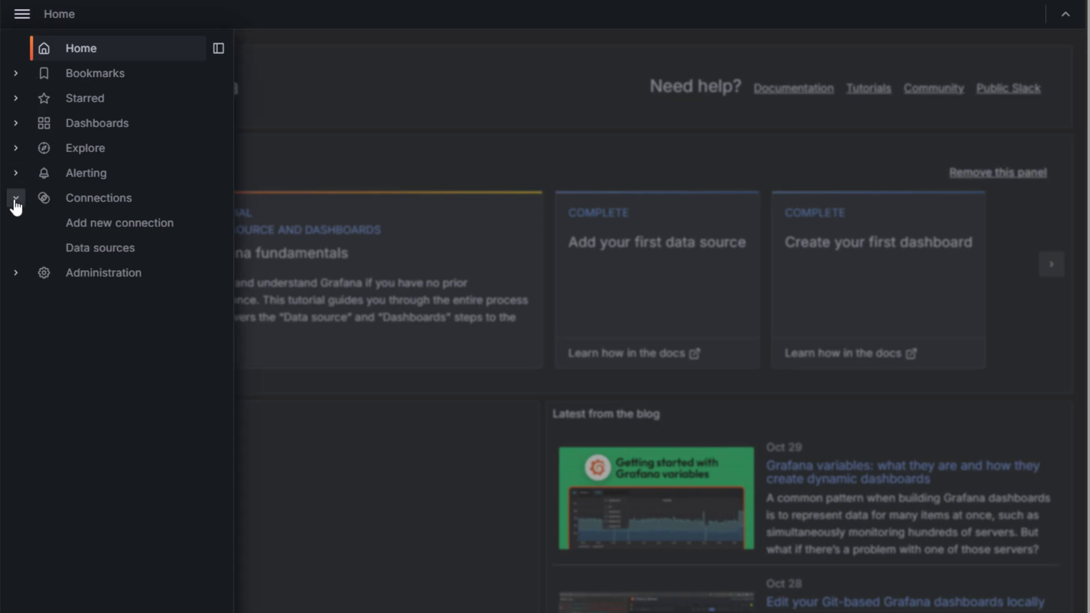
click(101, 226)
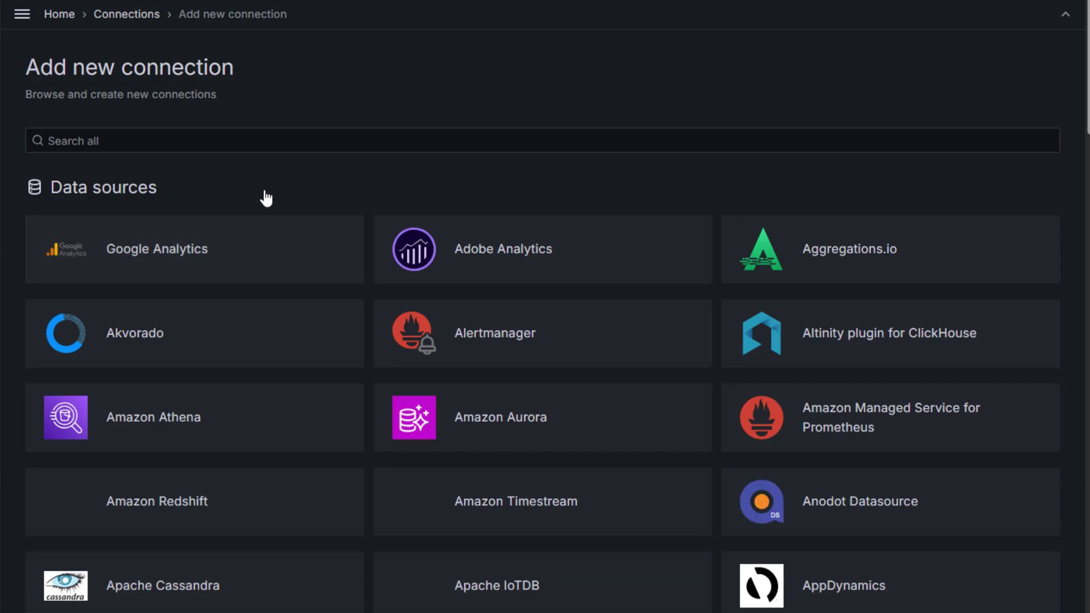
- Search the connections for 'promet', open Prometheus and add a new data source
click(114, 157)
text(prometheus)
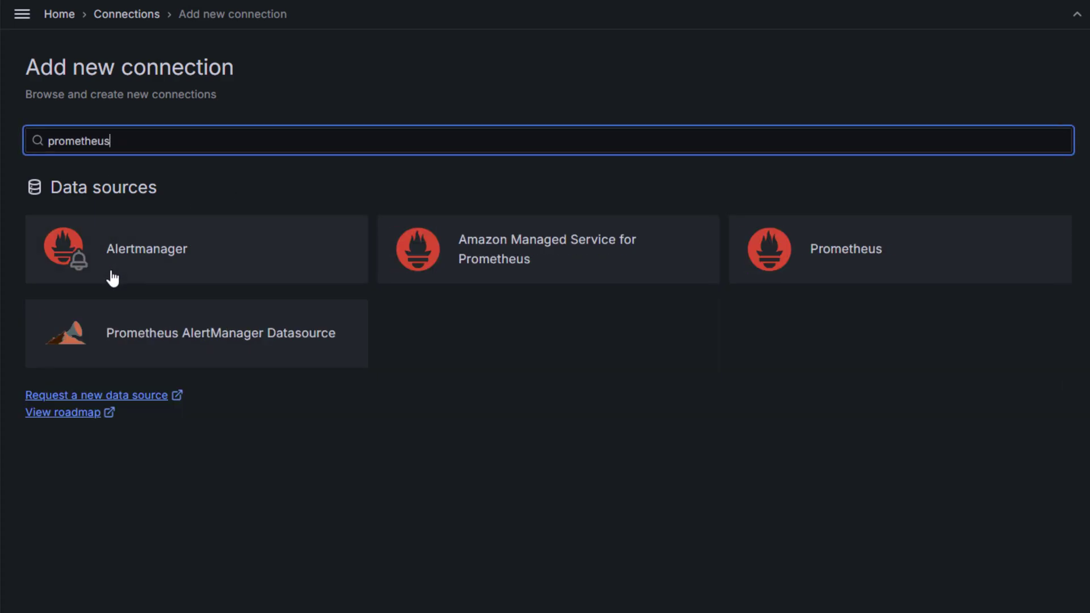
click(855, 265)
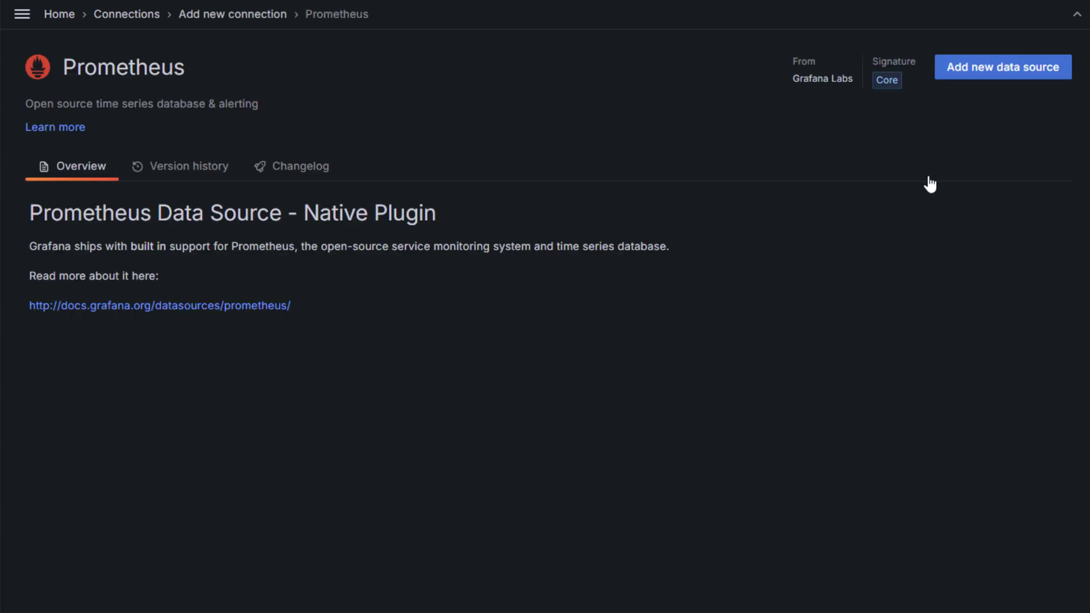
click(1012, 72)
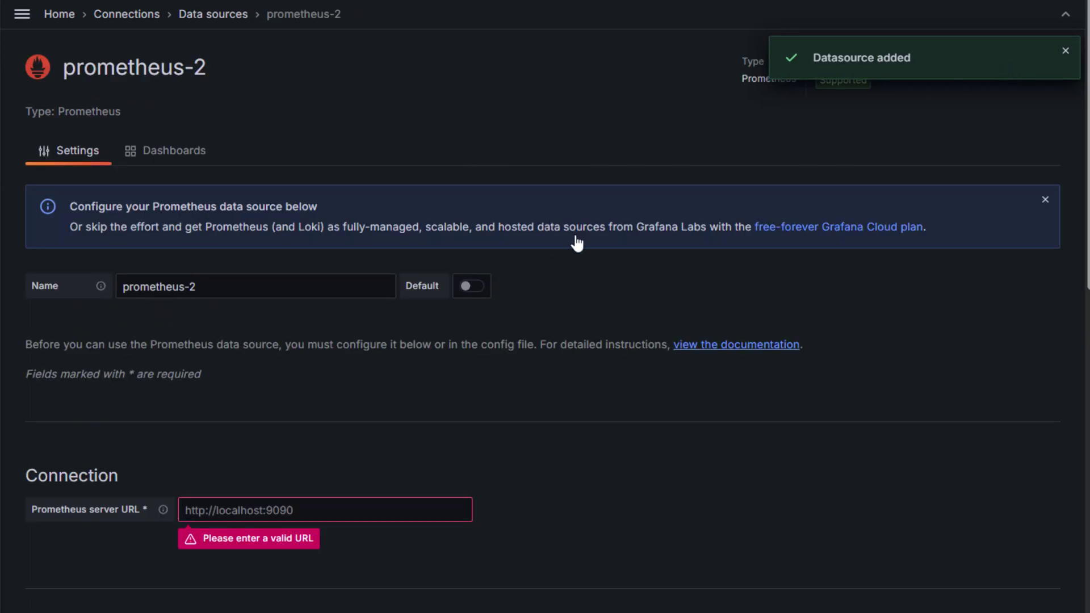
click(299, 507)
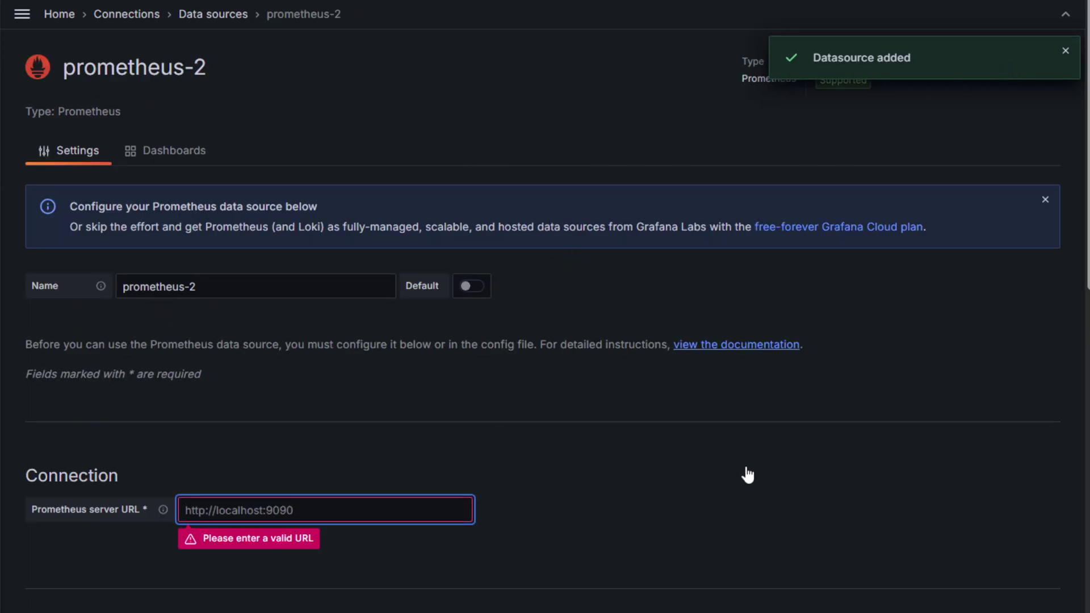
text(http://prometheus:9090)
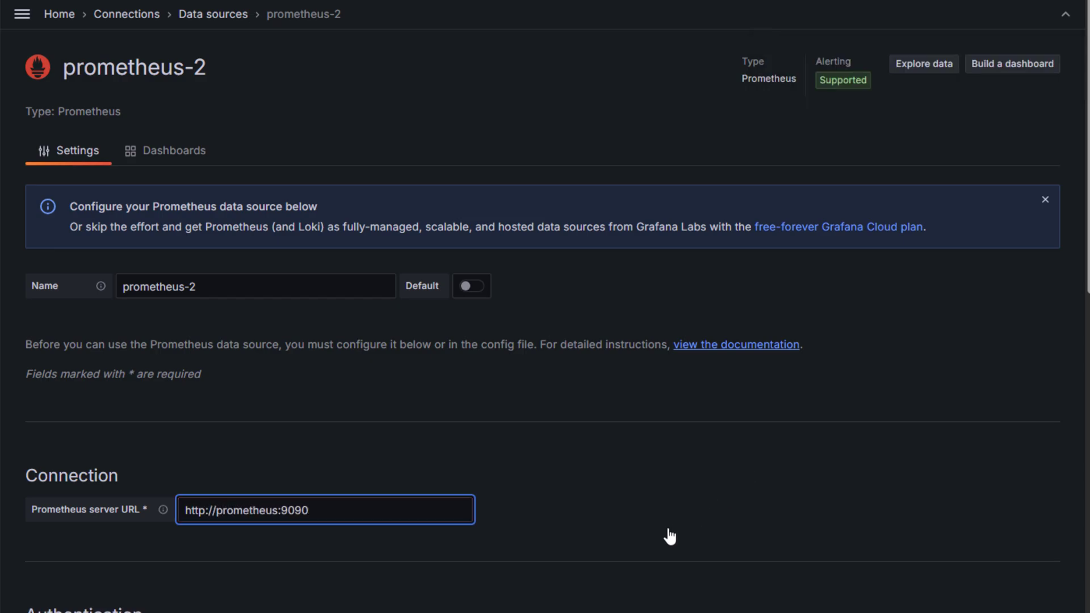
click(669, 537)
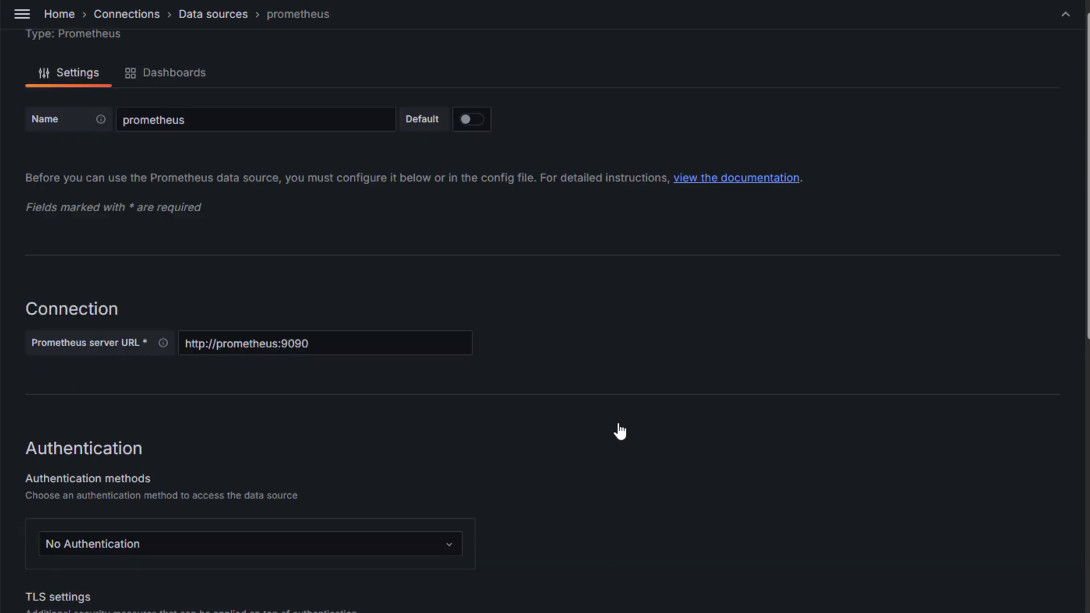
scroll(617, 432, down, 2)
scroll(620, 432, down, 10)
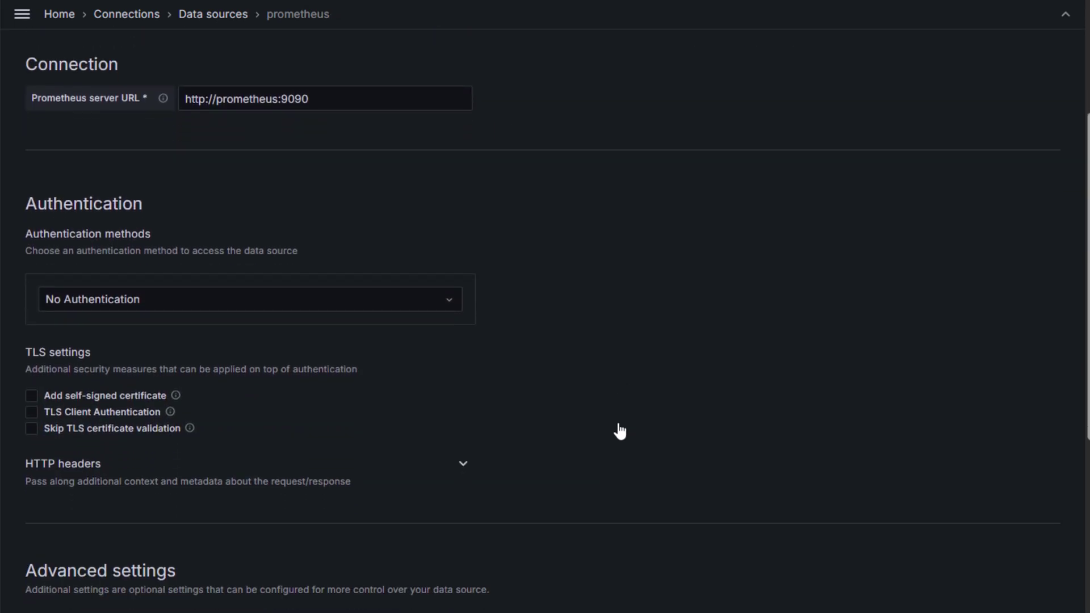
scroll(620, 432, down, 6)
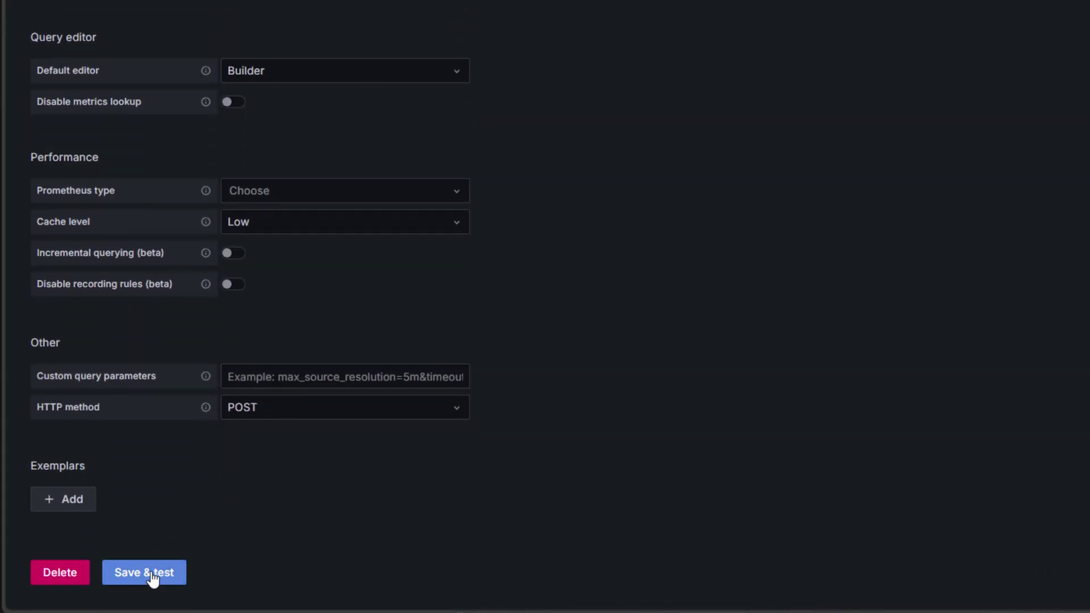
click(177, 579)
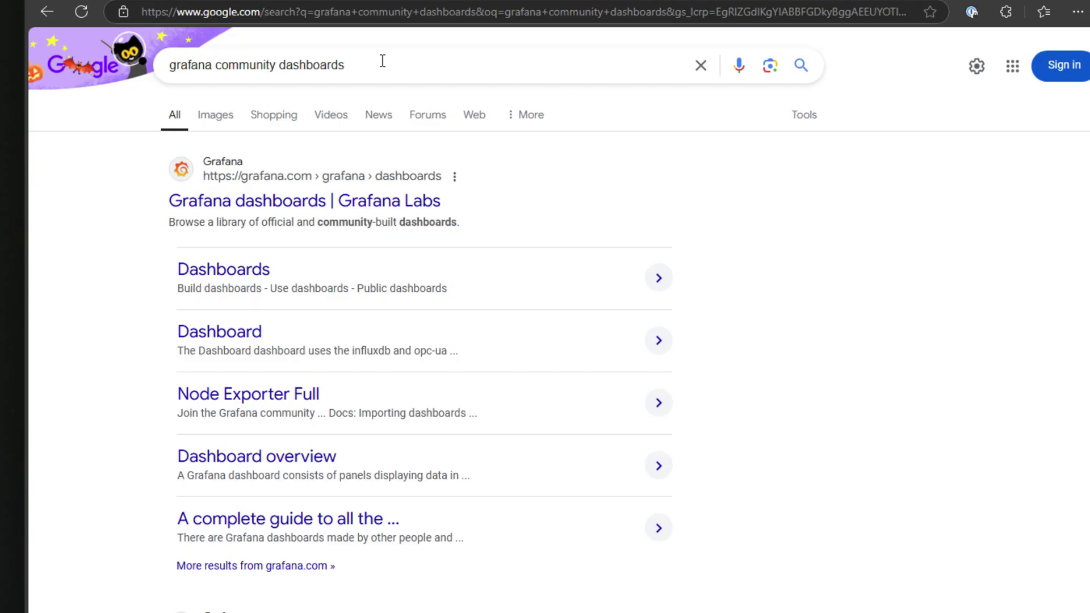
- Dismiss the query suggestions and open the 'Grafana dashboards | Grafana Labs' result
click(403, 54)
drag(387, 69, 164, 69)
key(Right)
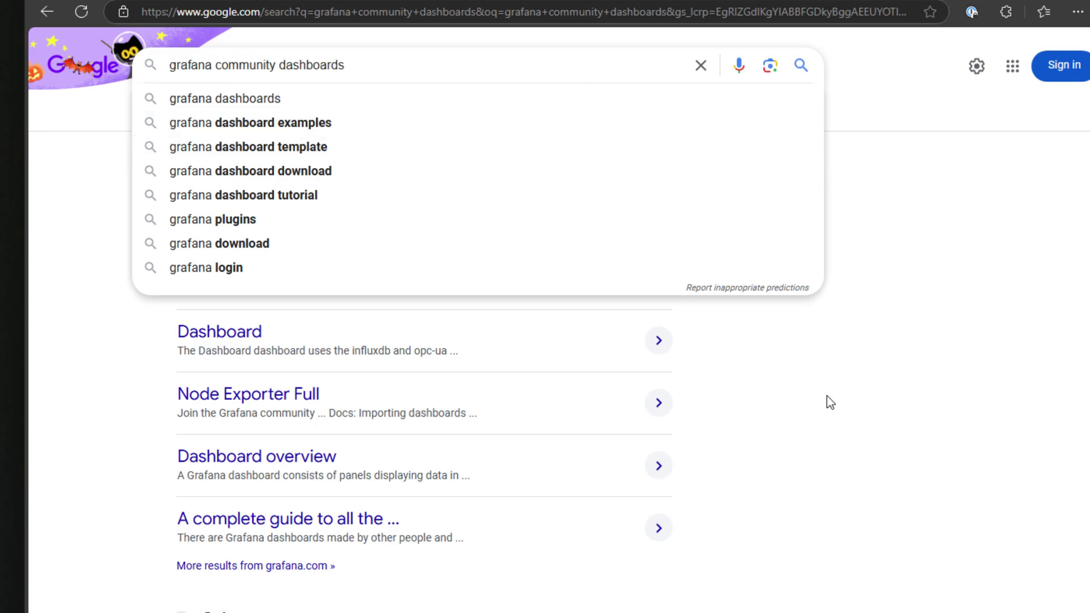
click(788, 383)
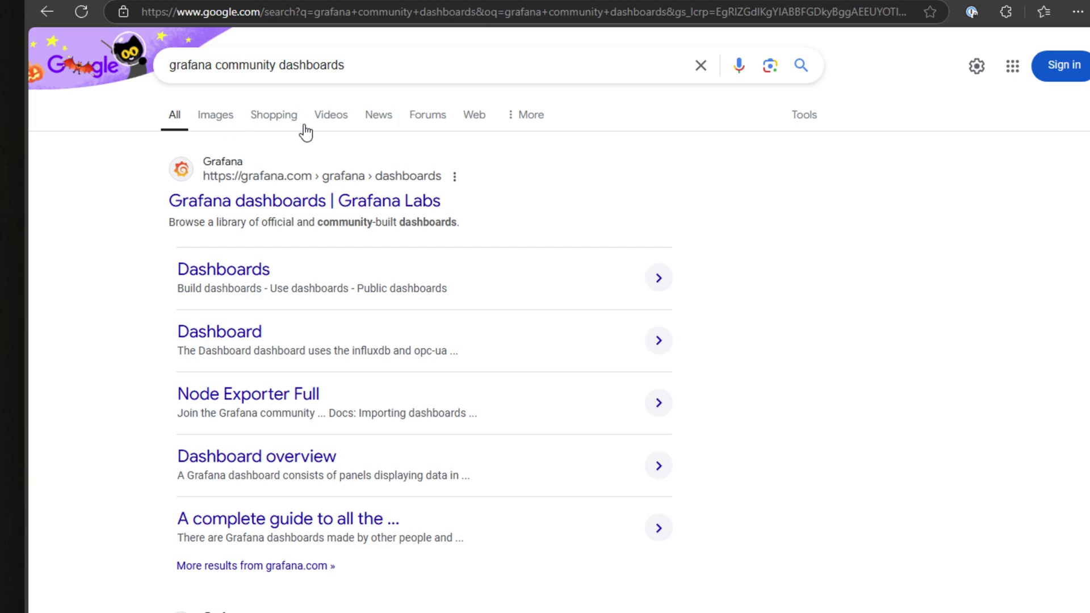
click(268, 213)
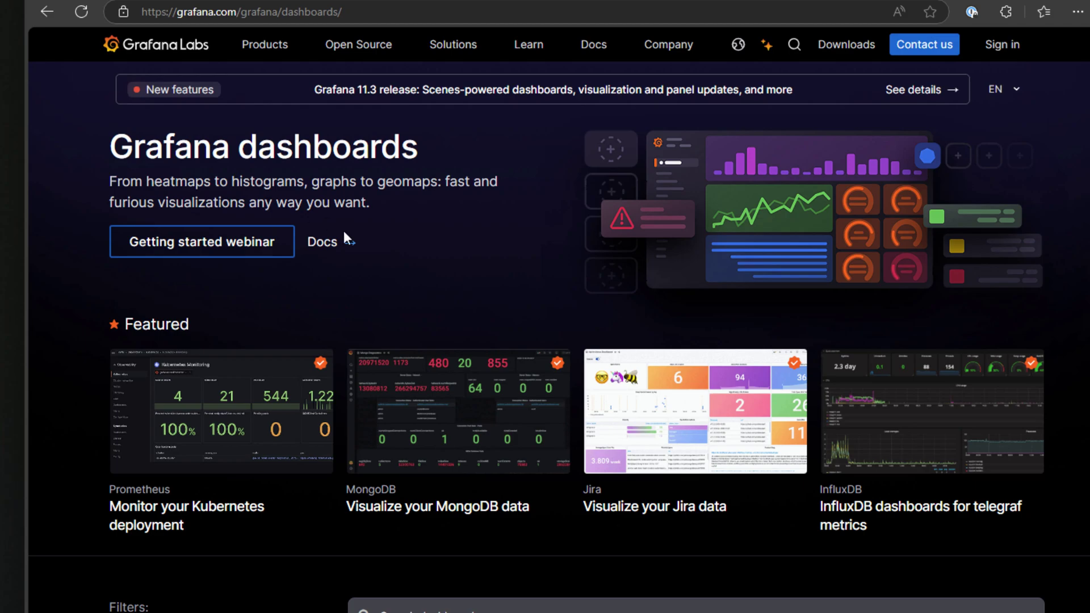
- Search the library for 'cadvisor' and open the Docker Container & Host Metrics dashboard
scroll(369, 250, down, 5)
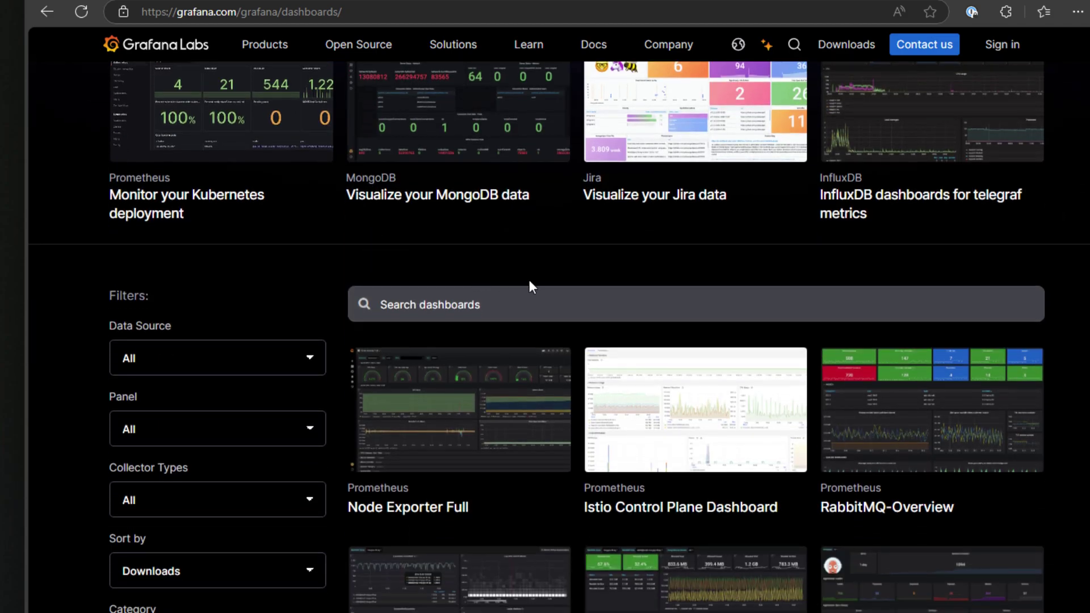
click(457, 301)
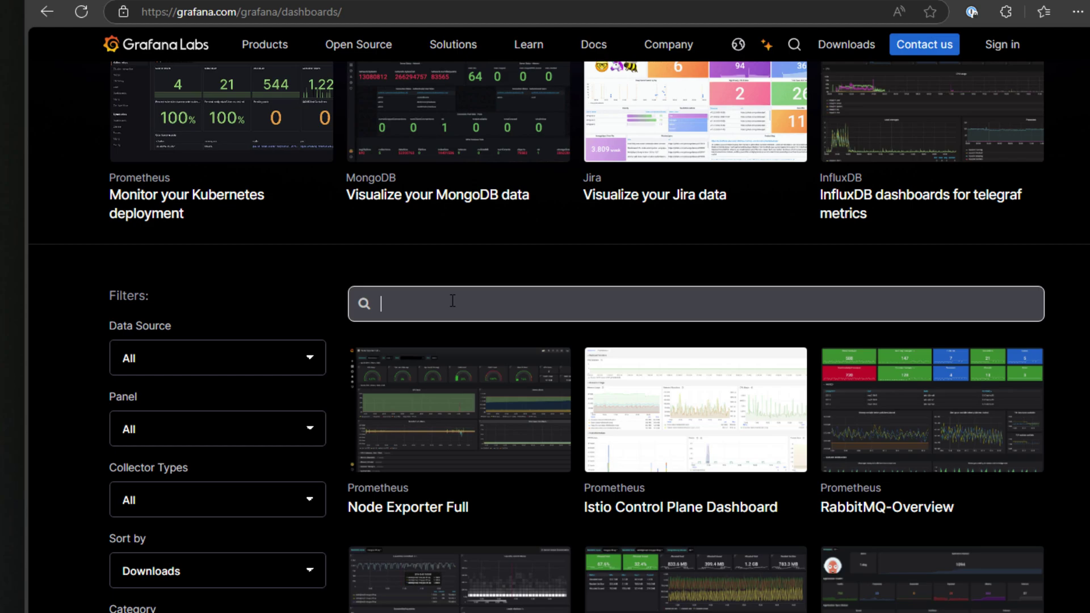
text(cadvisor)
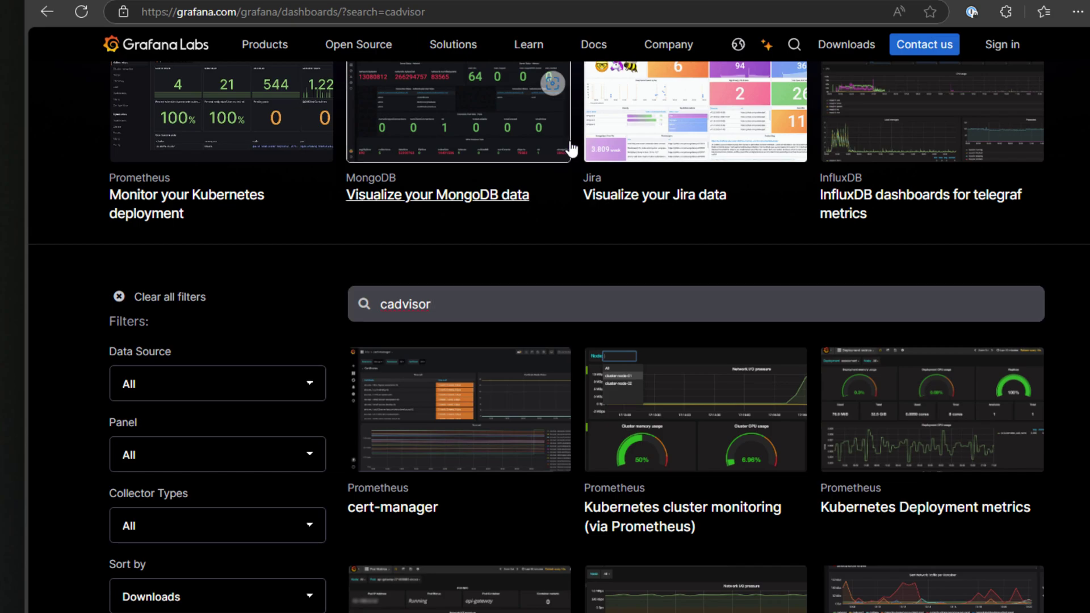
scroll(807, 480, down, 4)
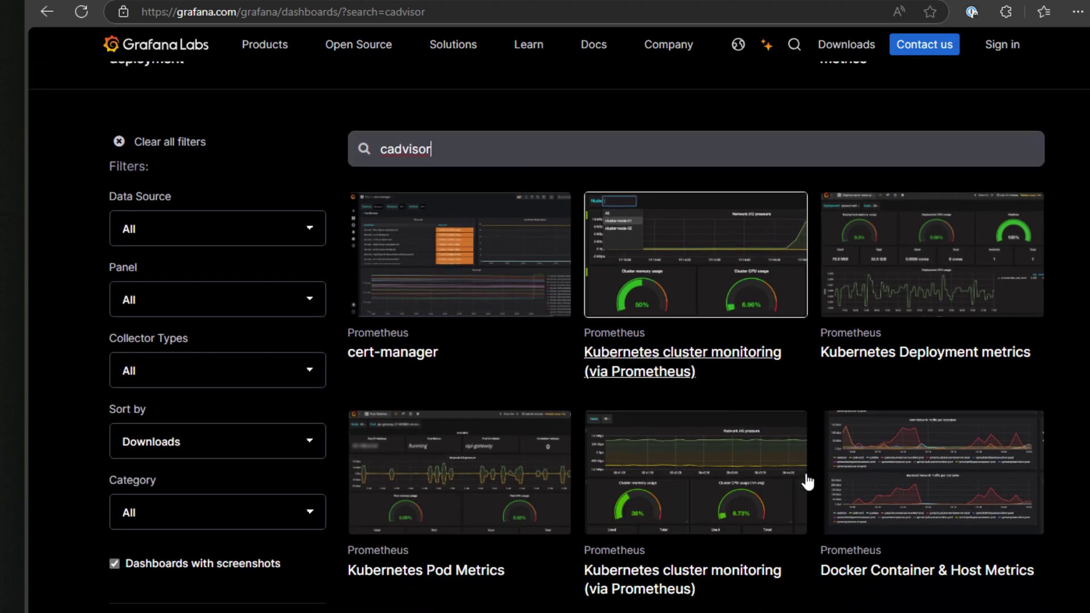
scroll(896, 434, down, 1)
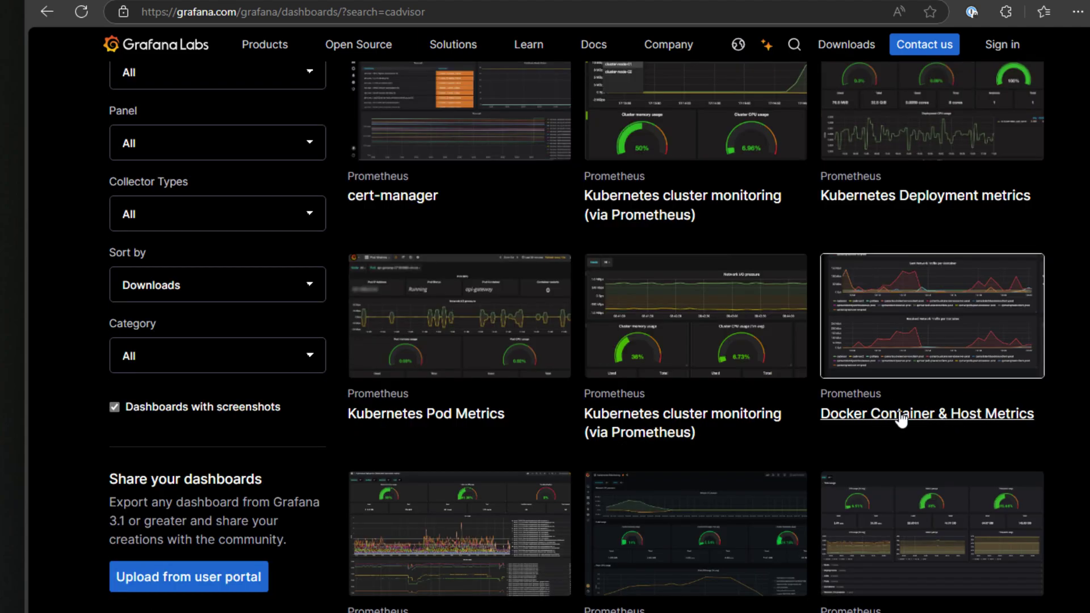
click(902, 419)
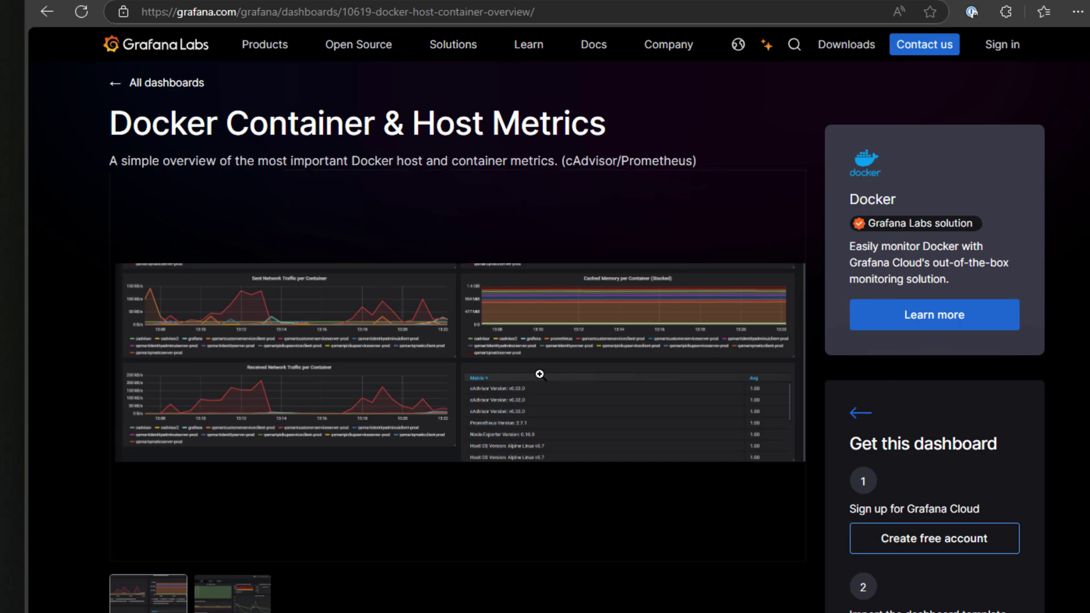
- View the dashboard's second screenshot, then go back to All dashboards
scroll(539, 374, down, 7)
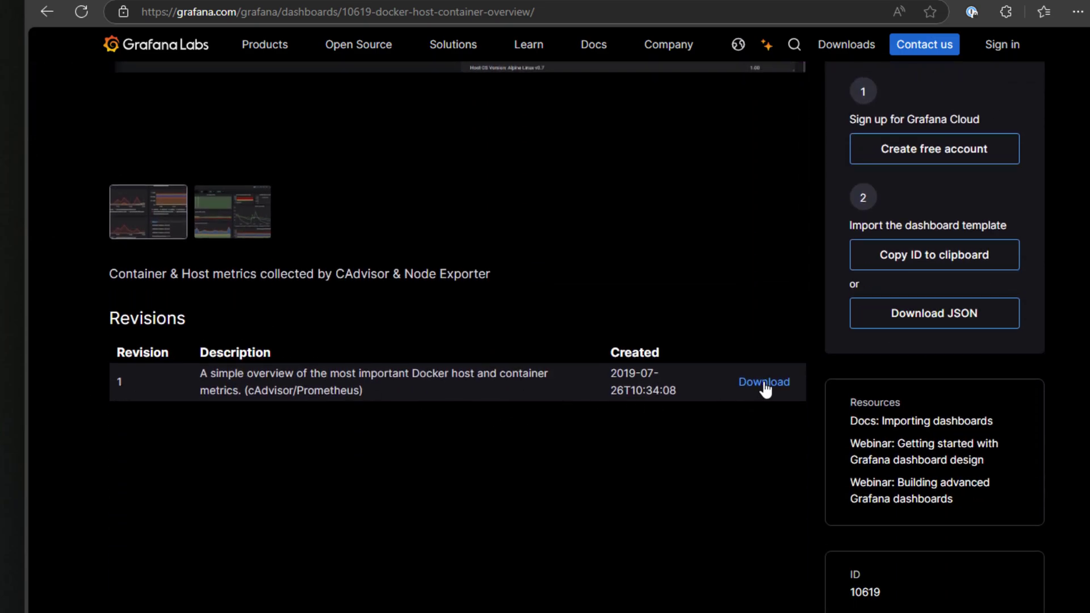
scroll(737, 365, up, 4)
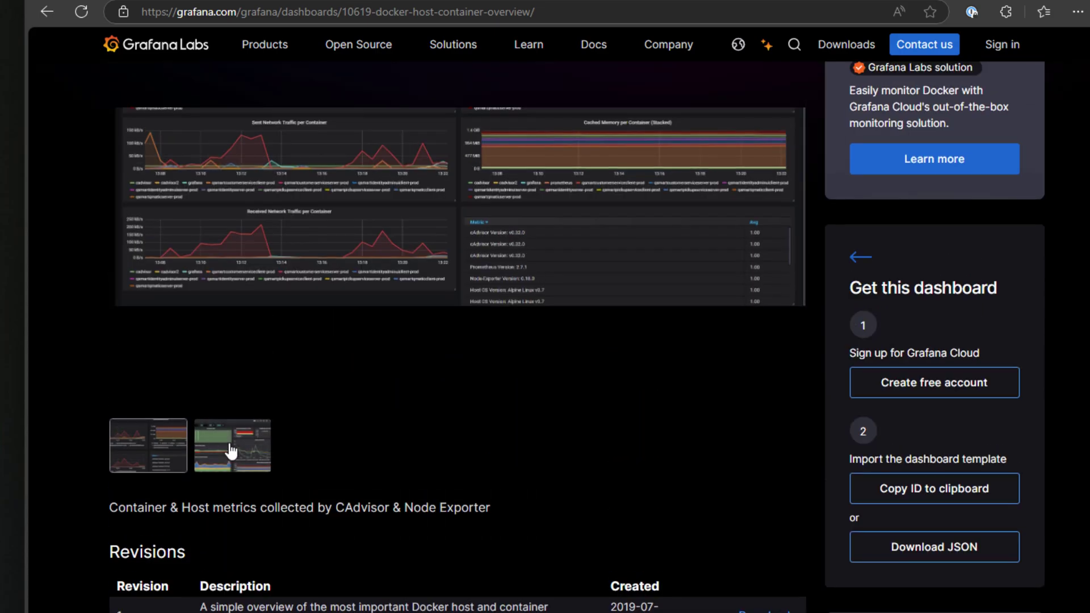
click(231, 449)
scroll(471, 442, up, 3)
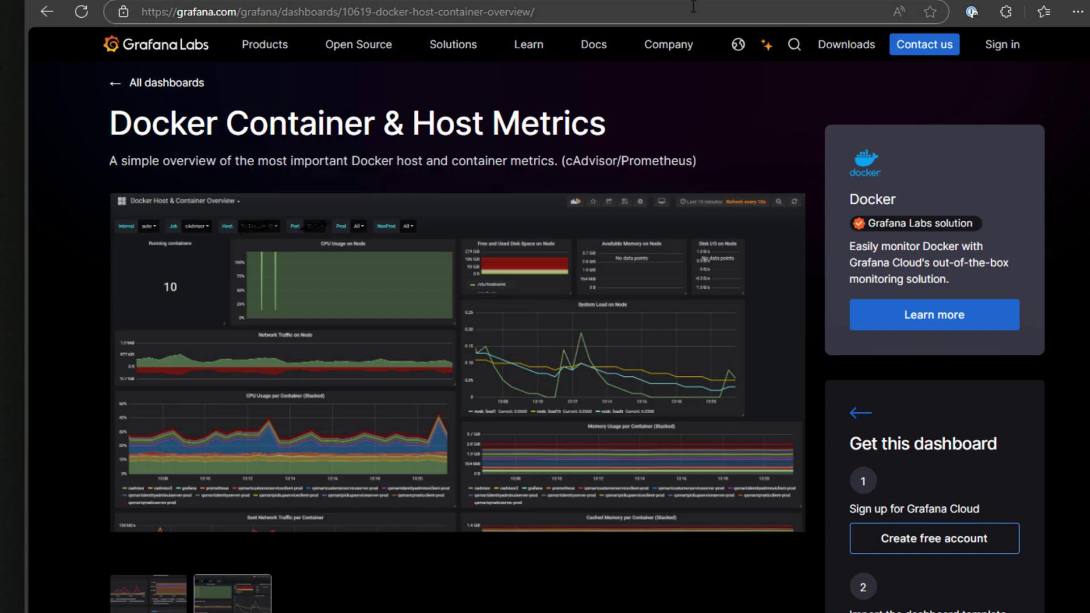
click(119, 88)
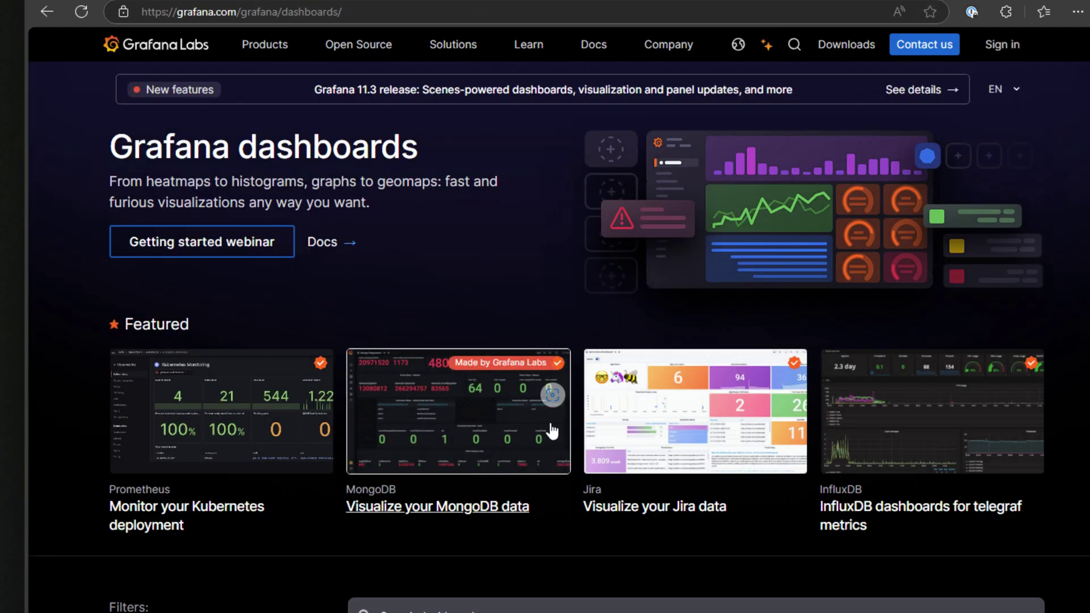
- Look over the Node Exporter Full dashboard page and its full-size screenshot
scroll(554, 429, down, 6)
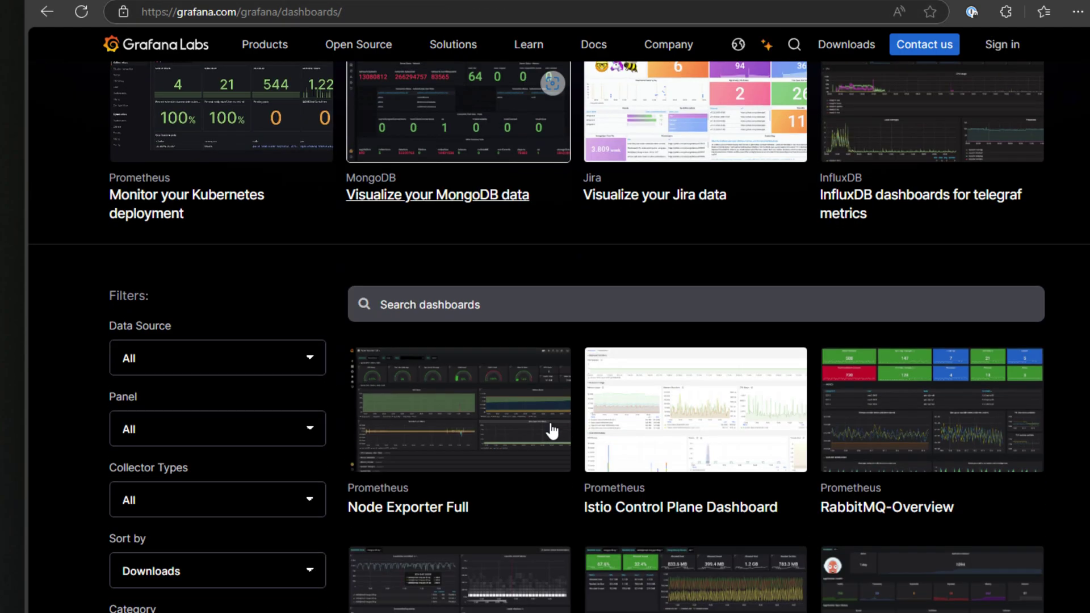
click(440, 517)
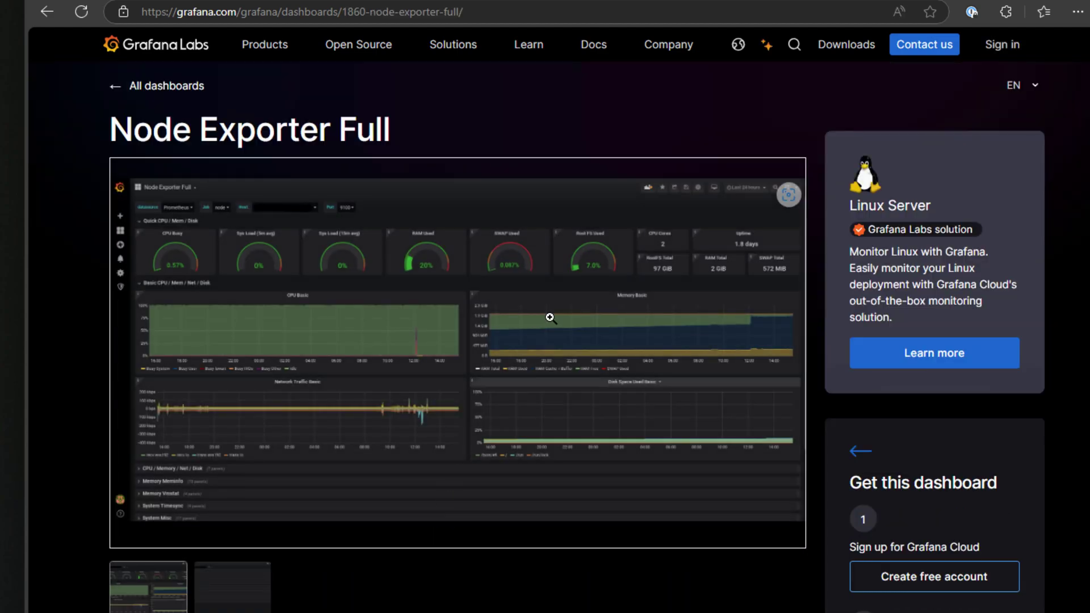
scroll(549, 316, down, 3)
scroll(550, 317, up, 3)
click(457, 338)
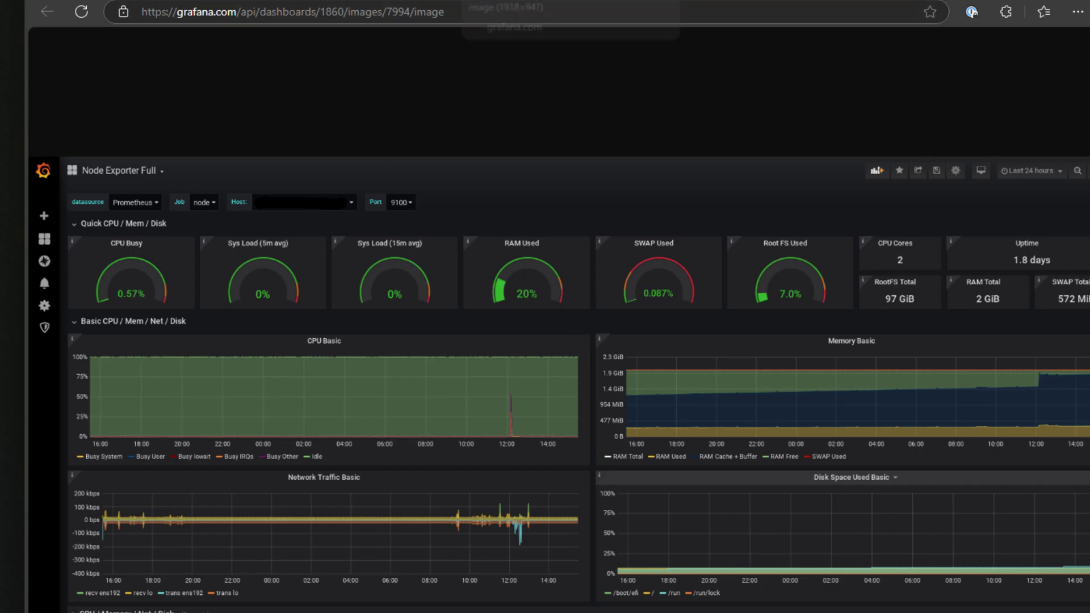
key(alt+Left)
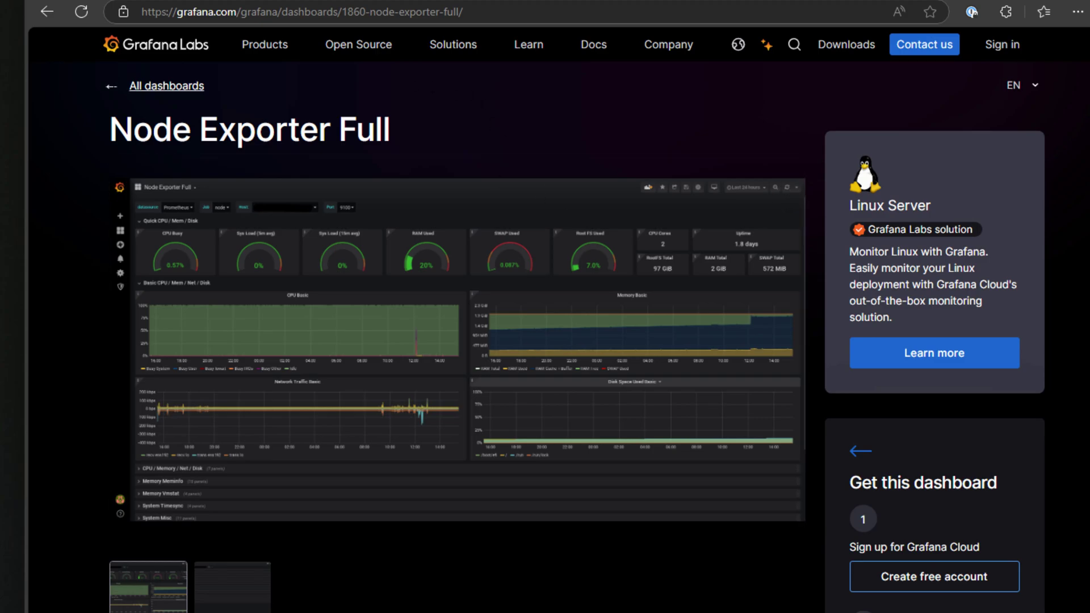
- Back on the Node Exporter 0.16 page, copy its dashboard ID 9894 to the clipboard
key(alt+Left)
key(alt+Left)
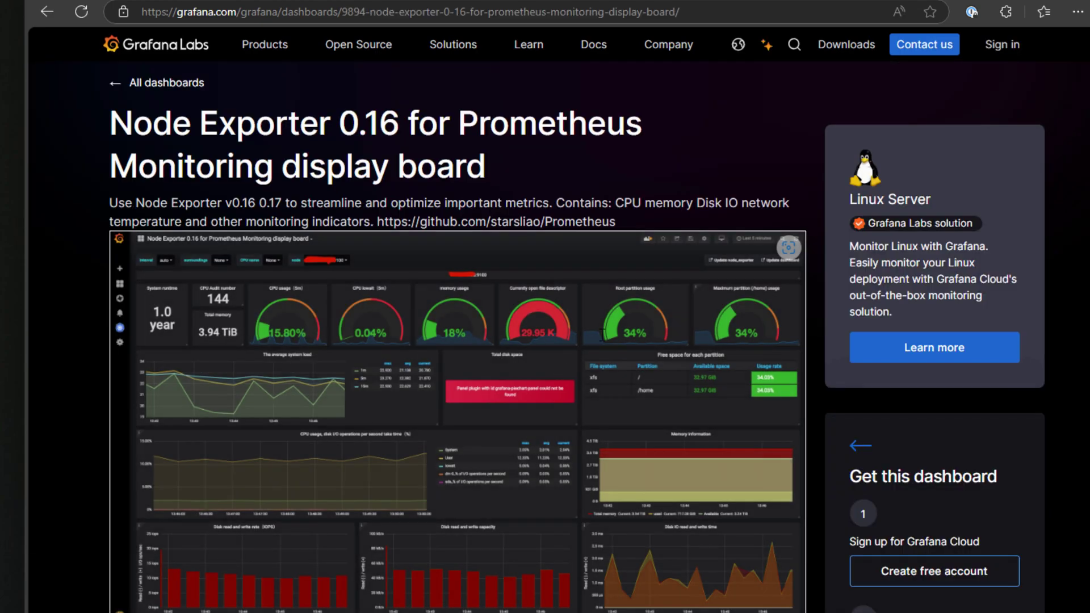
scroll(602, 335, down, 3)
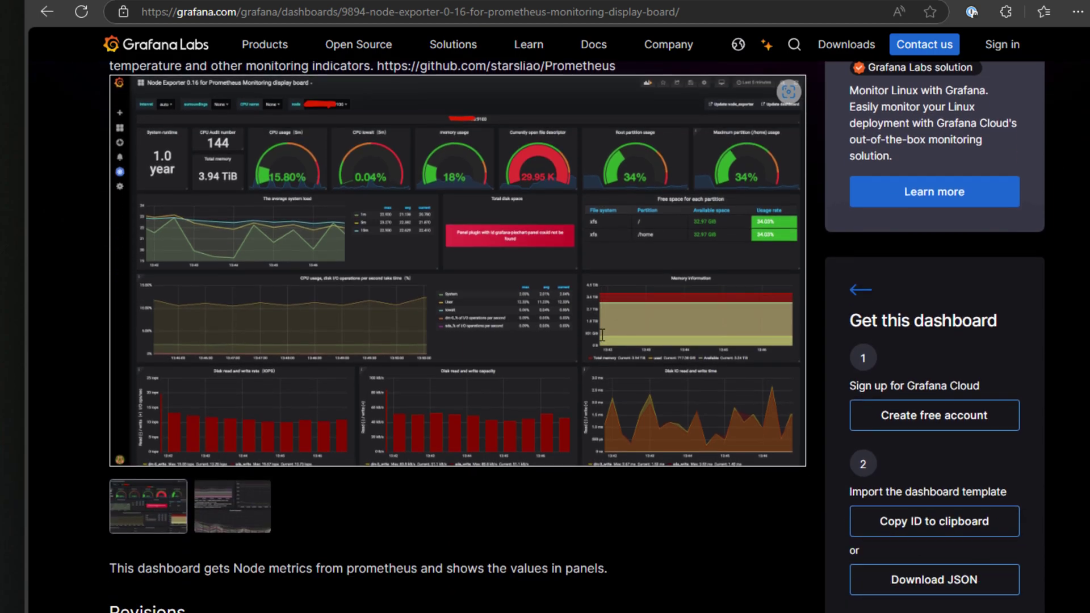
scroll(602, 335, down, 8)
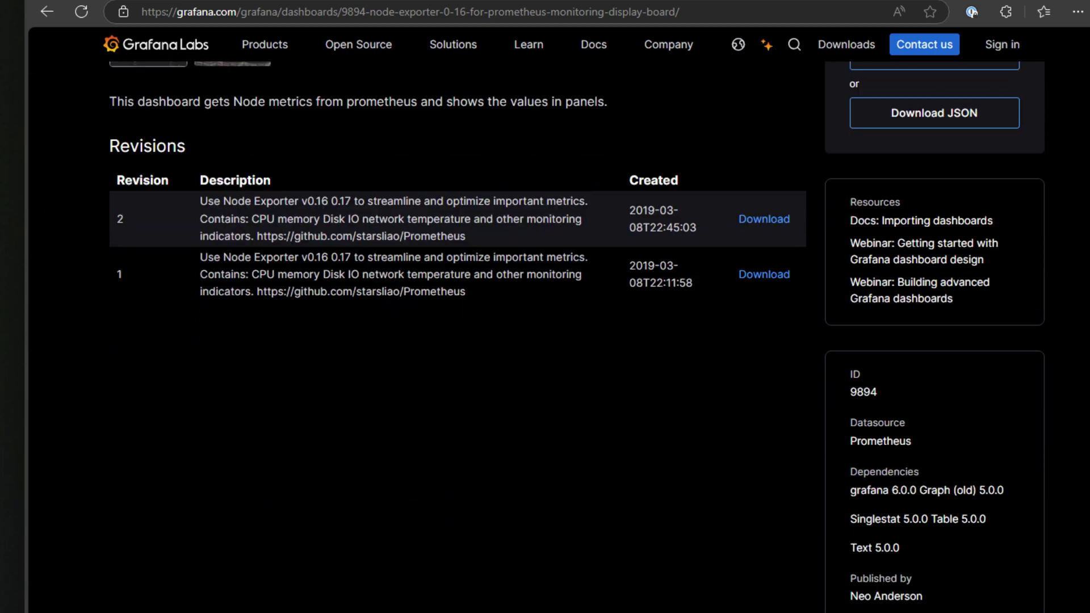
scroll(602, 335, up, 8)
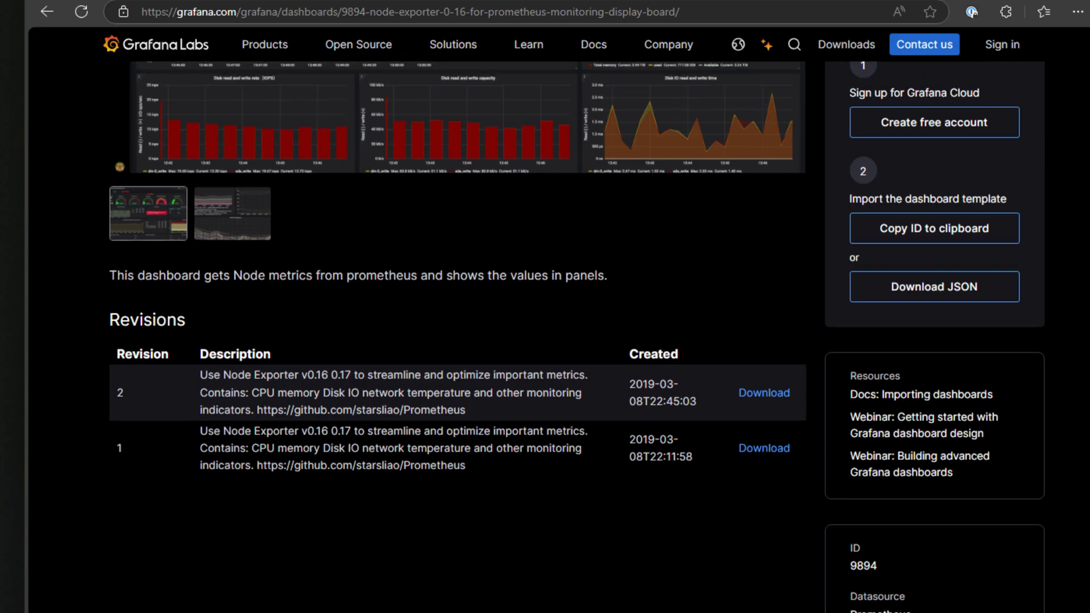
scroll(602, 335, up, 3)
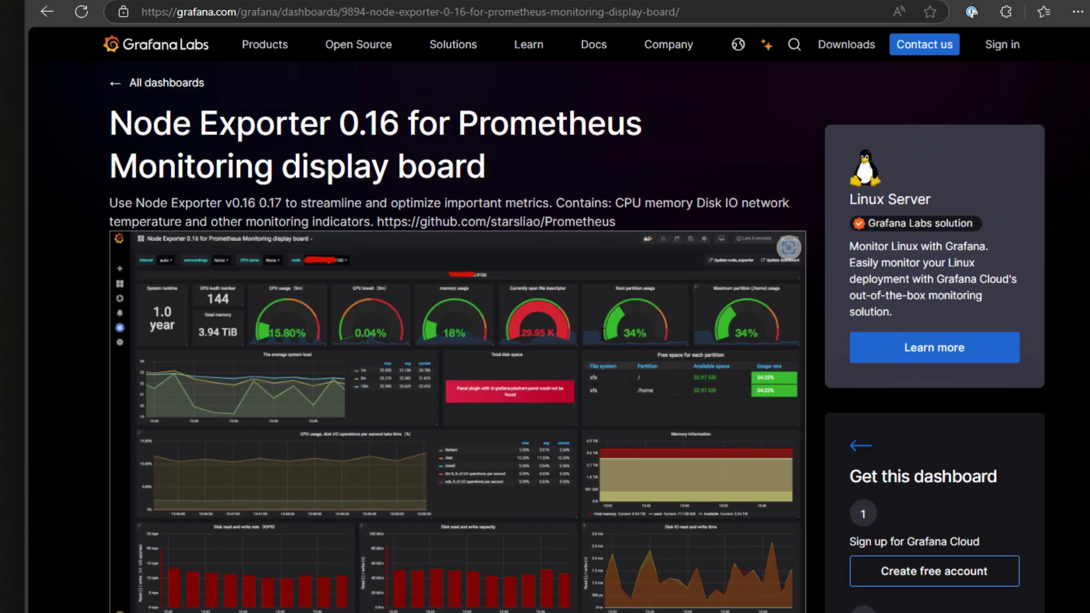
scroll(602, 335, down, 6)
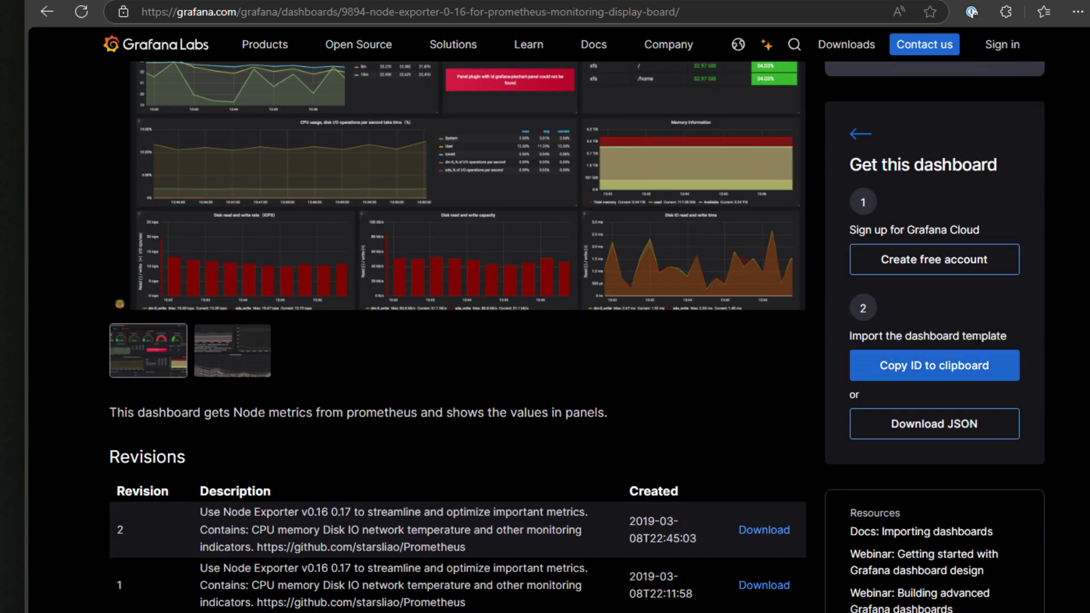
click(937, 366)
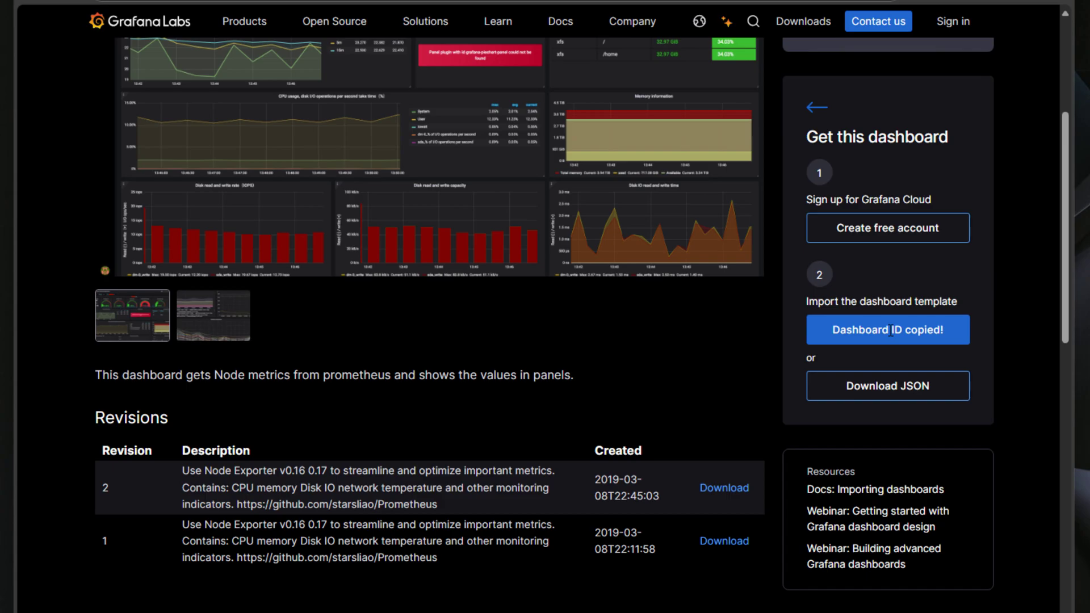
scroll(429, 306, up, 5)
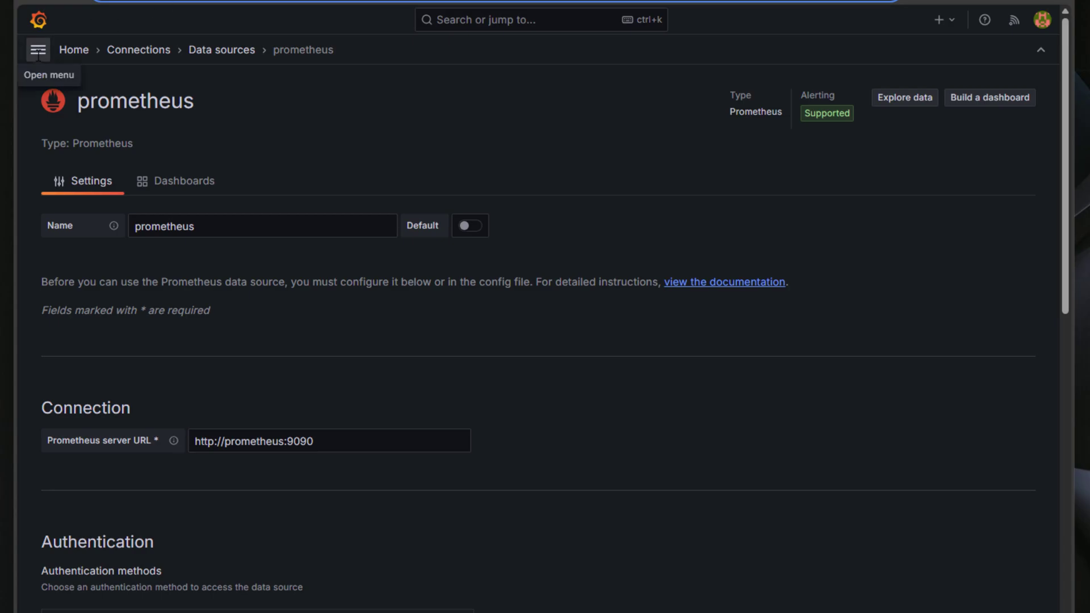
- Import Grafana.com dashboard 9894 through Dashboards > New > Import, using the prometheus data source
click(38, 50)
click(110, 154)
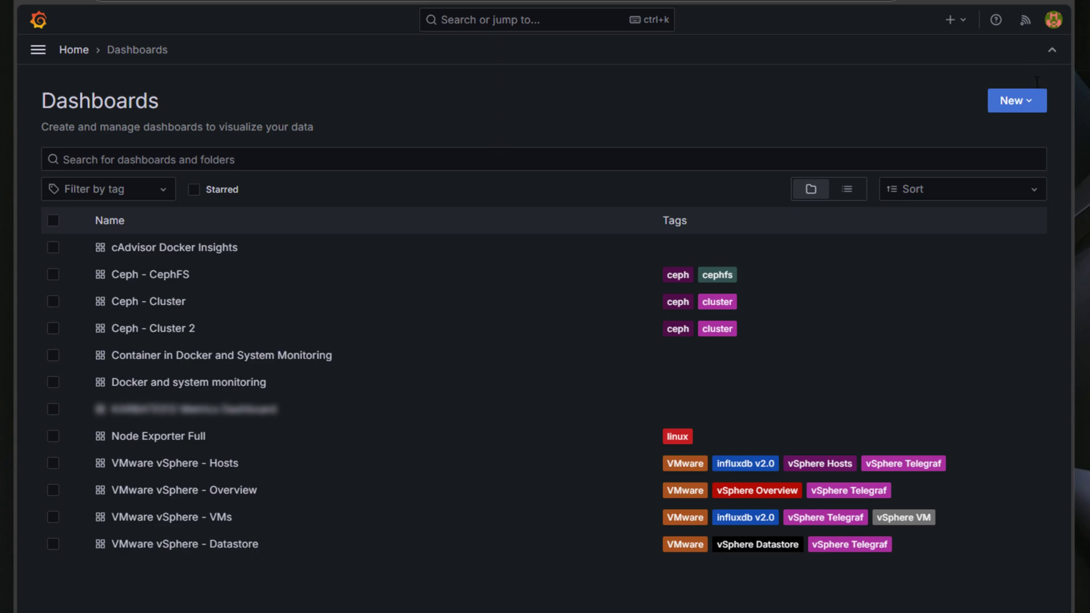
click(1017, 101)
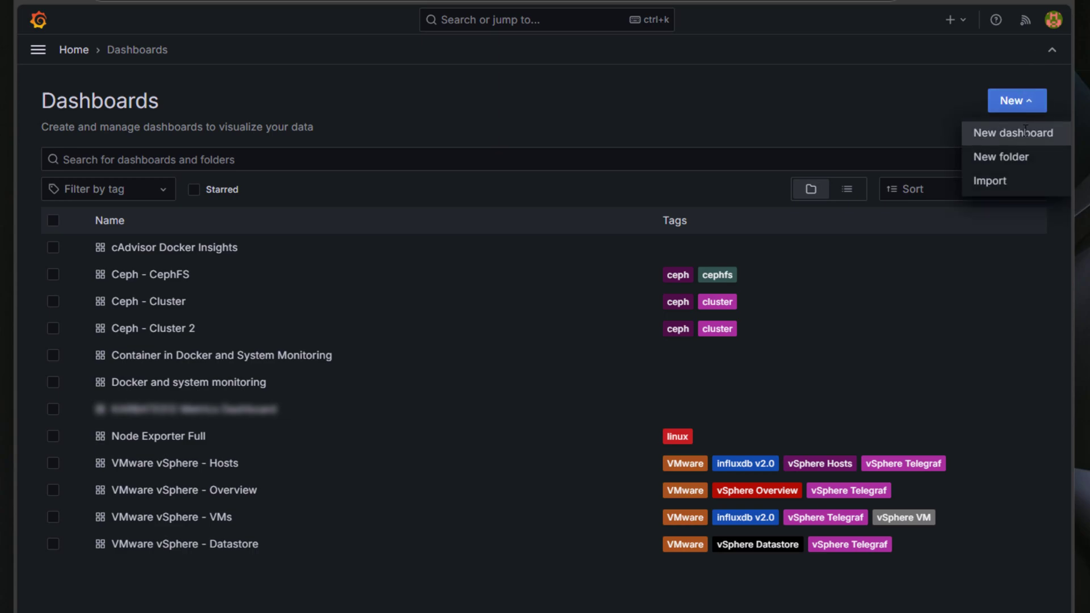
click(996, 181)
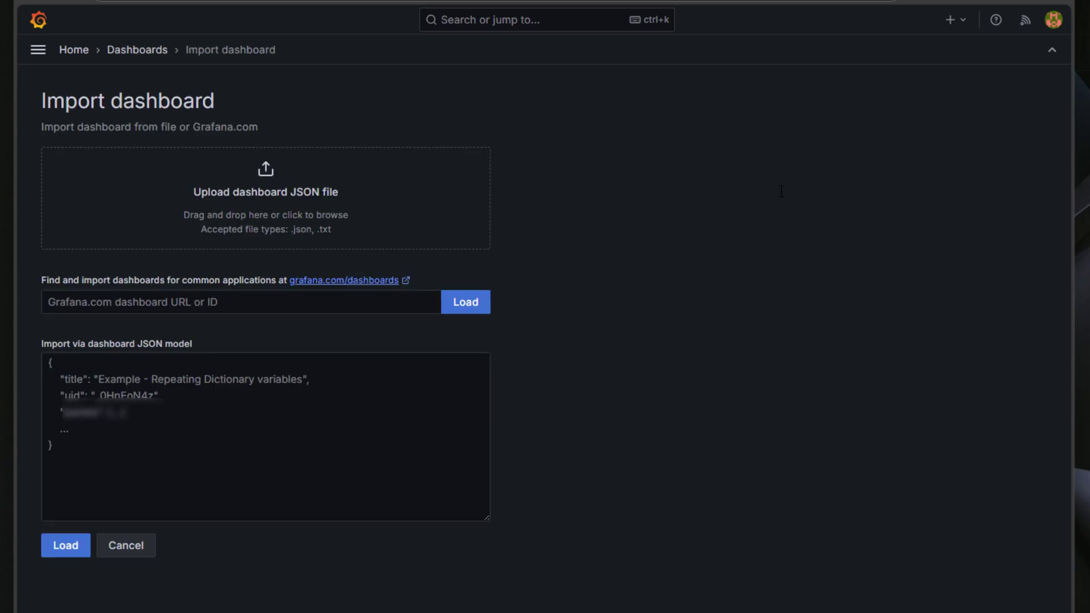
click(123, 302)
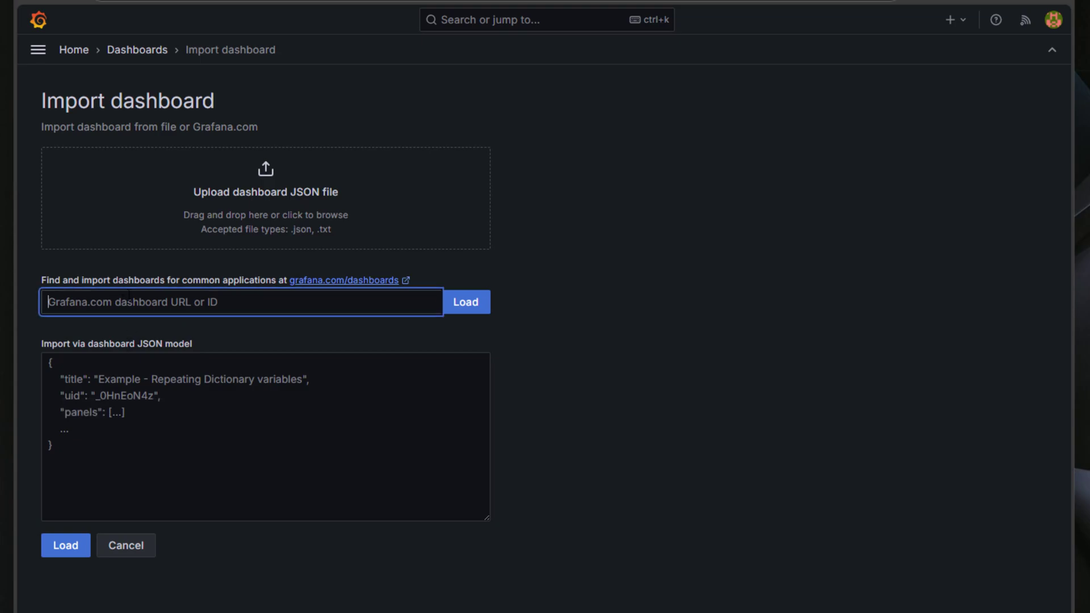
text(9894)
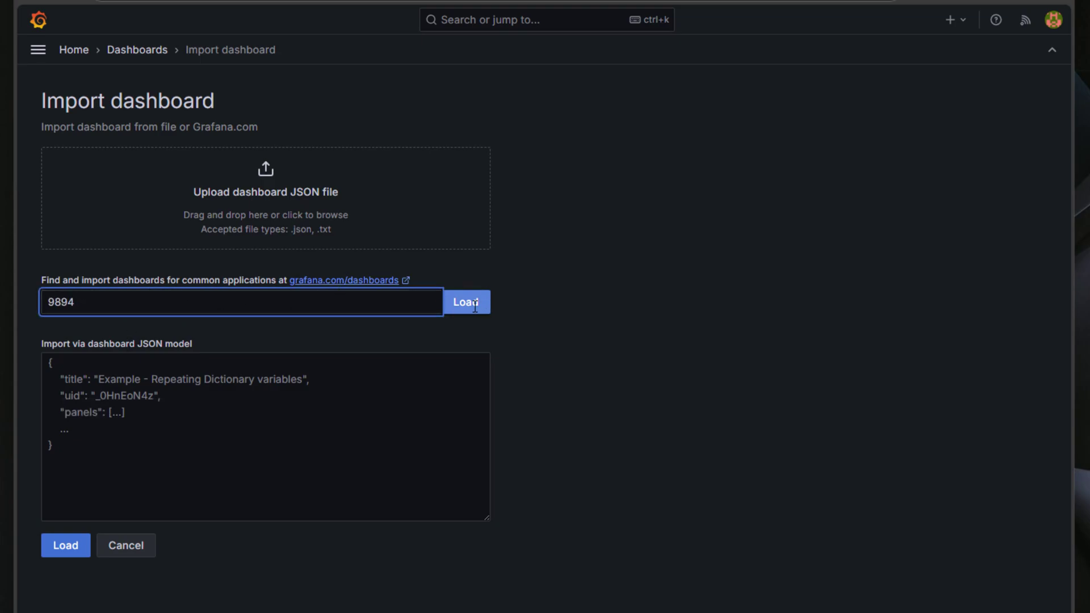
click(475, 303)
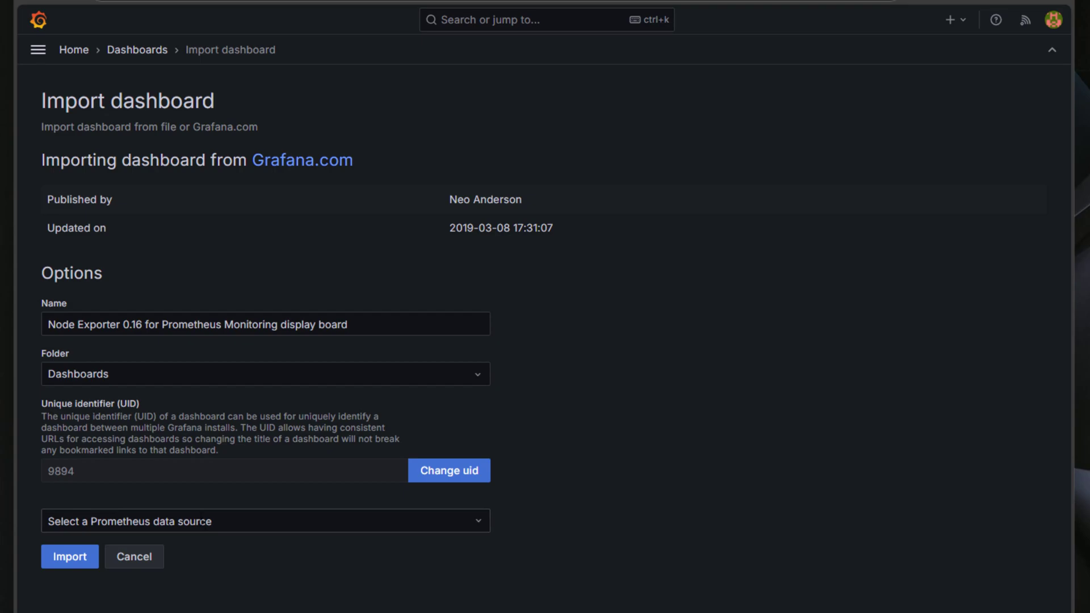
click(225, 521)
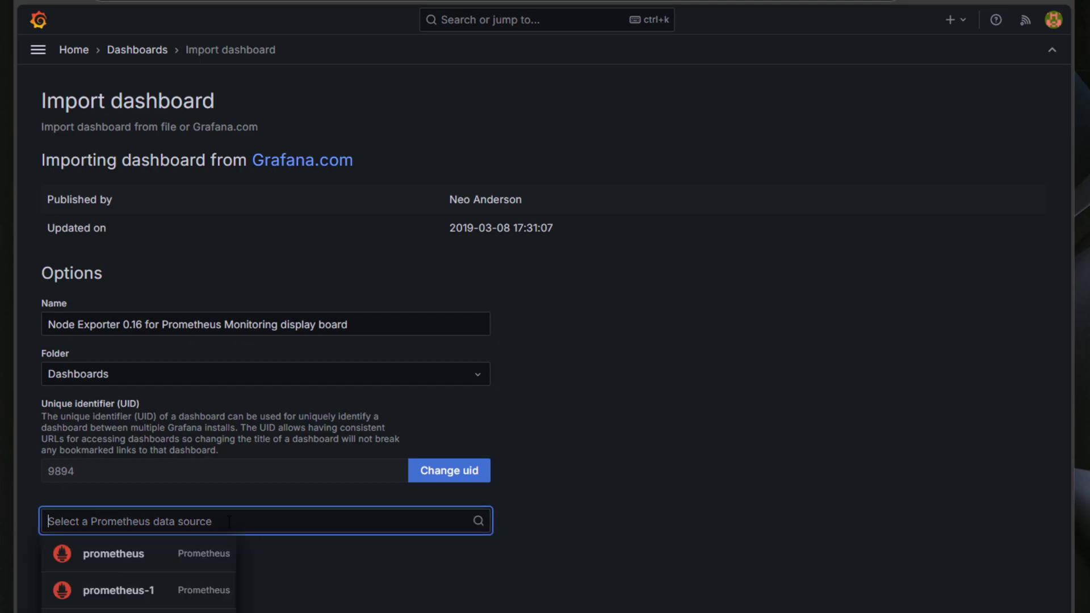
click(112, 552)
click(732, 333)
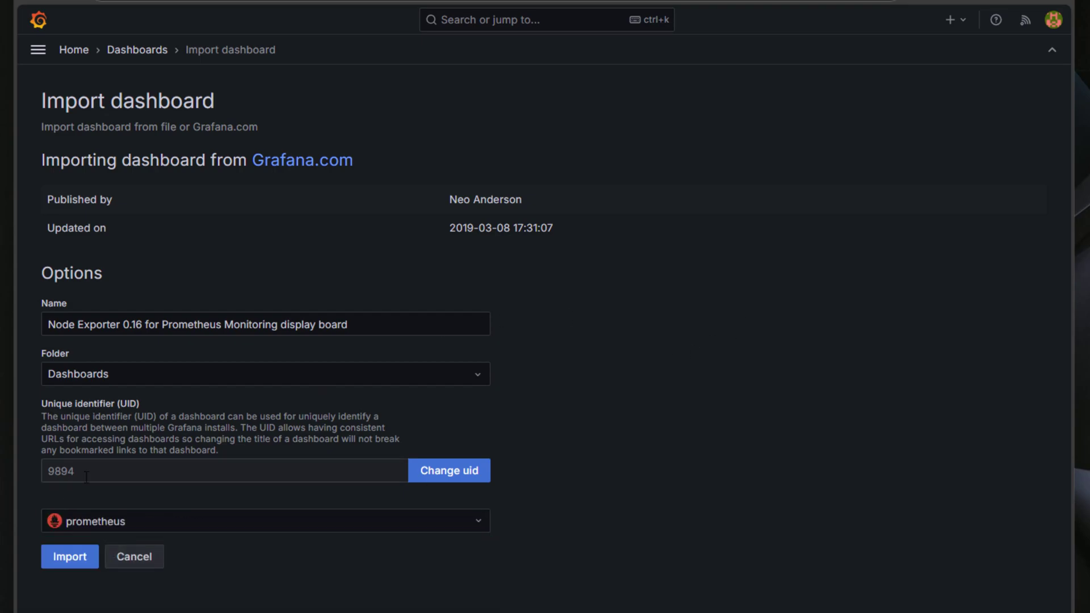
click(71, 558)
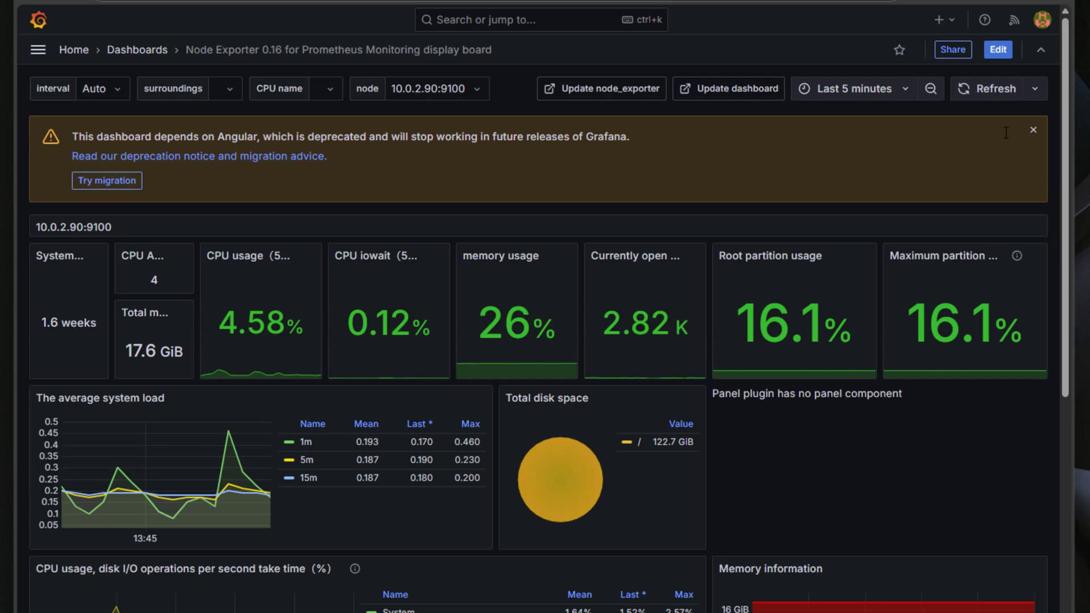
click(1033, 130)
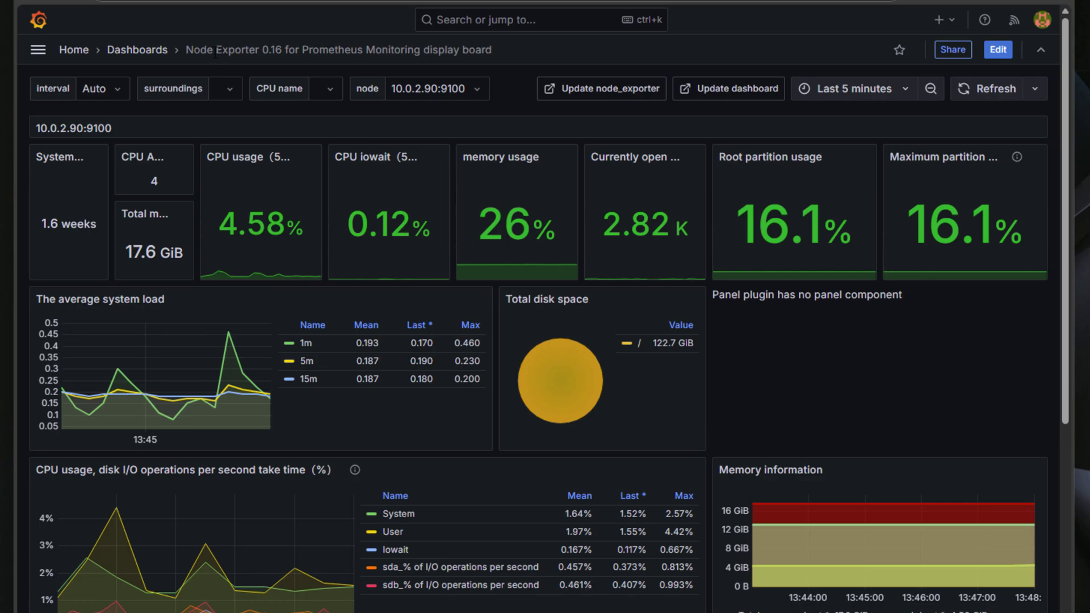
scroll(414, 336, down, 4)
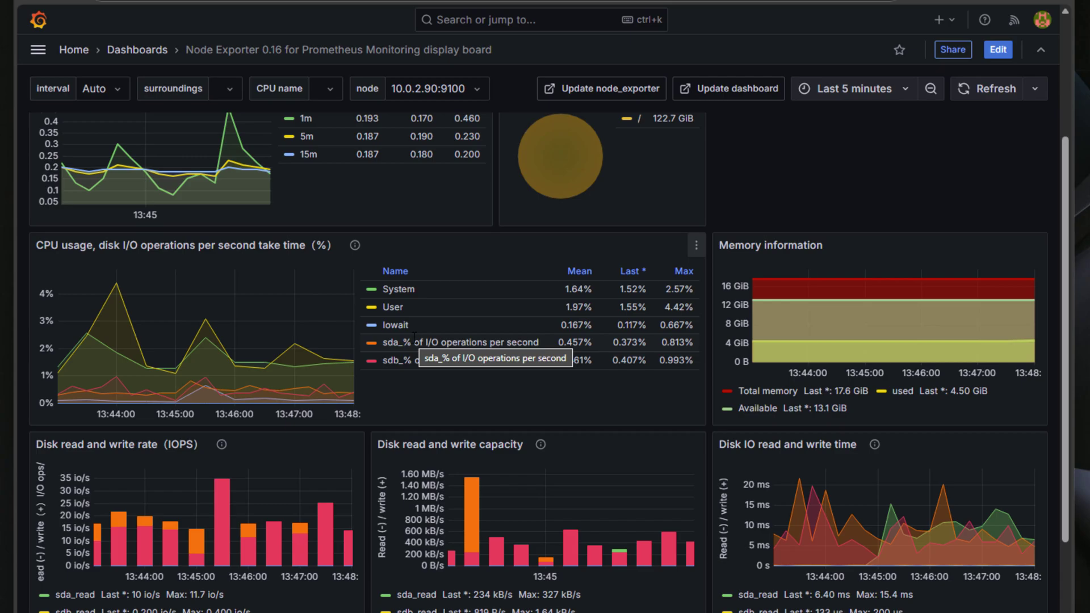
scroll(414, 336, up, 4)
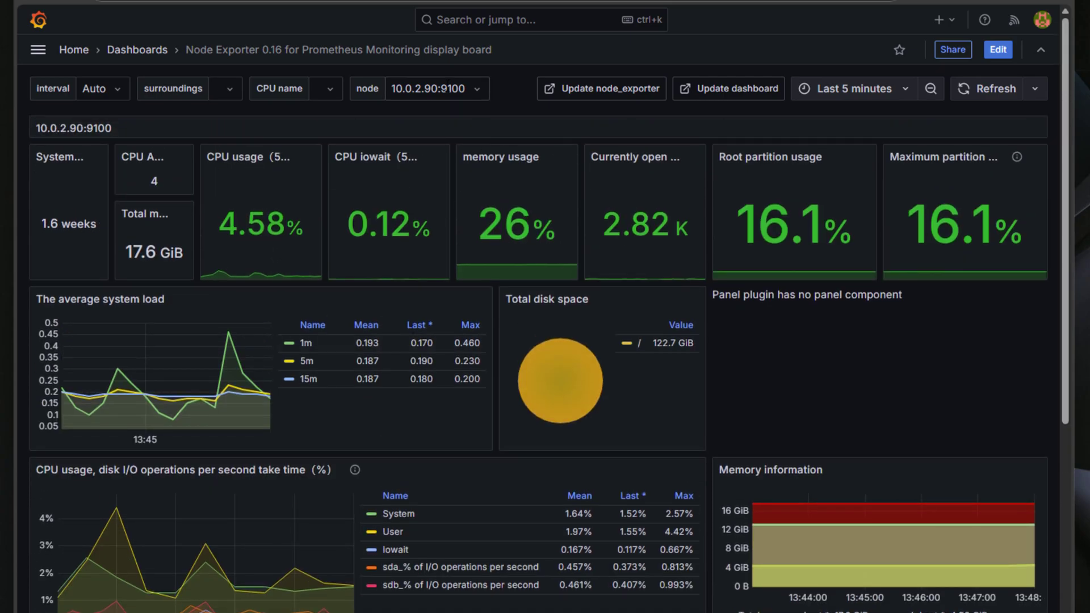
click(469, 86)
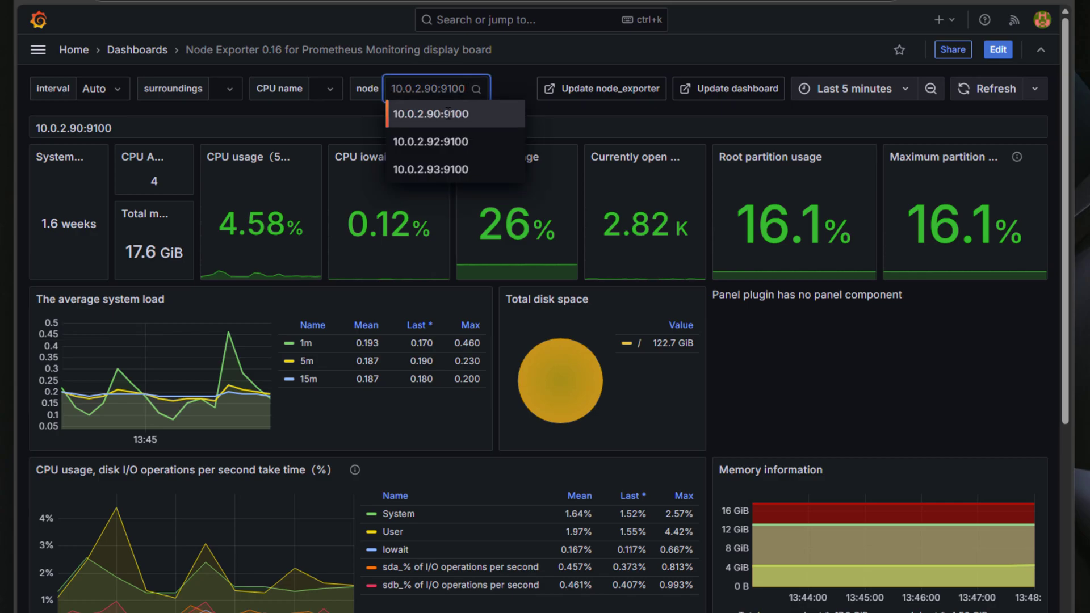
click(436, 142)
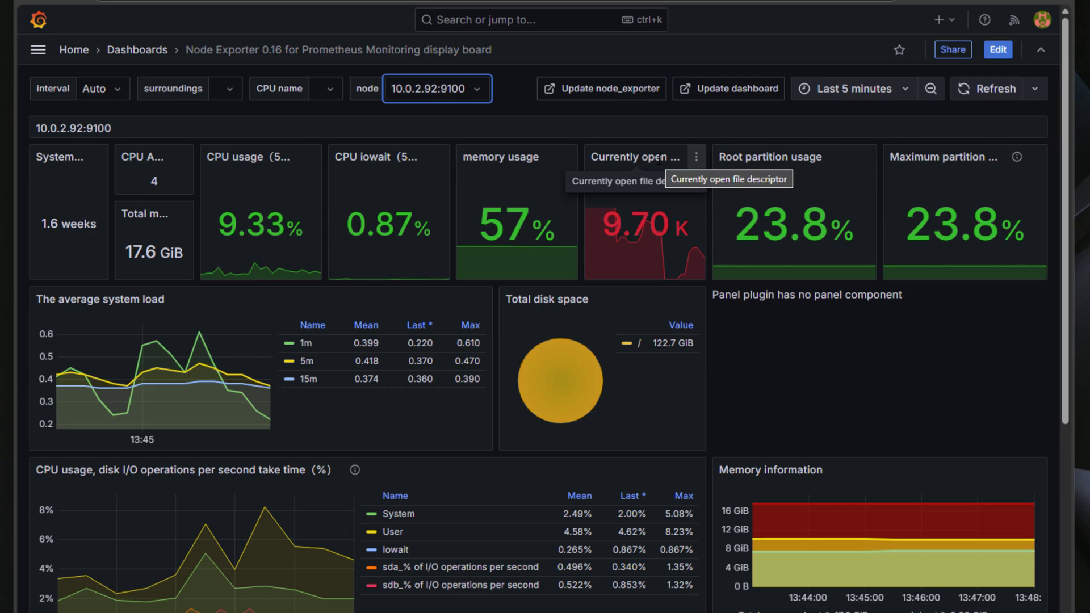
click(476, 85)
click(443, 168)
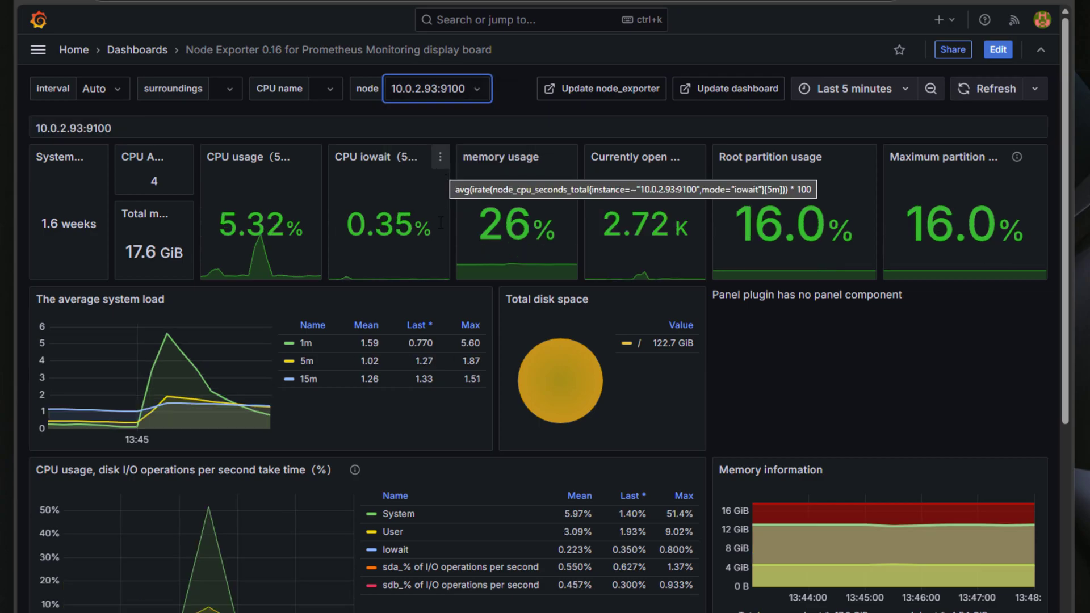
scroll(441, 222, down, 8)
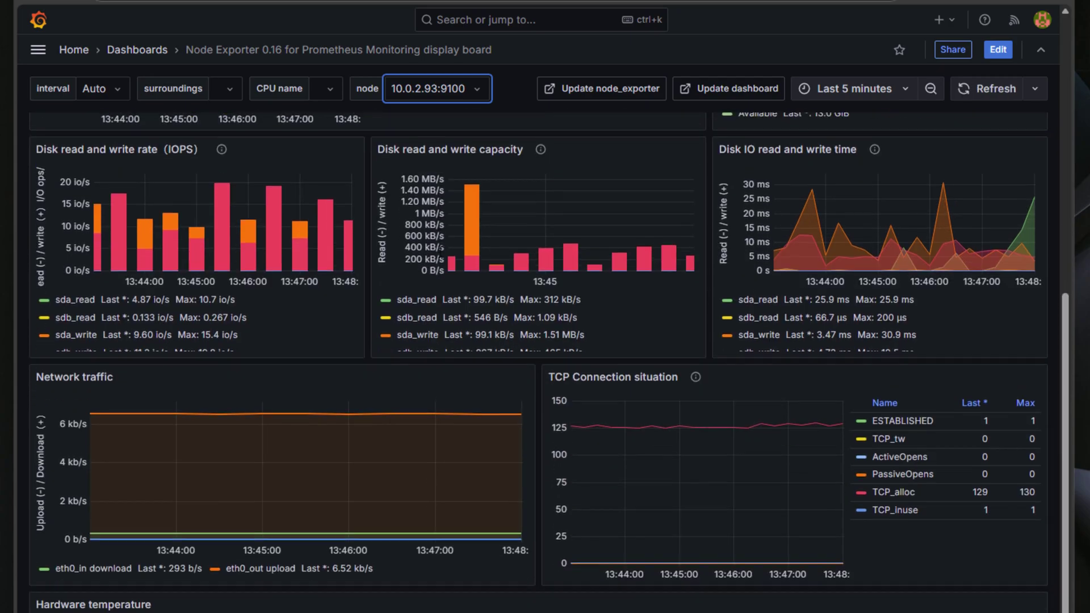
scroll(440, 255, down, 2)
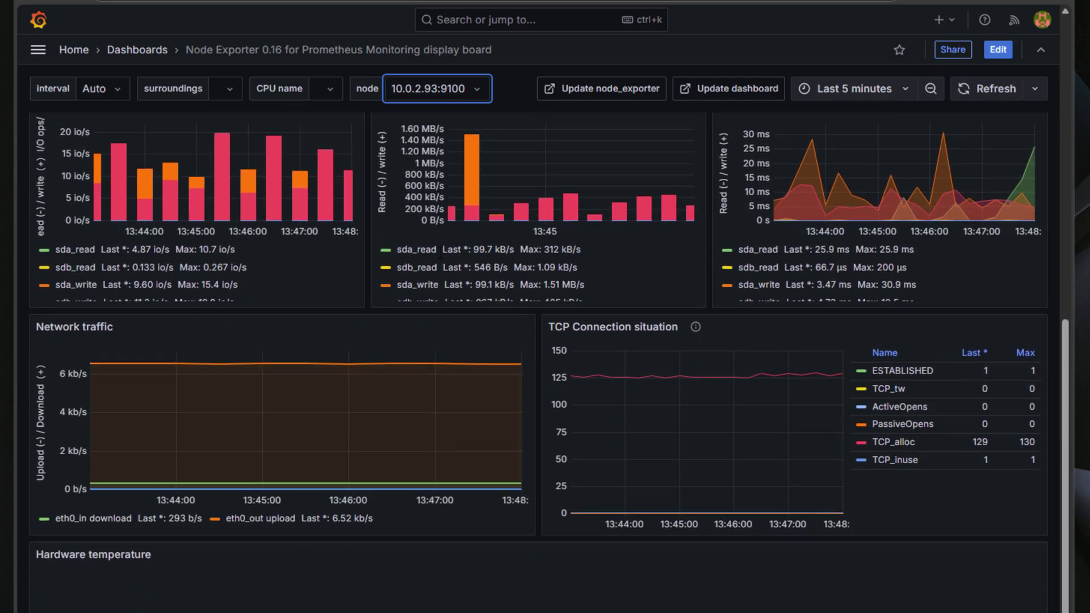
scroll(441, 253, up, 9)
scroll(441, 253, up, 2)
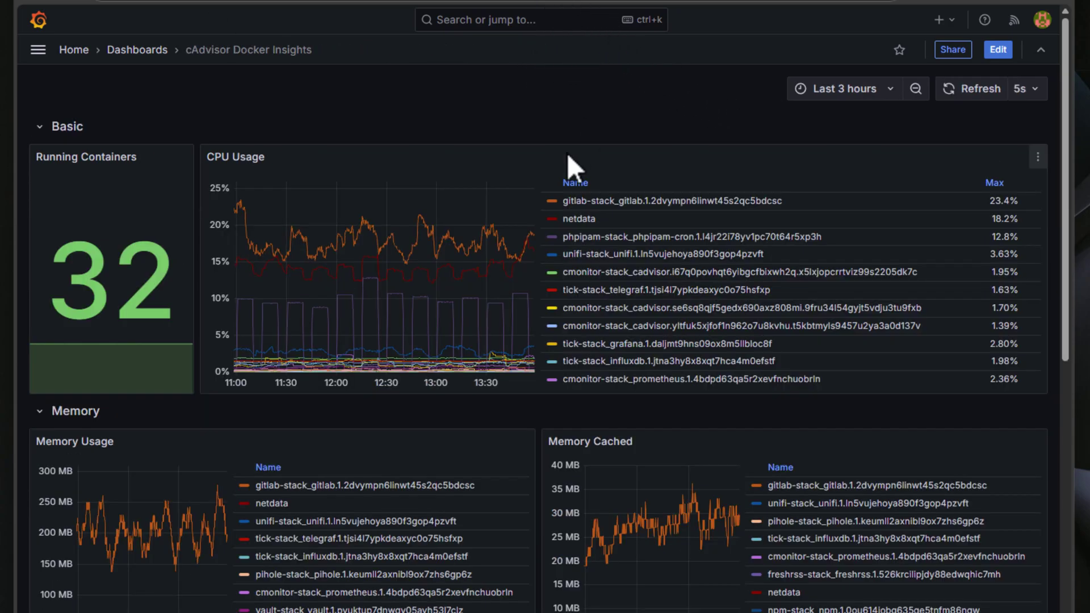
- Isolate CPU Usage legend series for unifi, then cmonitor-stack_cadvisor, ending on tick-stack_grafana
scroll(567, 153, down, 1)
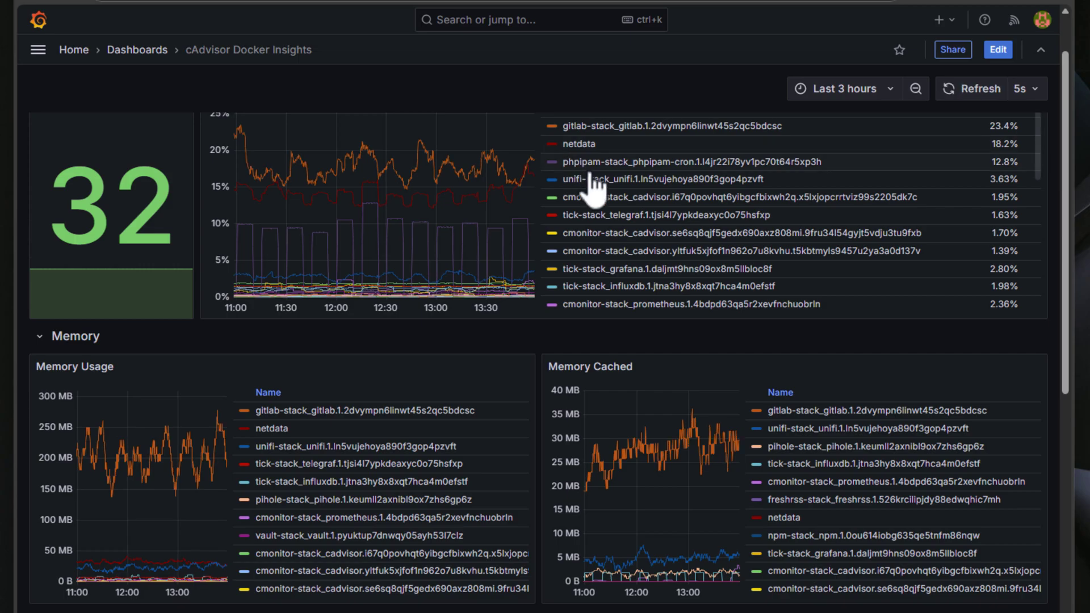
click(720, 181)
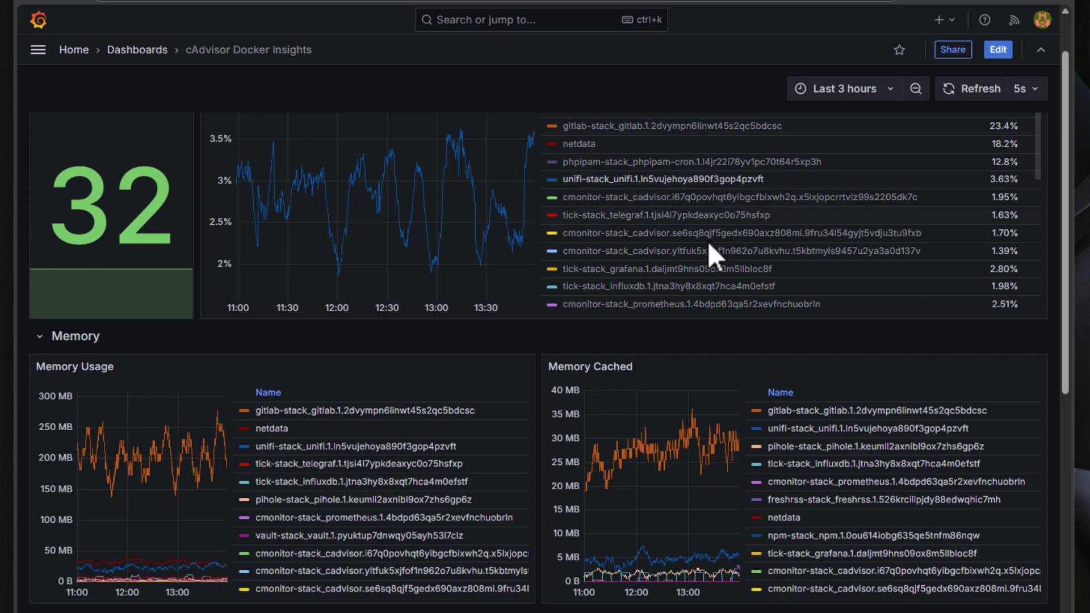
click(705, 252)
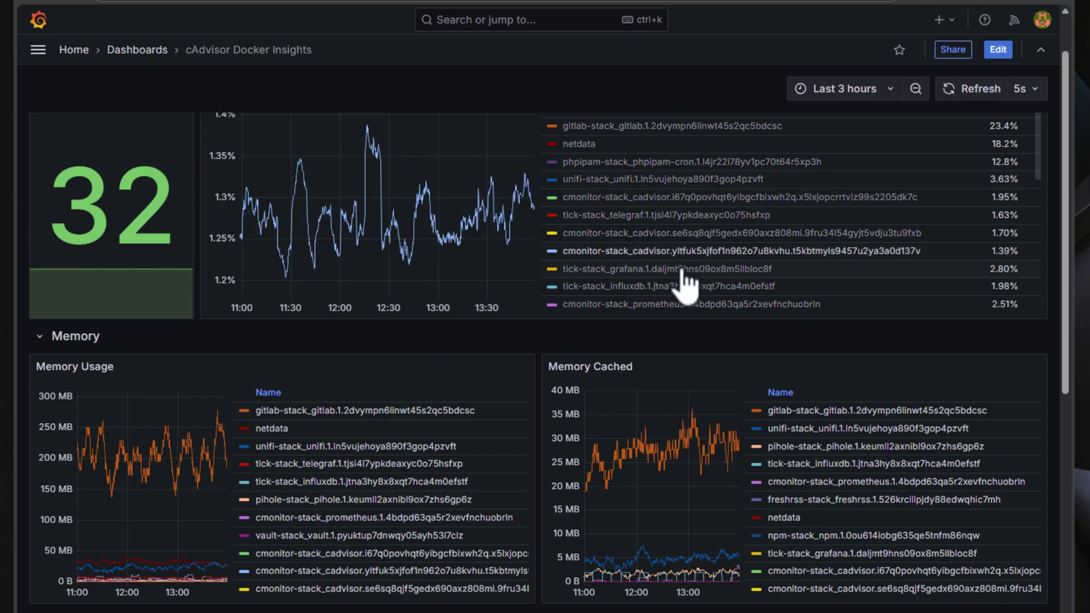
click(680, 270)
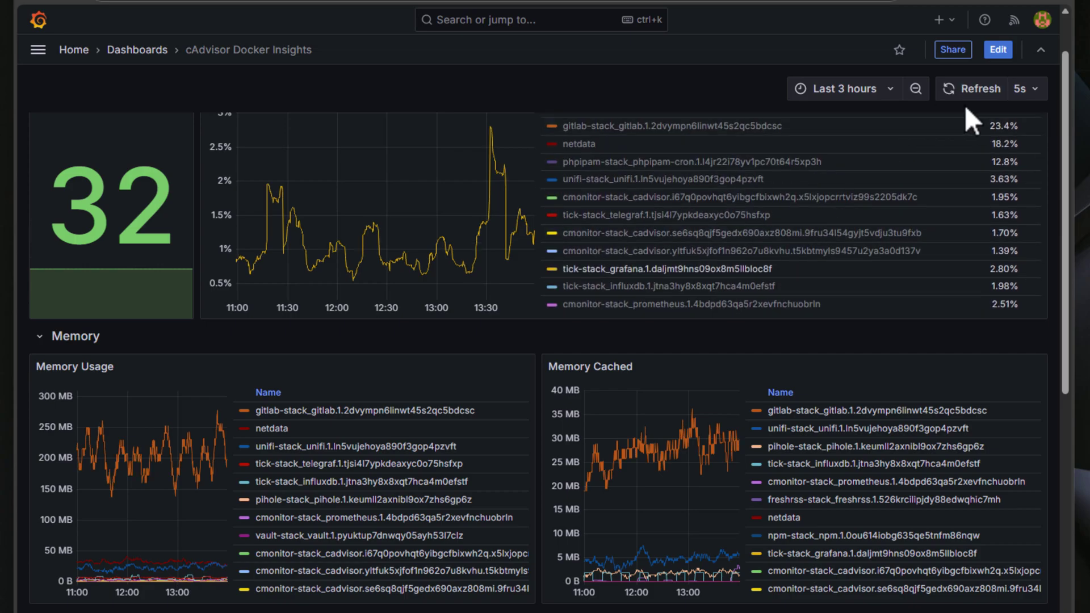
drag(1064, 115, 1078, 482)
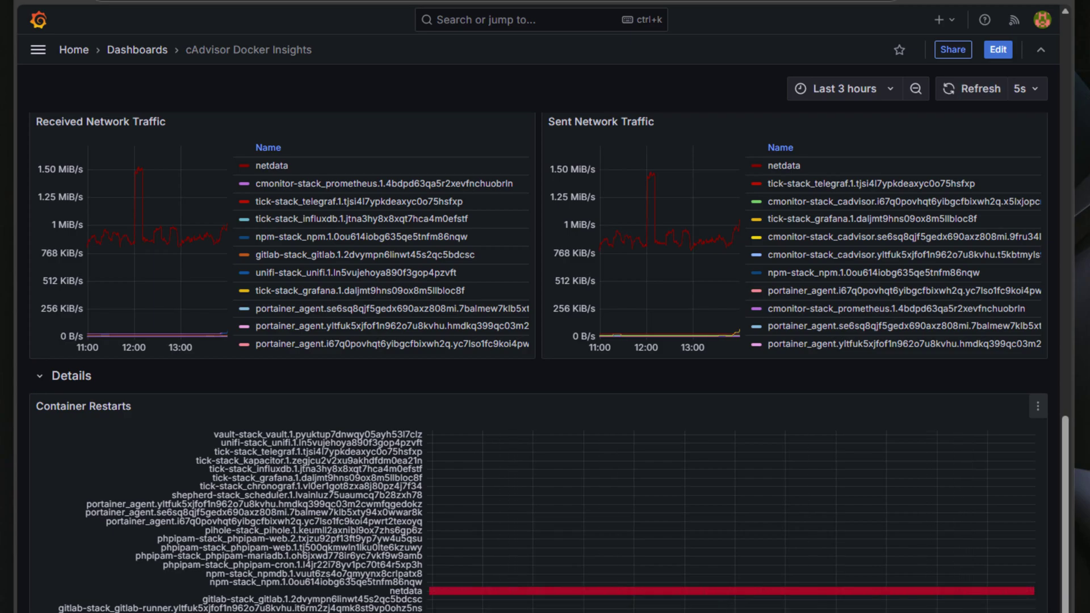
scroll(545, 364, up, 20)
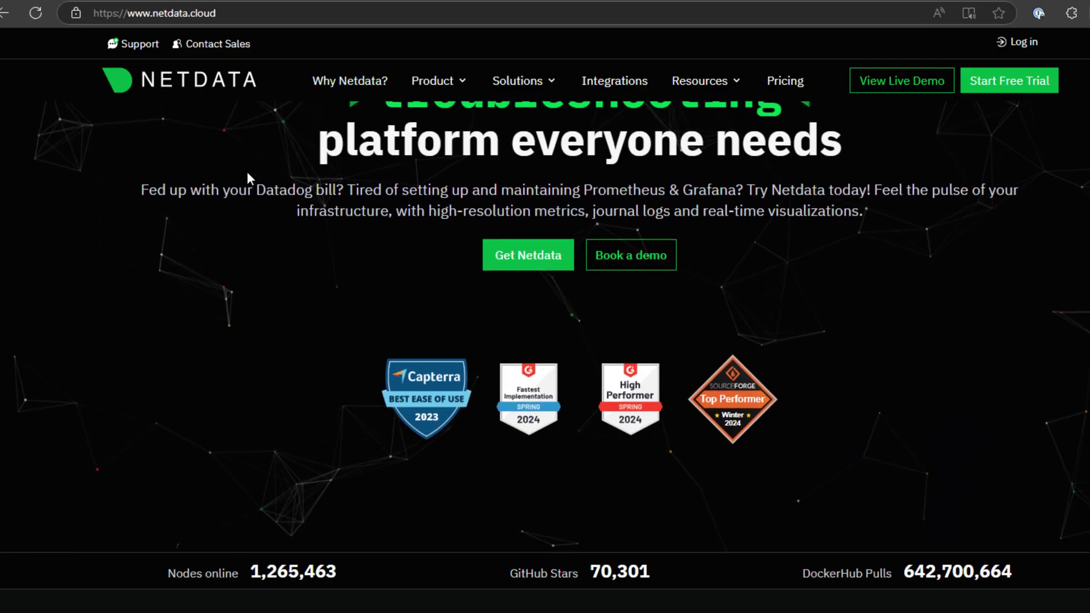
- Scroll down the netdata.cloud homepage to the 'How do others compare with Netdata?' table
scroll(248, 176, down, 4)
scroll(248, 172, down, 4)
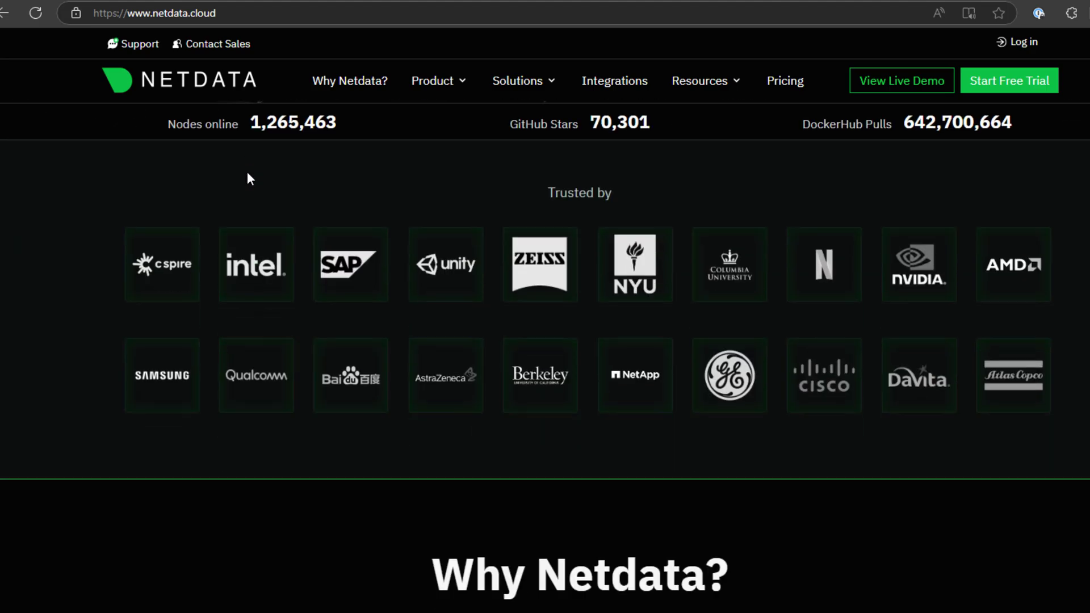
scroll(247, 173, down, 2)
scroll(248, 174, down, 5)
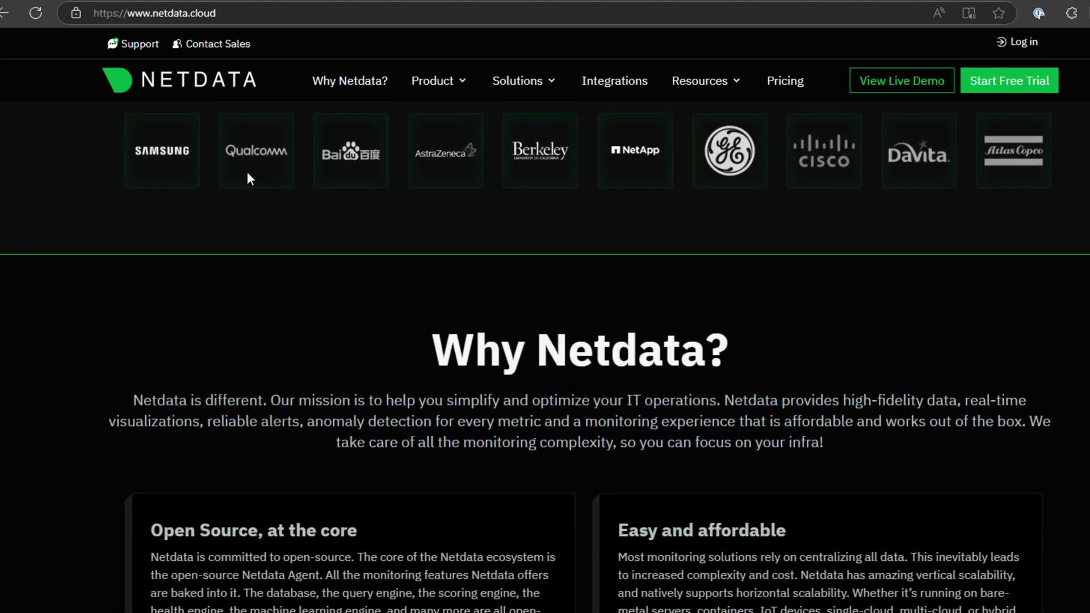
scroll(248, 173, down, 1)
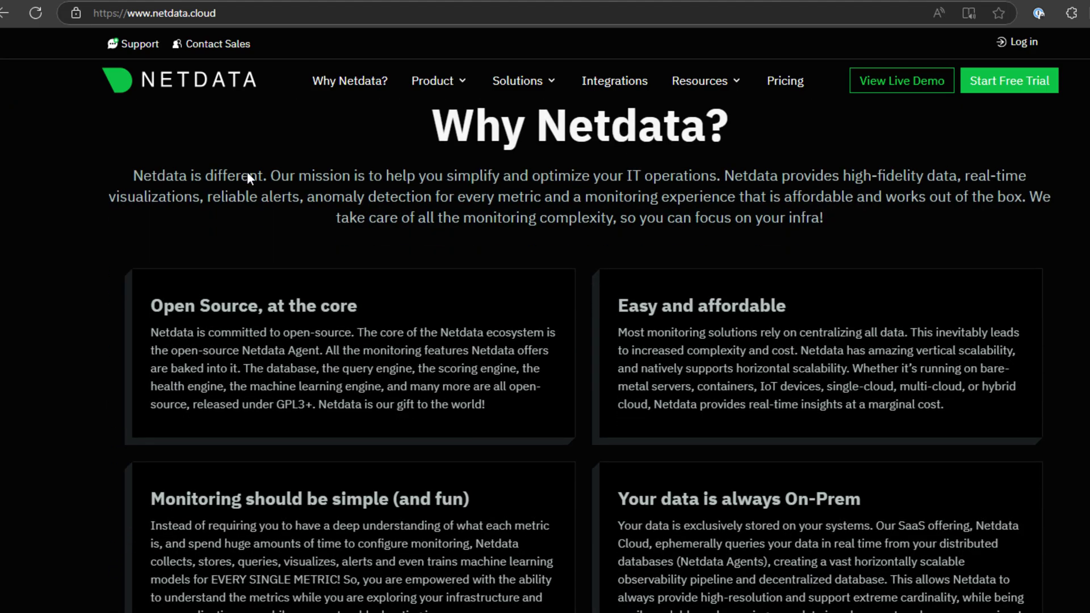
scroll(248, 174, down, 1)
scroll(545, 341, down, 1)
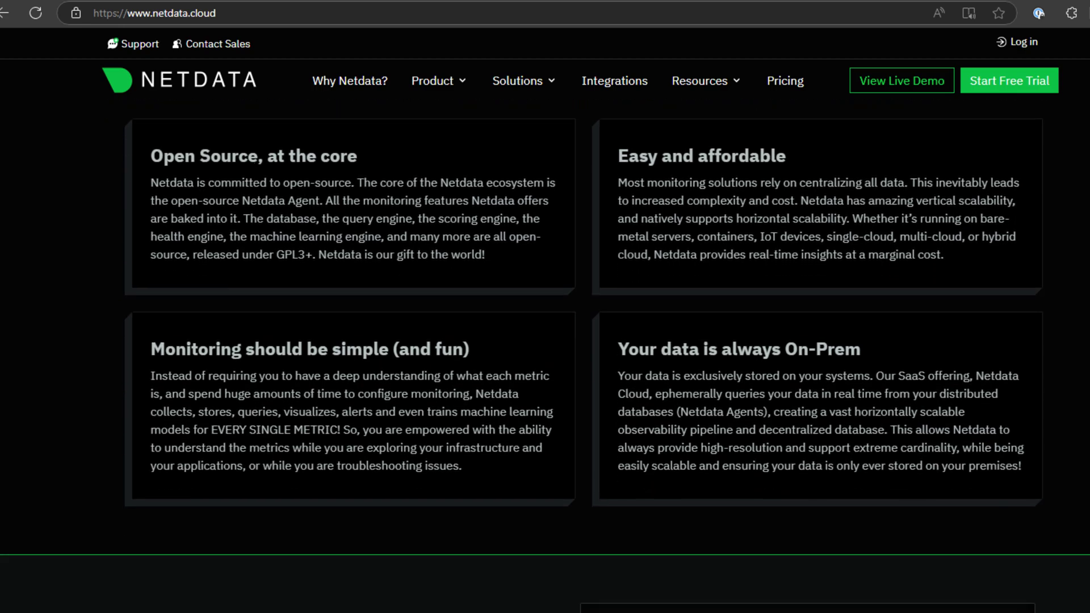
scroll(665, 275, down, 3)
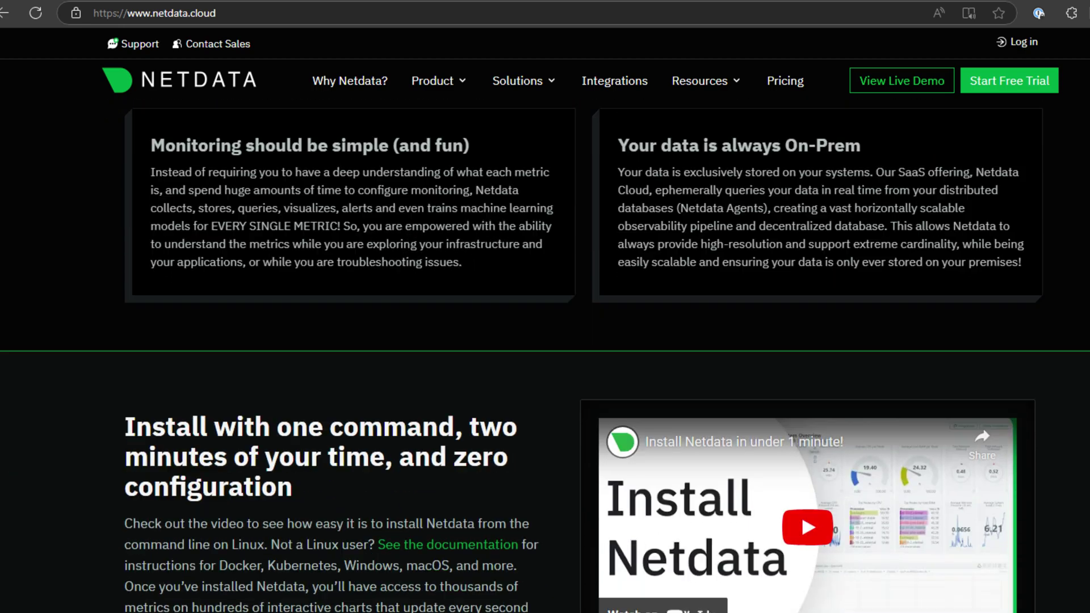
scroll(667, 277, down, 5)
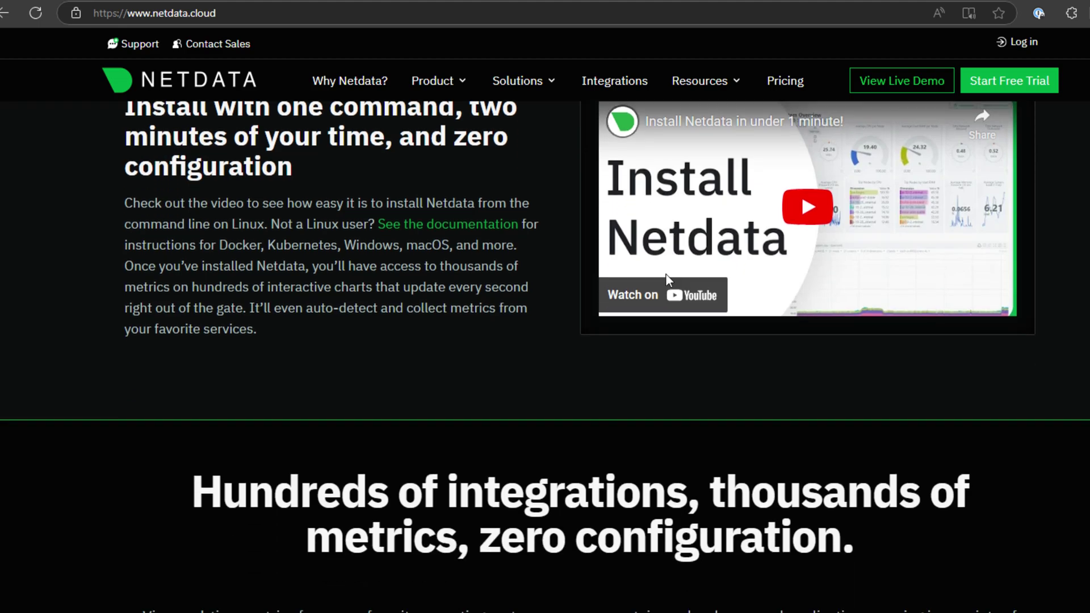
scroll(666, 273, down, 5)
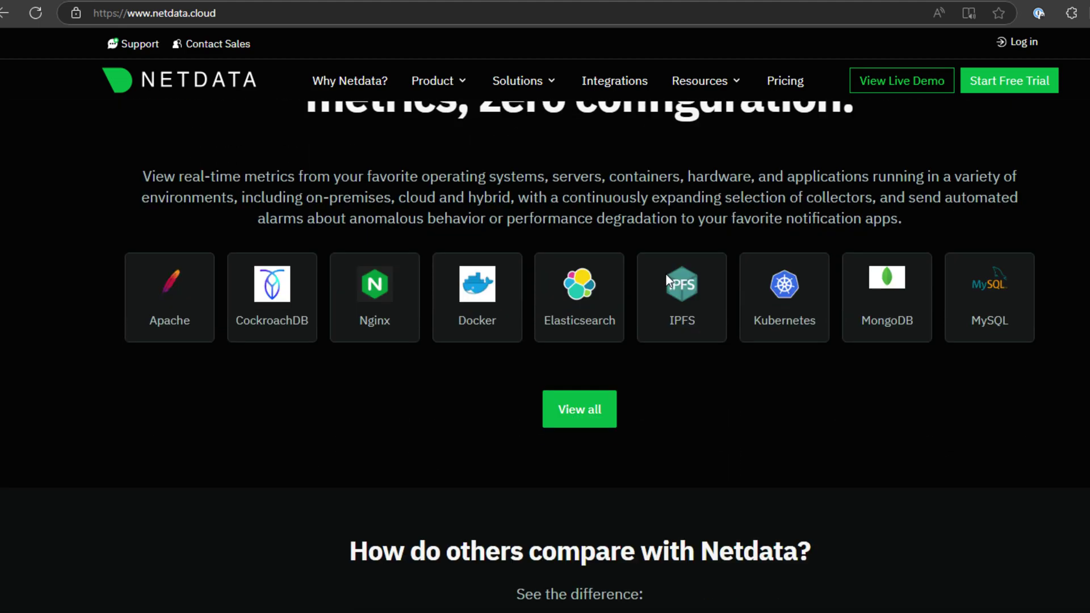
scroll(665, 274, down, 5)
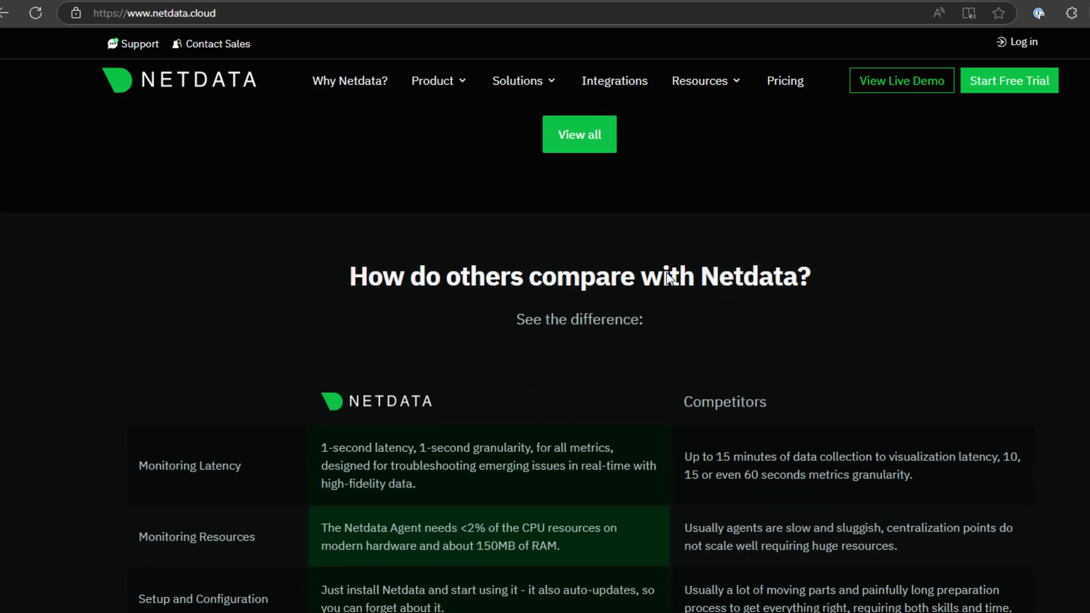
scroll(666, 272, down, 2)
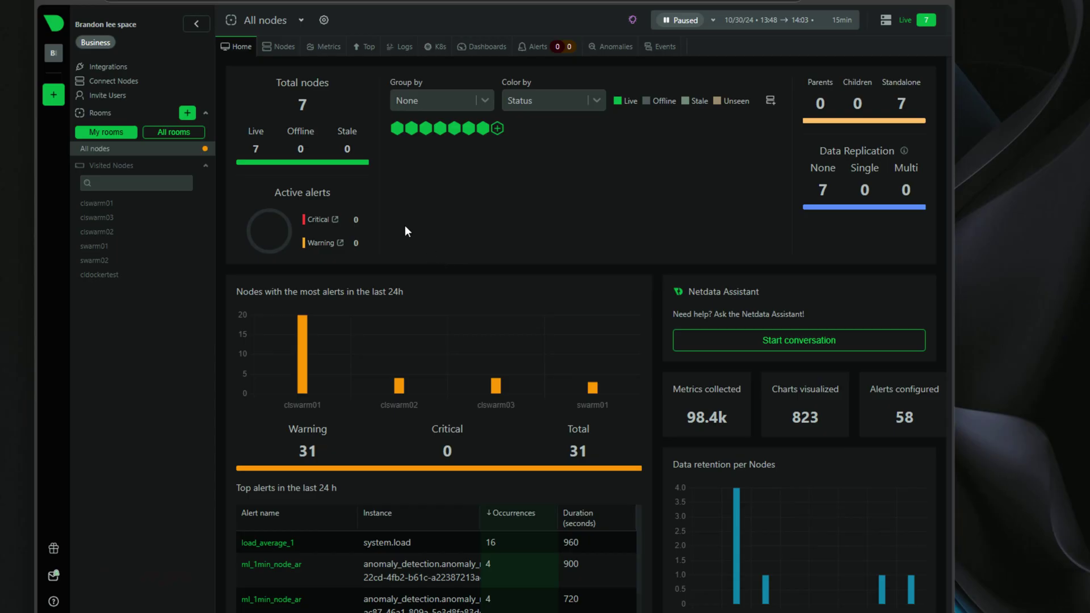
- Review the Nodes list's per-node mini charts, then open clswarm01's single-node anomaly detection view
click(276, 52)
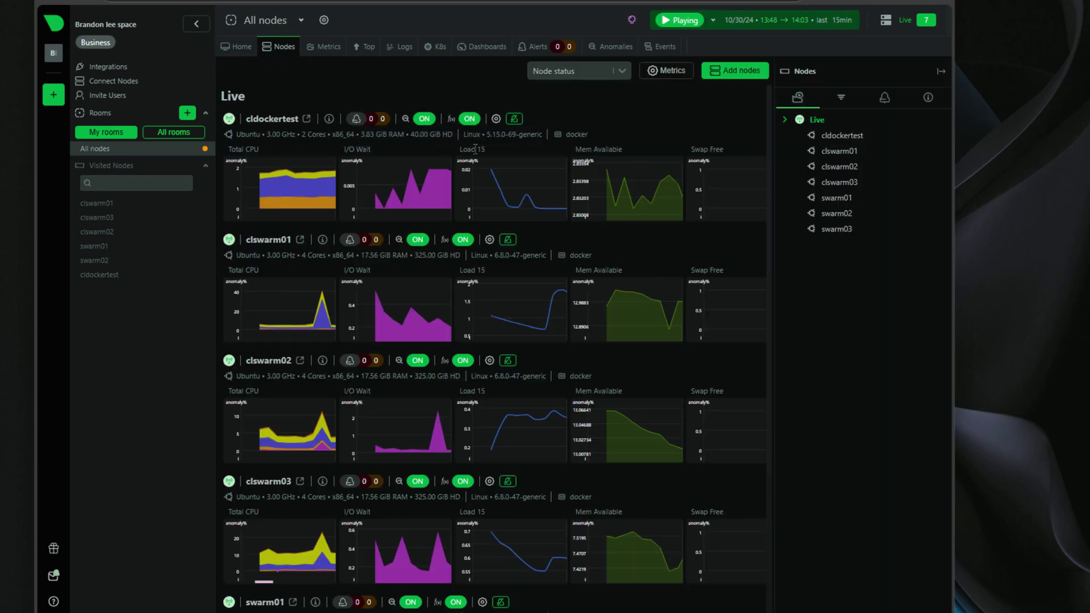
mouse_move(611, 212)
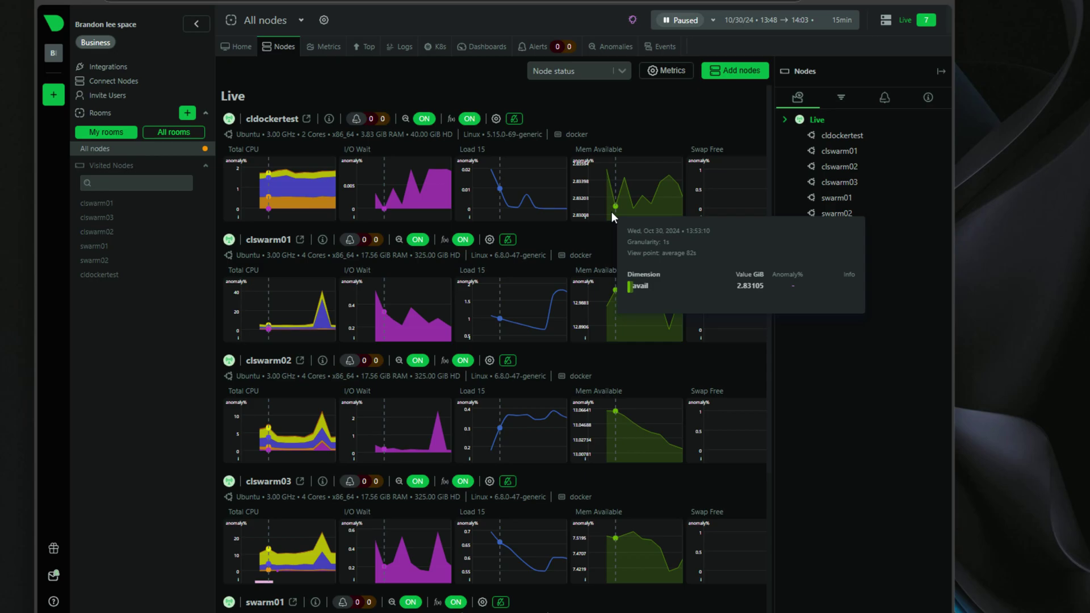
scroll(611, 212, down, 2)
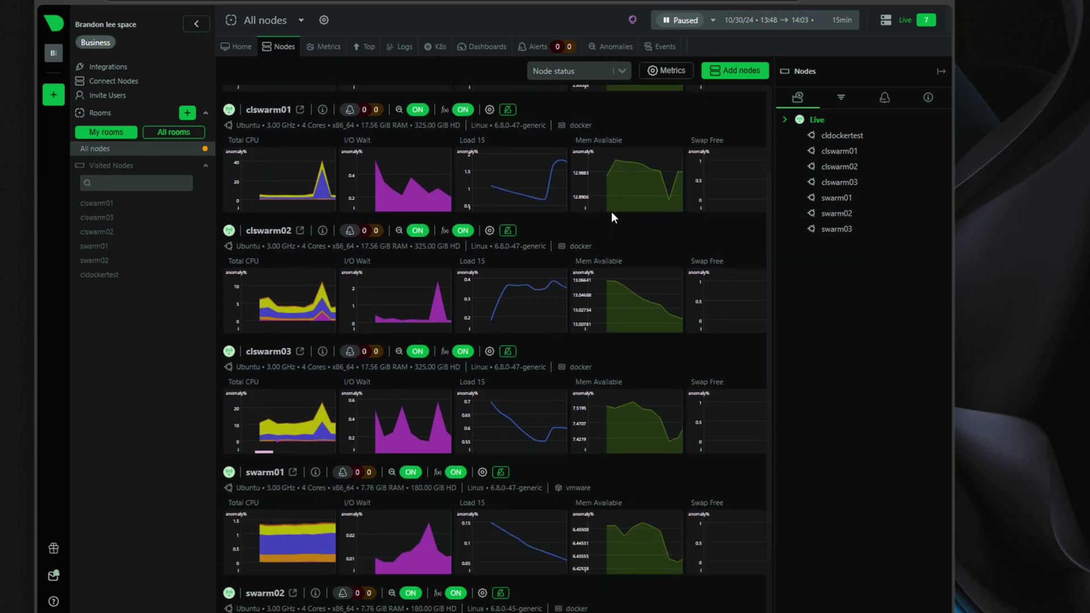
scroll(611, 212, down, 2)
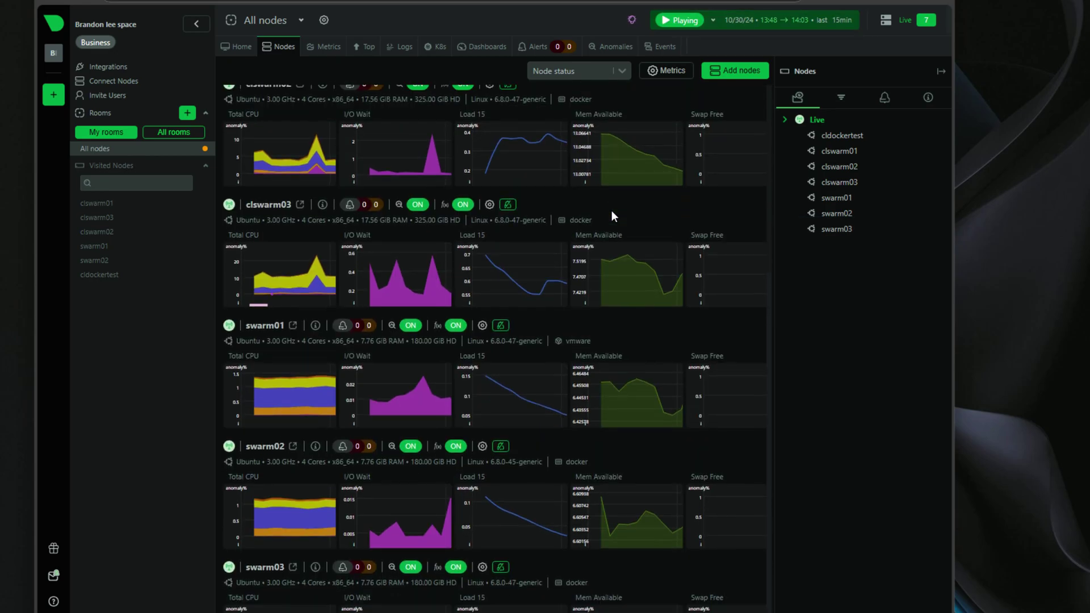
scroll(612, 216, down, 1)
scroll(612, 212, up, 4)
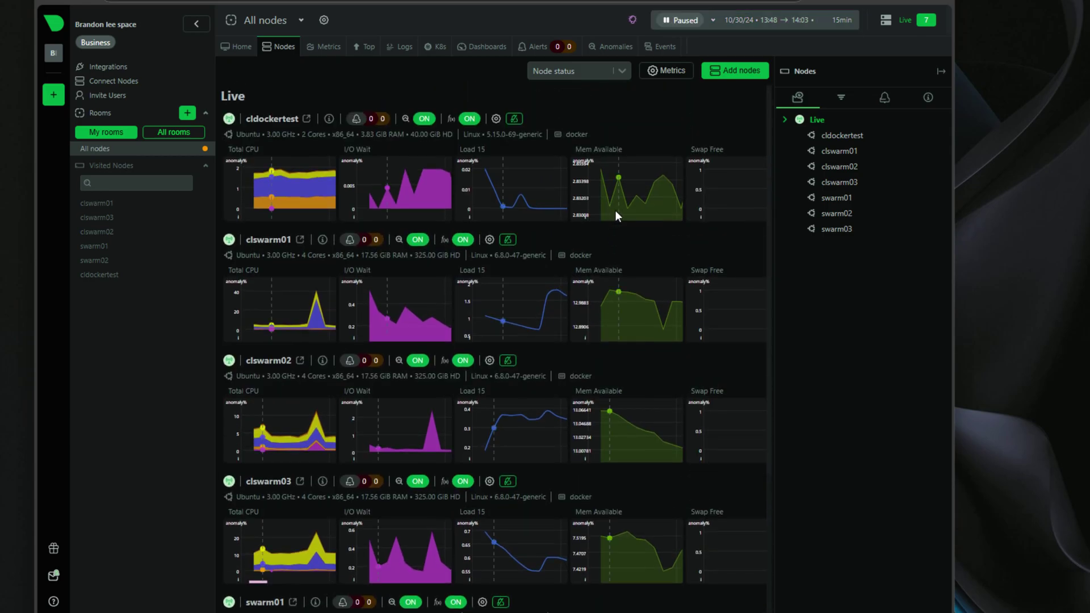
click(266, 239)
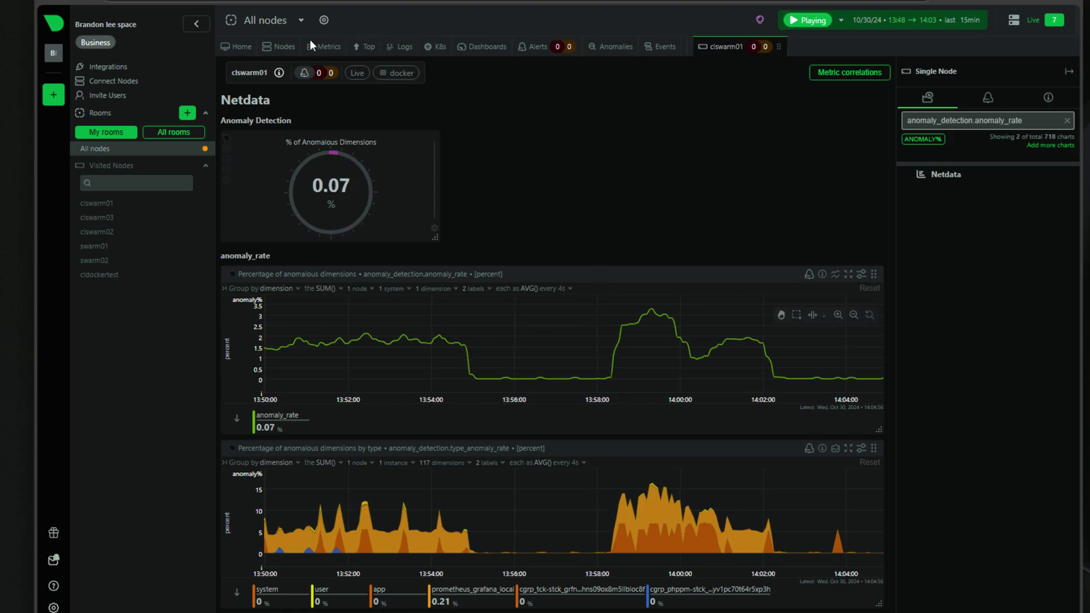
- Check anomaly charts across all seven nodes, then reopen clswarm01 and clear its anomaly-rate filter
click(325, 49)
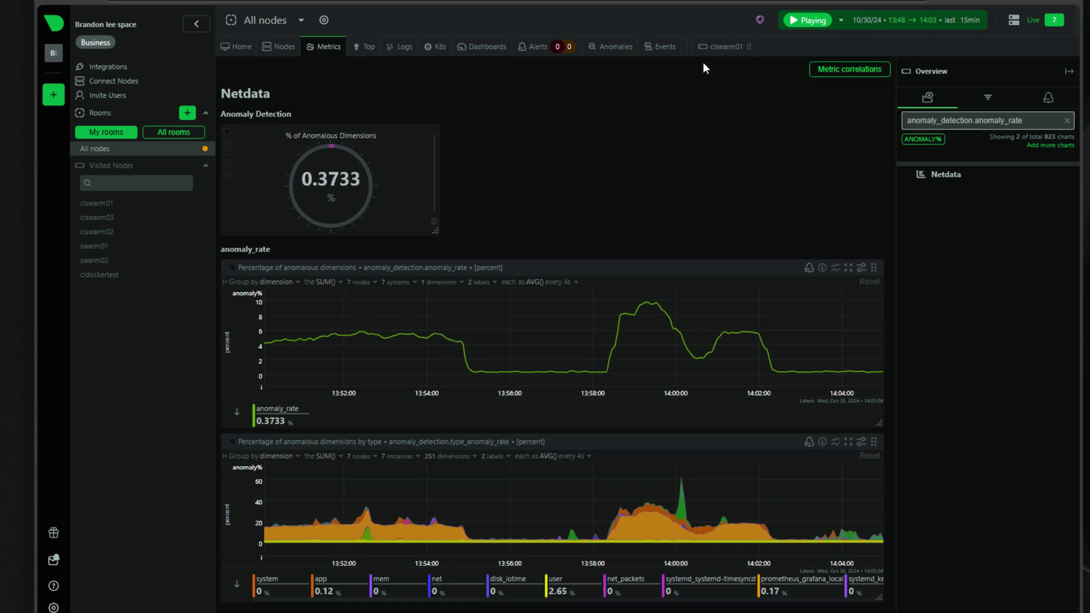
click(277, 44)
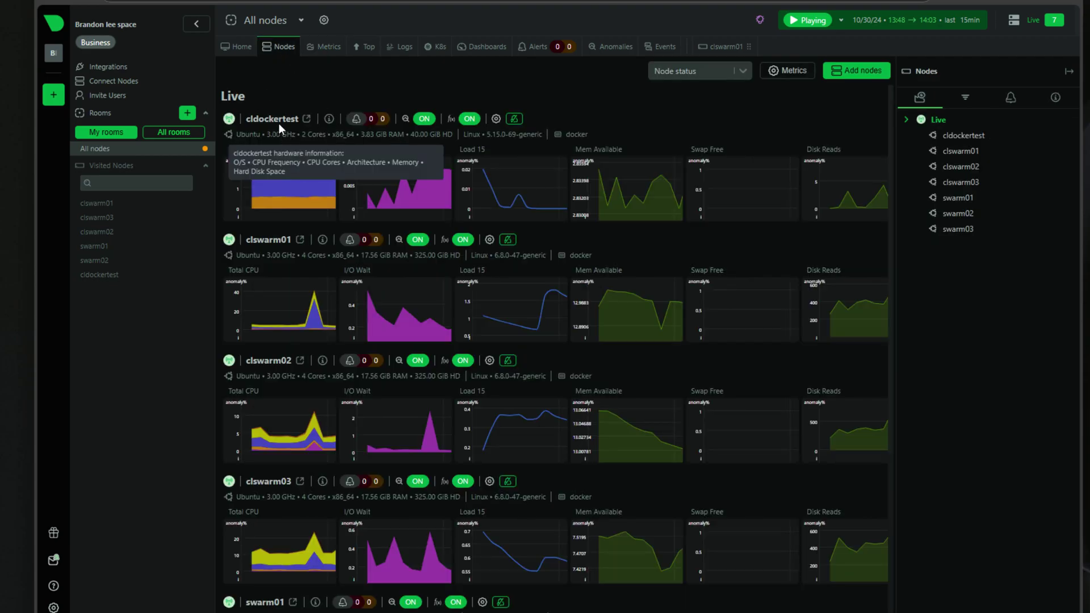
click(260, 239)
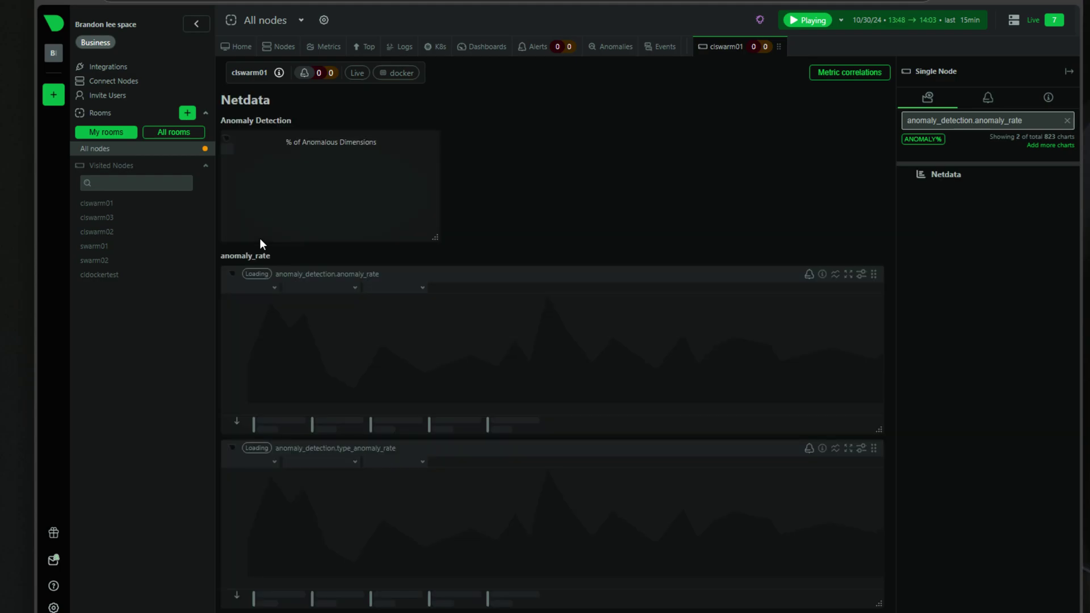
click(1067, 121)
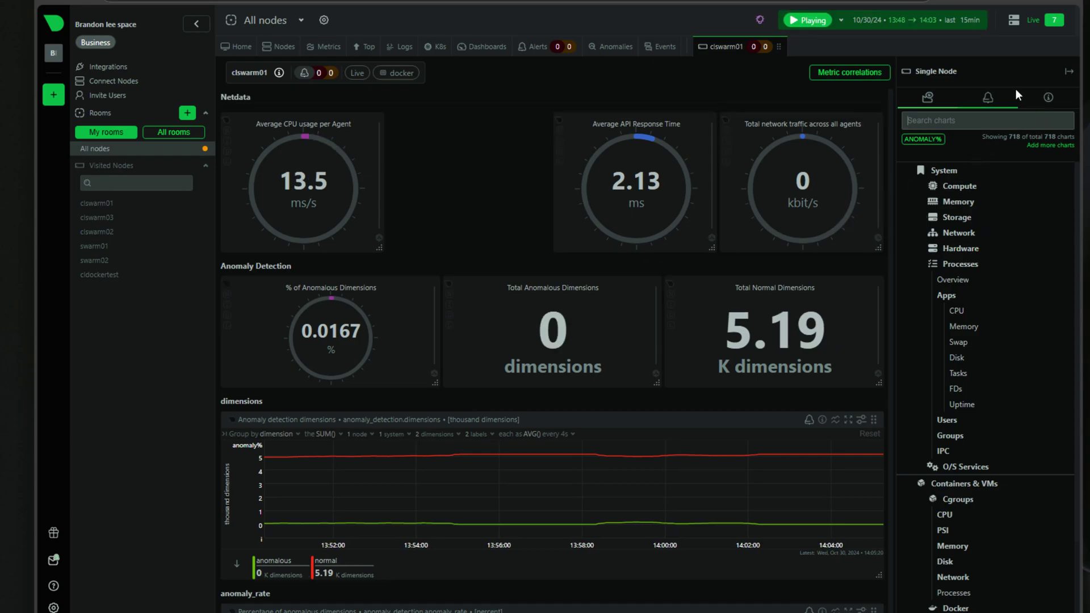
scroll(461, 182, down, 2)
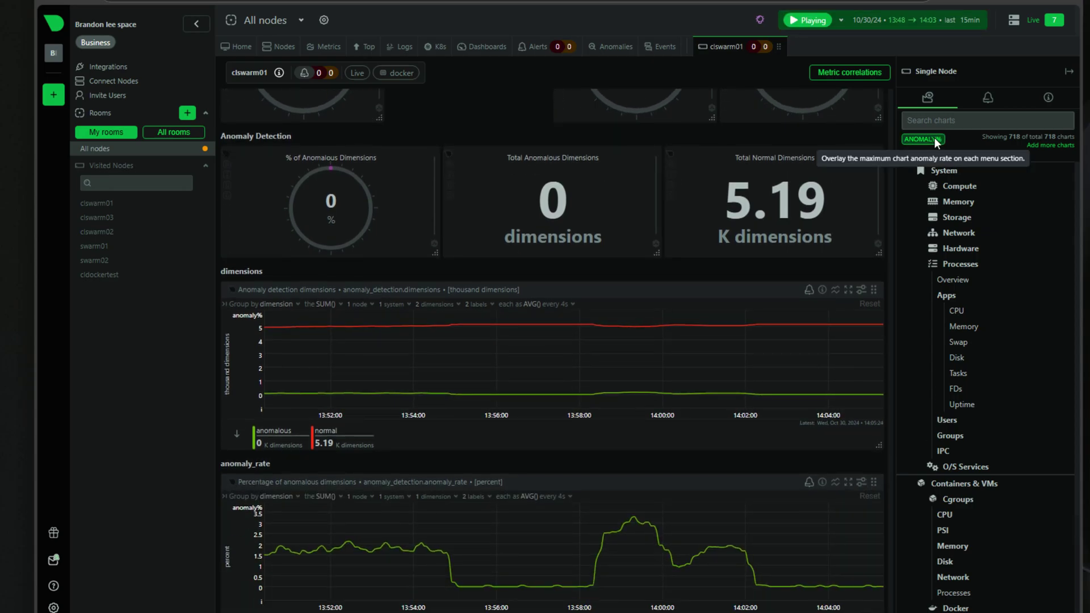
scroll(687, 227, up, 5)
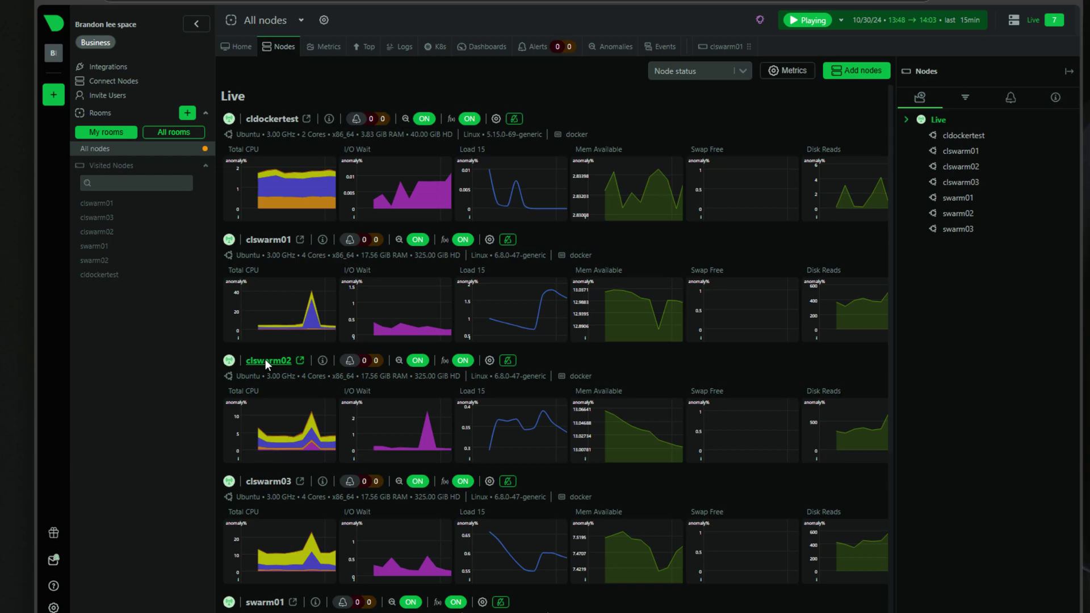
- Open clswarm02's dashboard and scroll past PSI CPU, Memory, Storage, Load and Clock to Containers & VMs
click(265, 359)
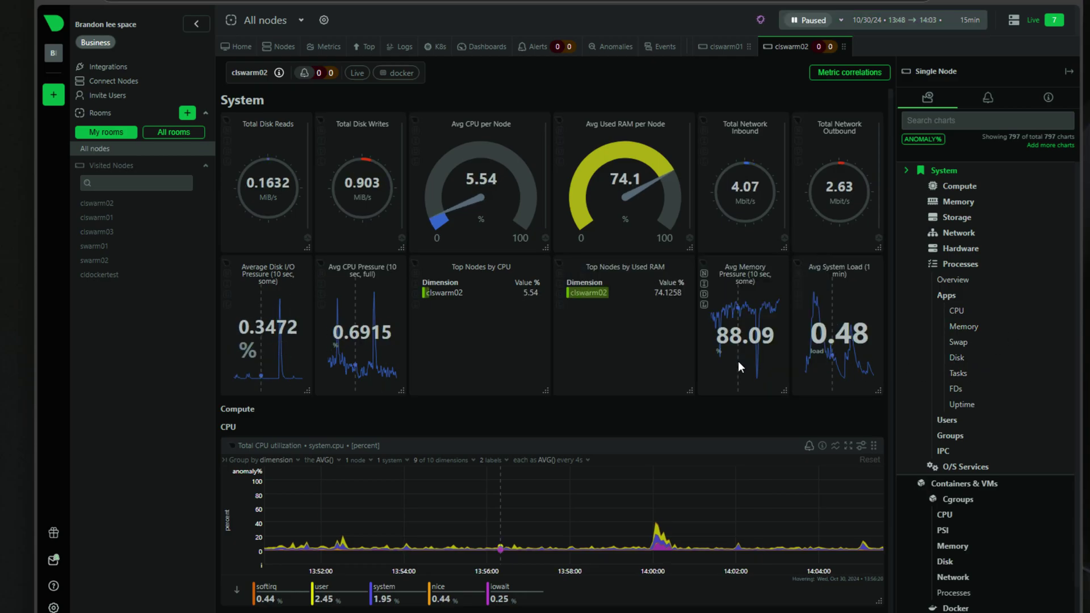
scroll(727, 372, down, 2)
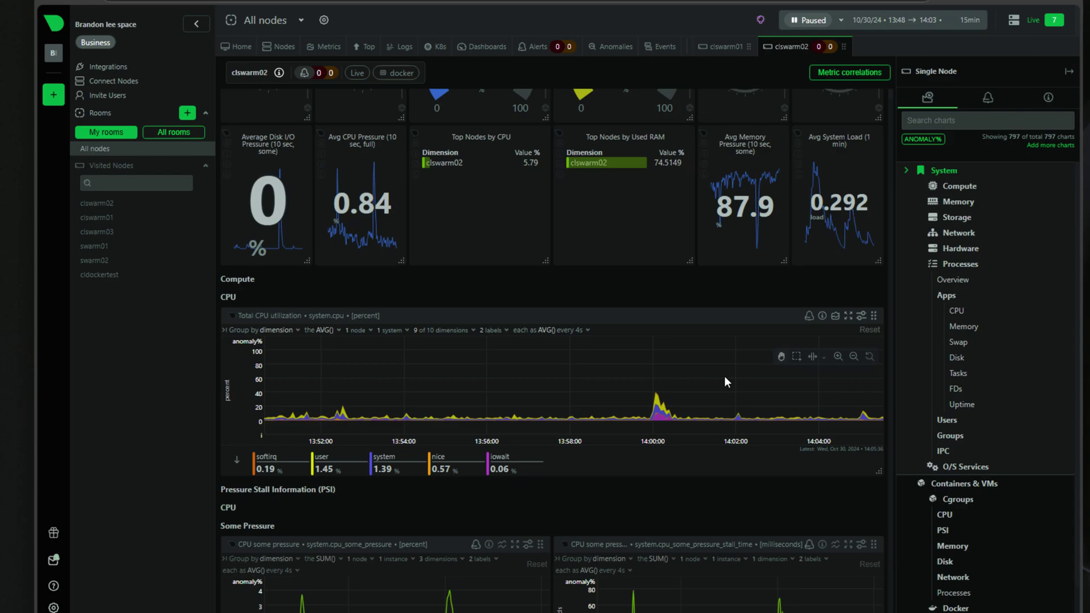
scroll(725, 376, down, 4)
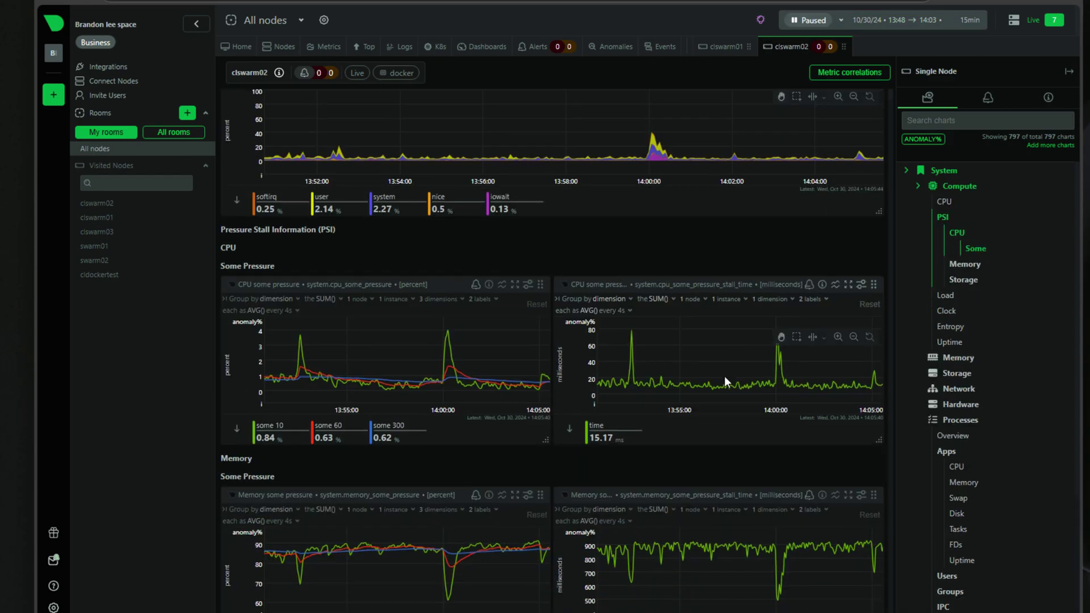
scroll(724, 376, down, 5)
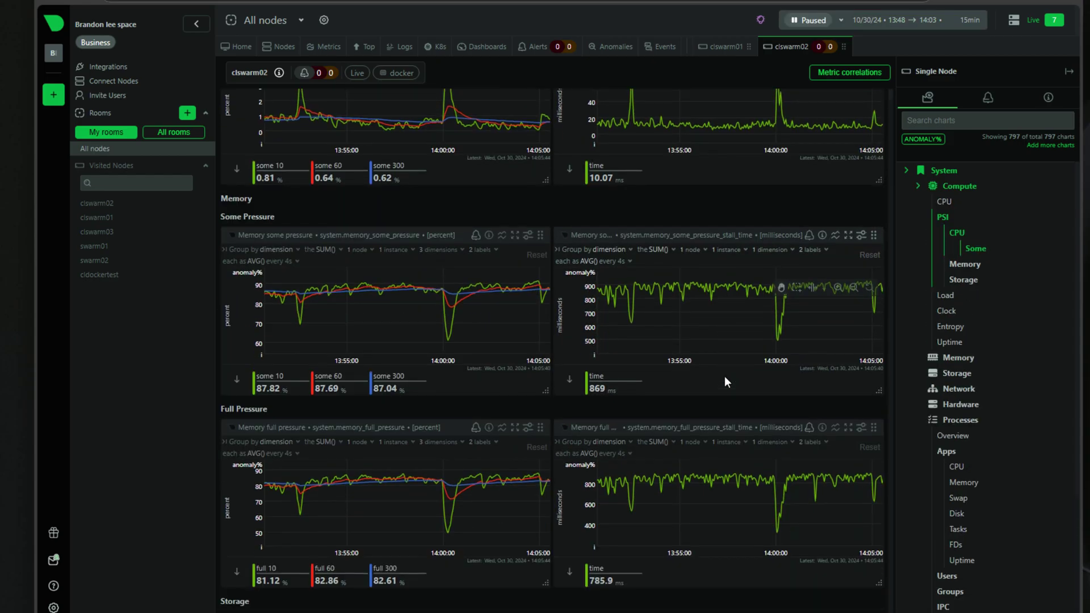
scroll(724, 375, down, 6)
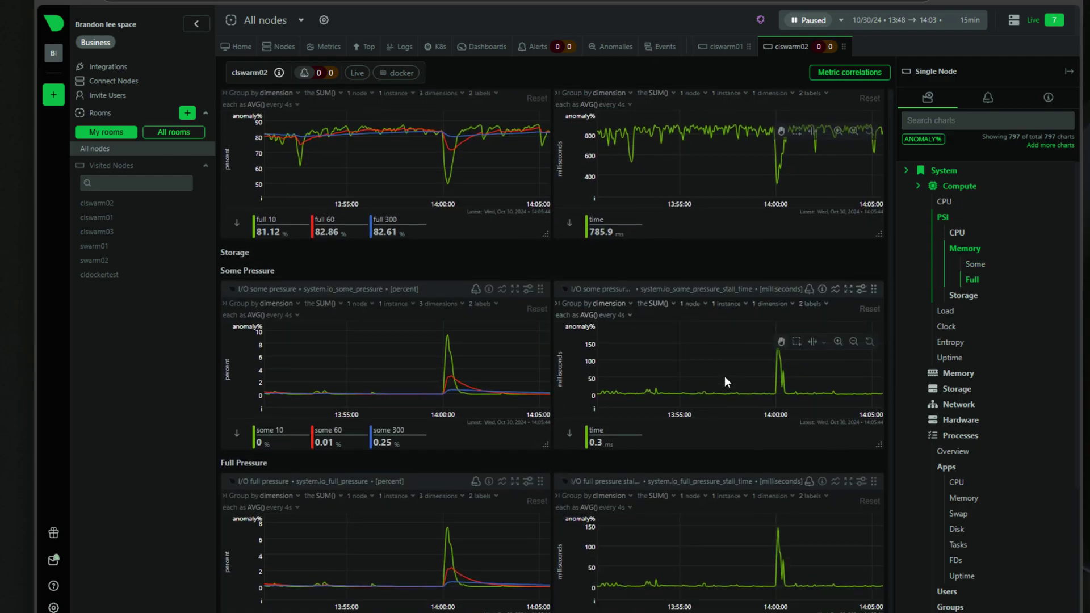
scroll(725, 376, down, 2)
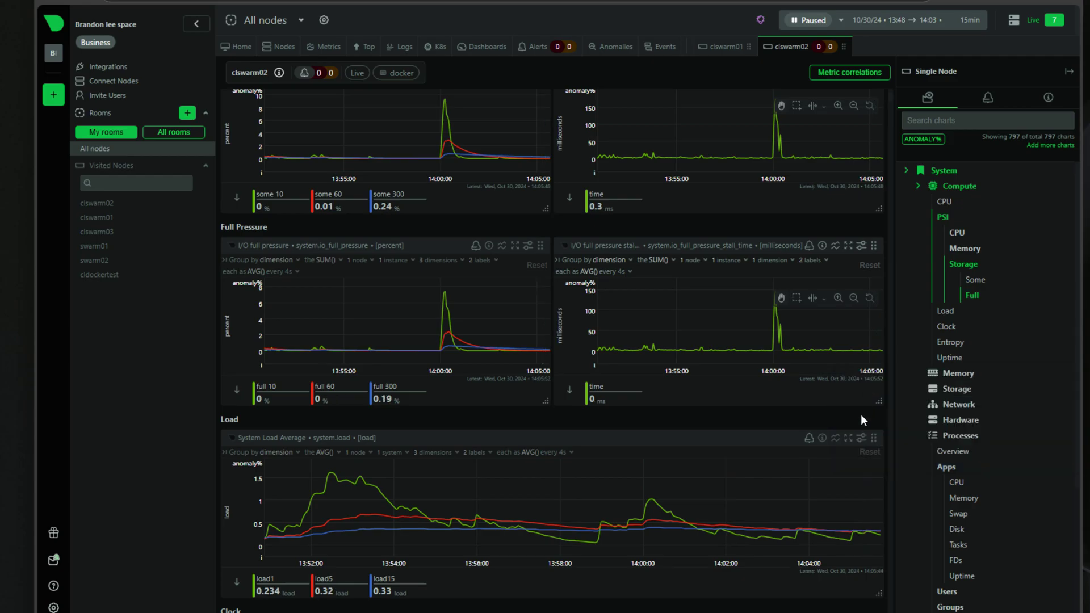
scroll(716, 390, down, 1)
scroll(717, 392, down, 7)
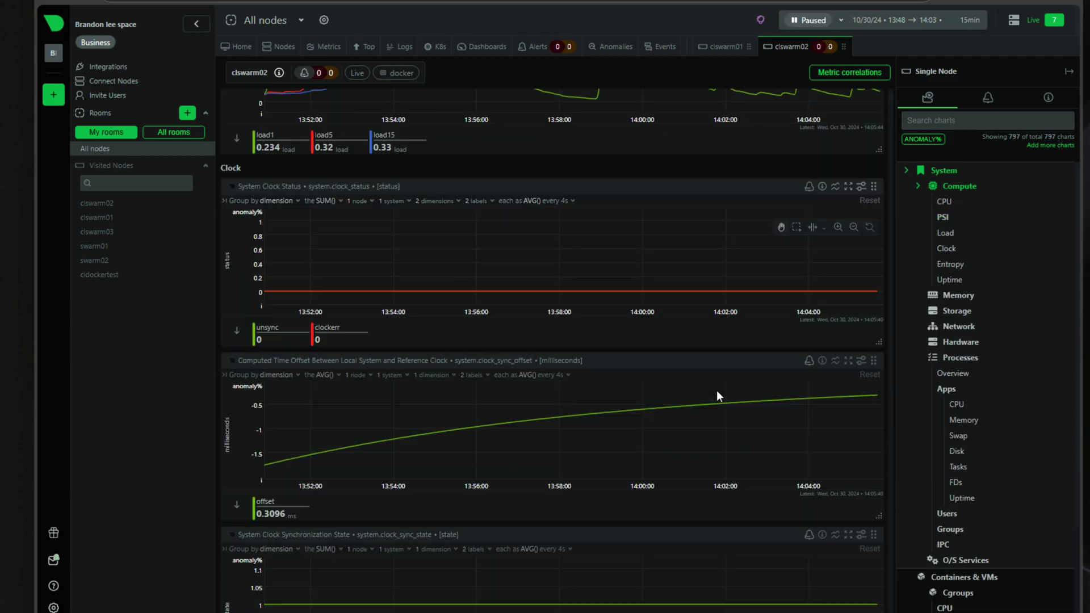
scroll(716, 390, down, 2)
scroll(1016, 385, down, 3)
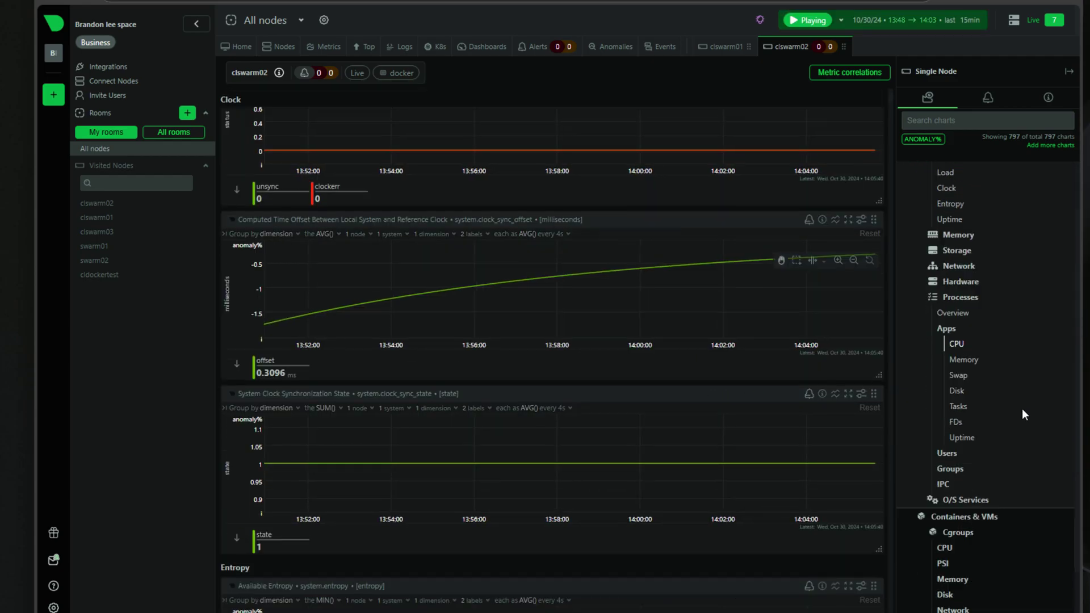
mouse_move(993, 415)
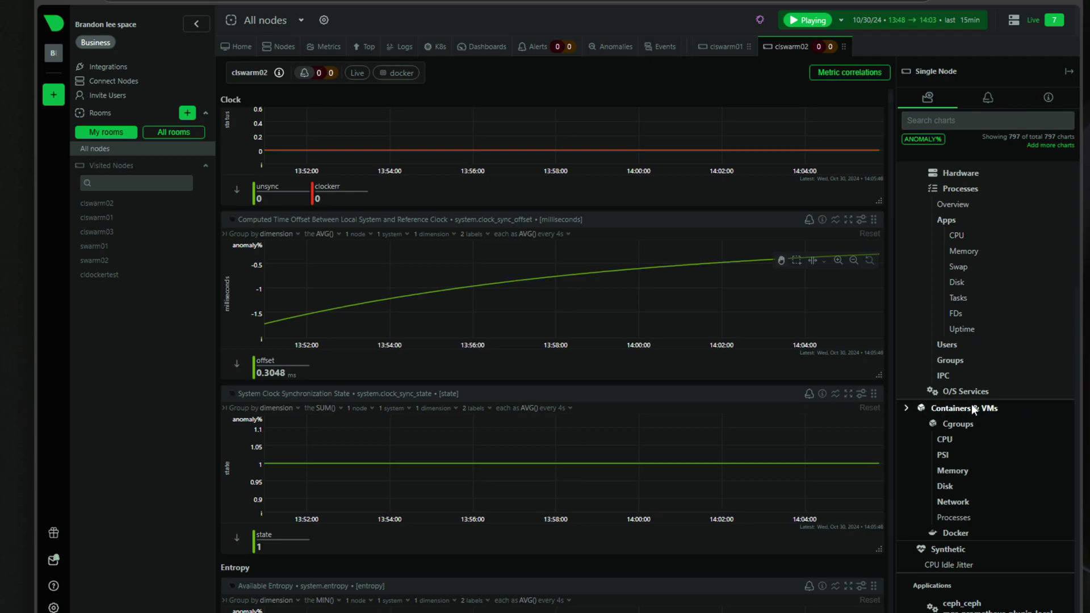
click(951, 405)
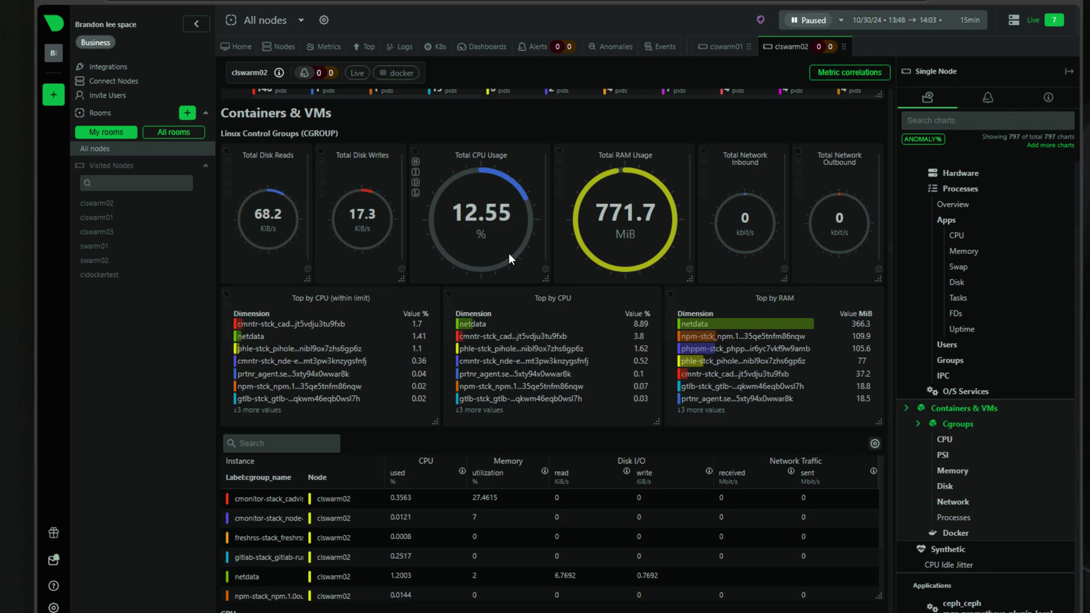
- Scroll down through clswarm02's container cgroup CPU, memory and disk charts
scroll(595, 254, down, 1)
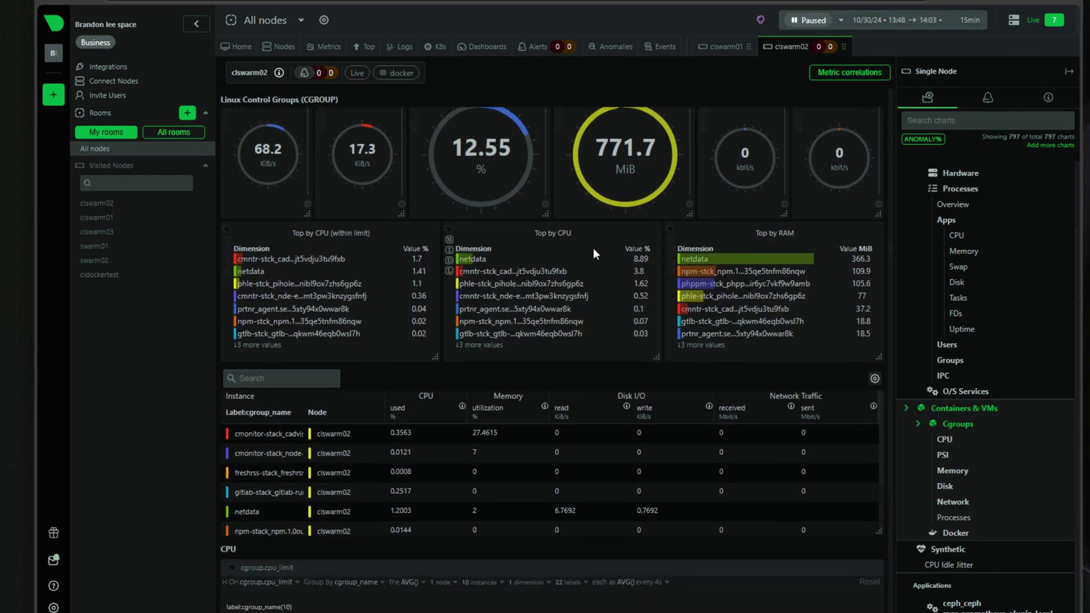
scroll(593, 250, down, 2)
scroll(594, 248, down, 6)
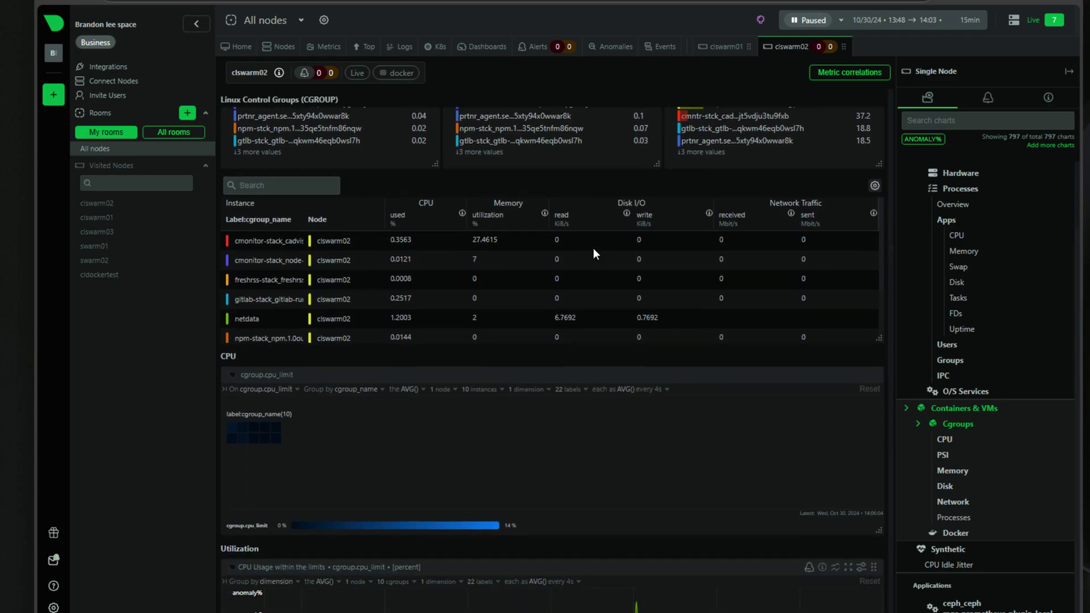
scroll(693, 484, down, 4)
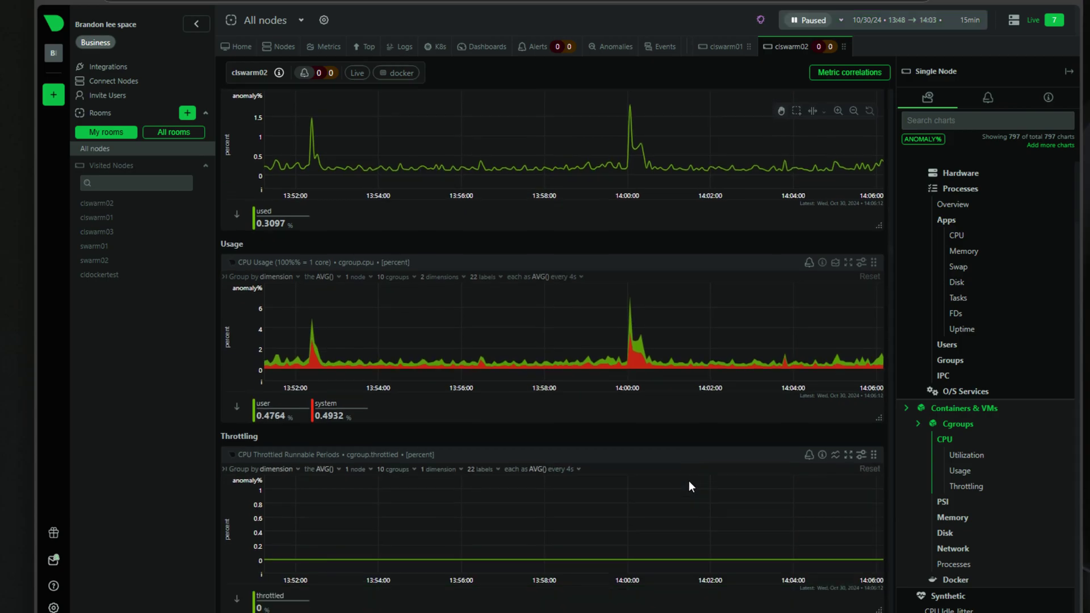
scroll(690, 482, down, 3)
scroll(690, 481, down, 3)
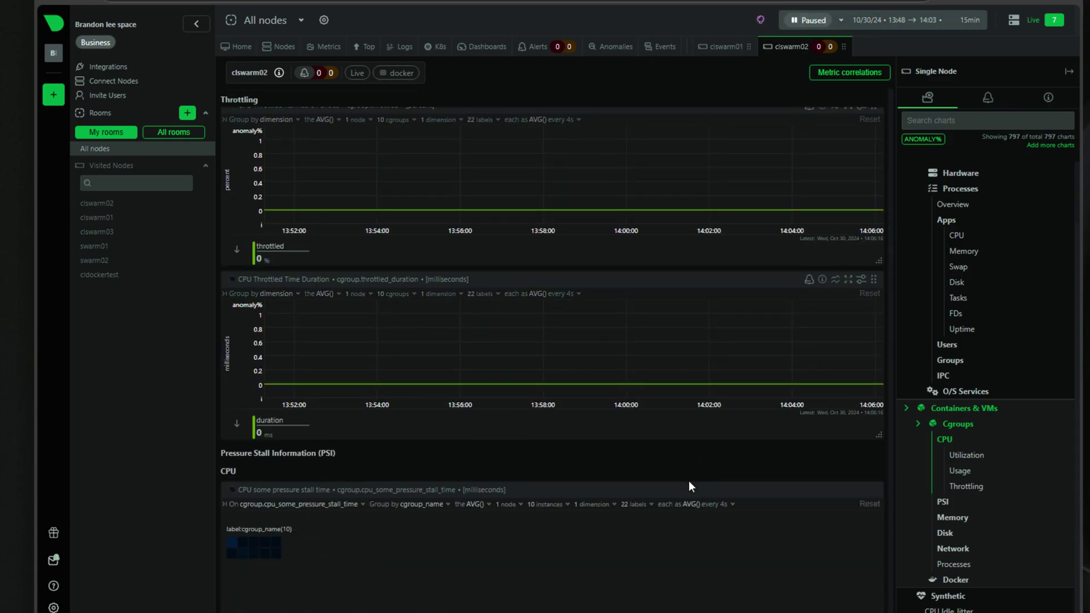
scroll(689, 483, down, 1)
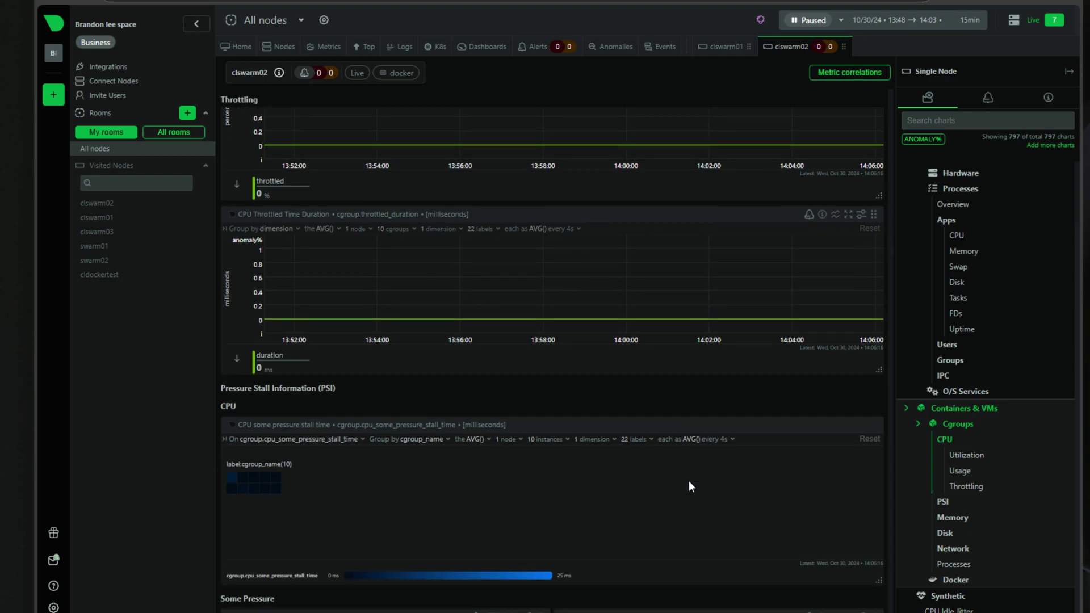
- Scroll back up, visit the Hardware section, then return to the System overview gauges
scroll(690, 486, up, 6)
scroll(689, 480, up, 9)
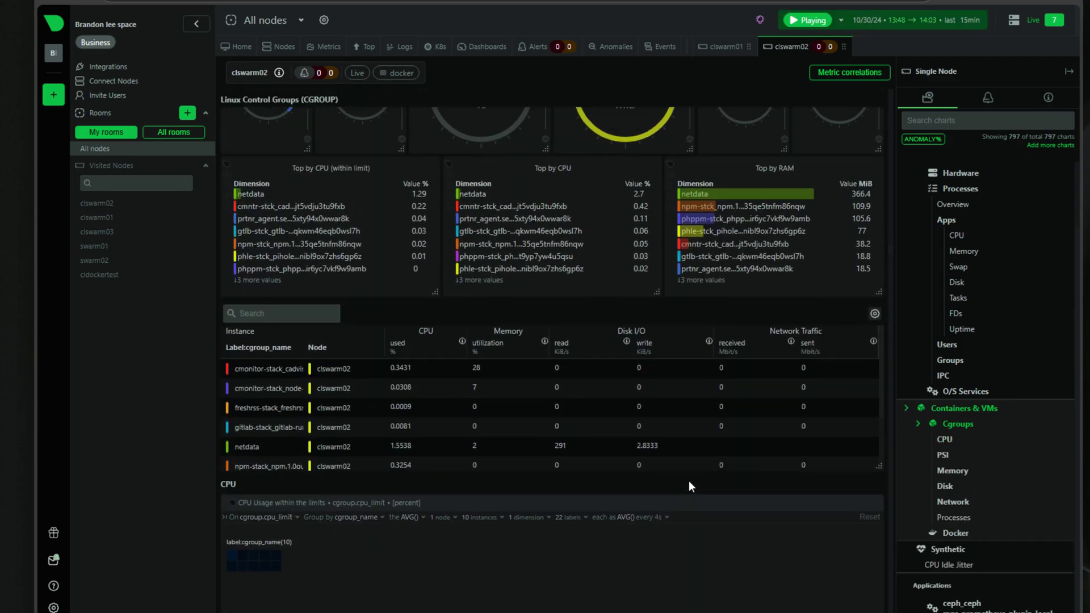
scroll(690, 480, up, 6)
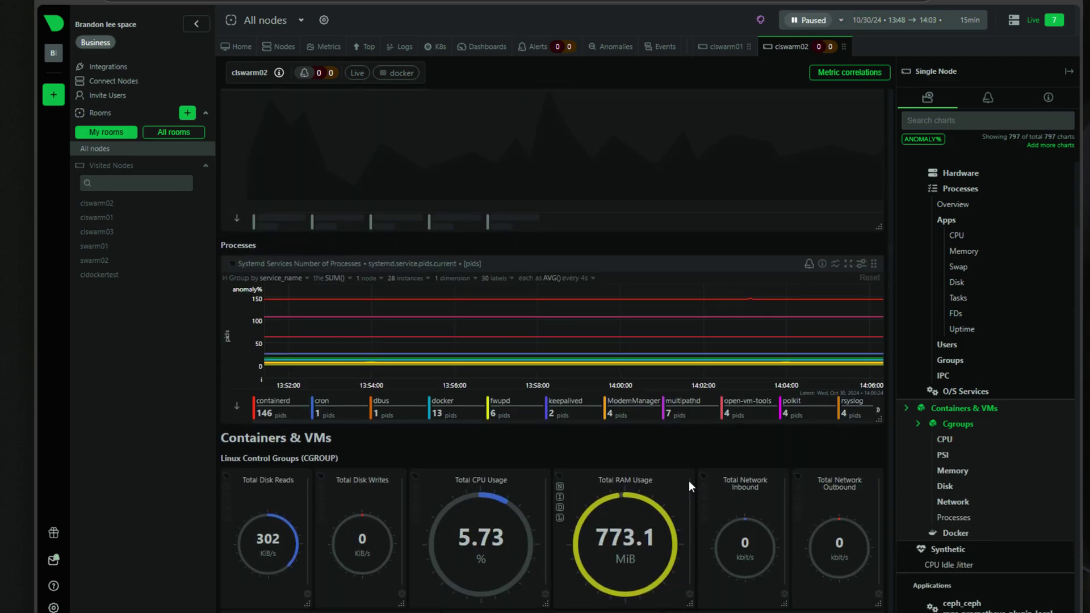
scroll(690, 480, up, 15)
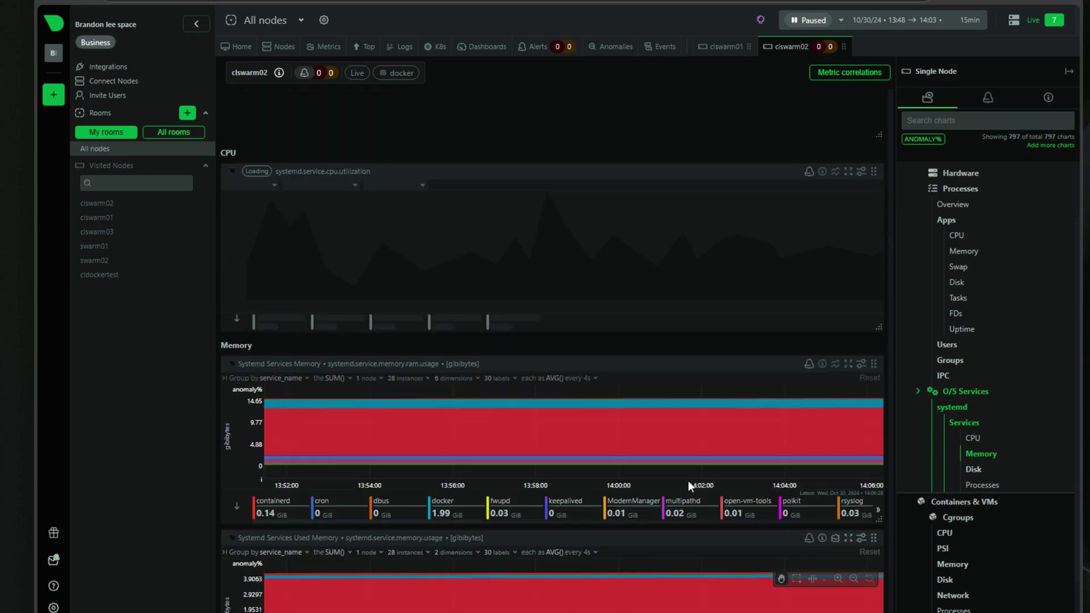
scroll(687, 482, up, 15)
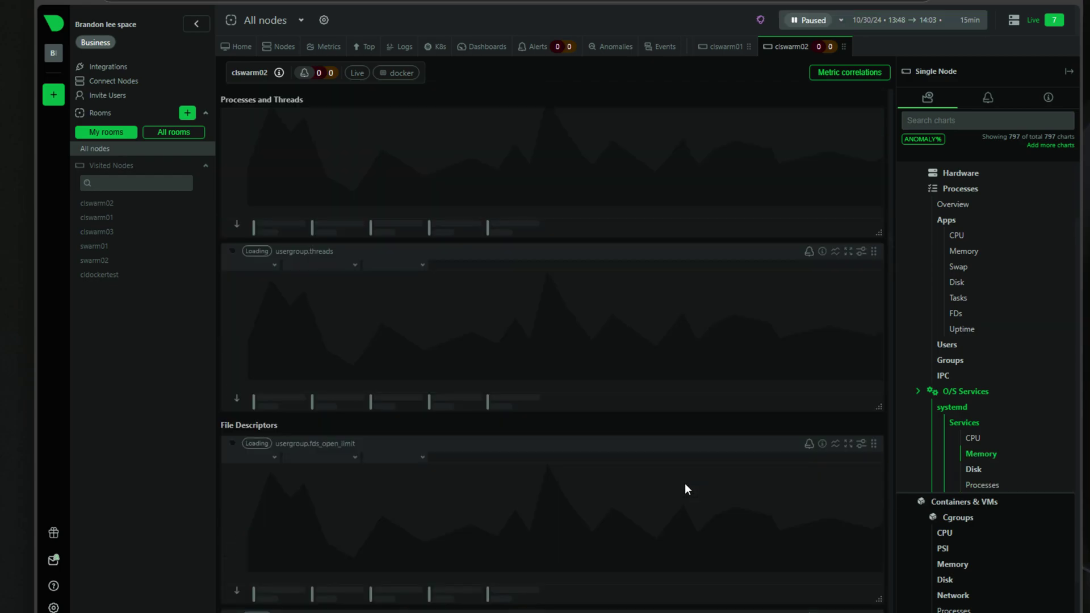
scroll(685, 485, up, 15)
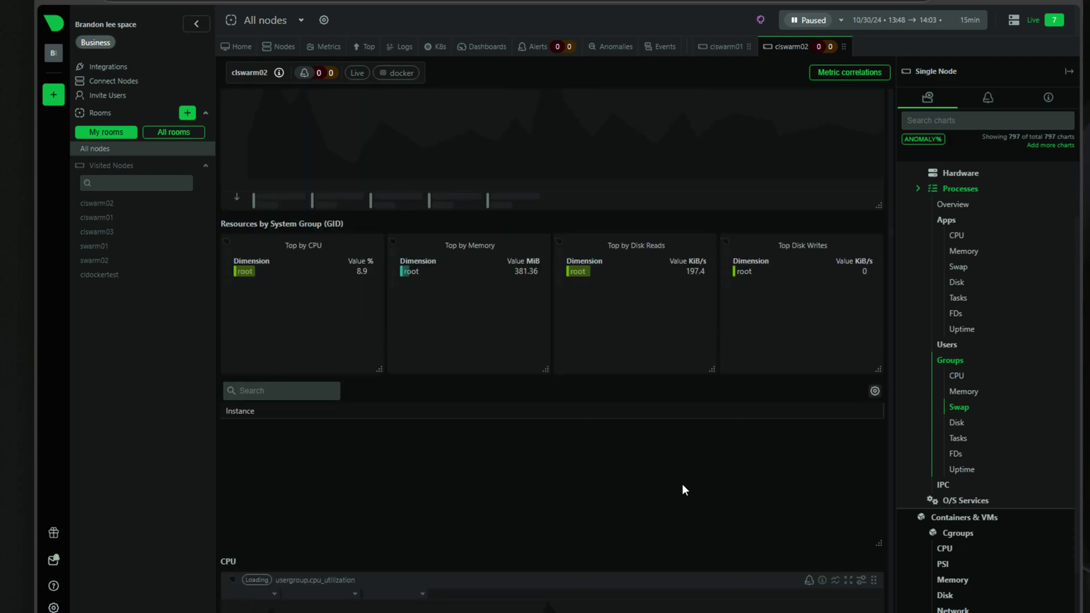
scroll(682, 486, up, 15)
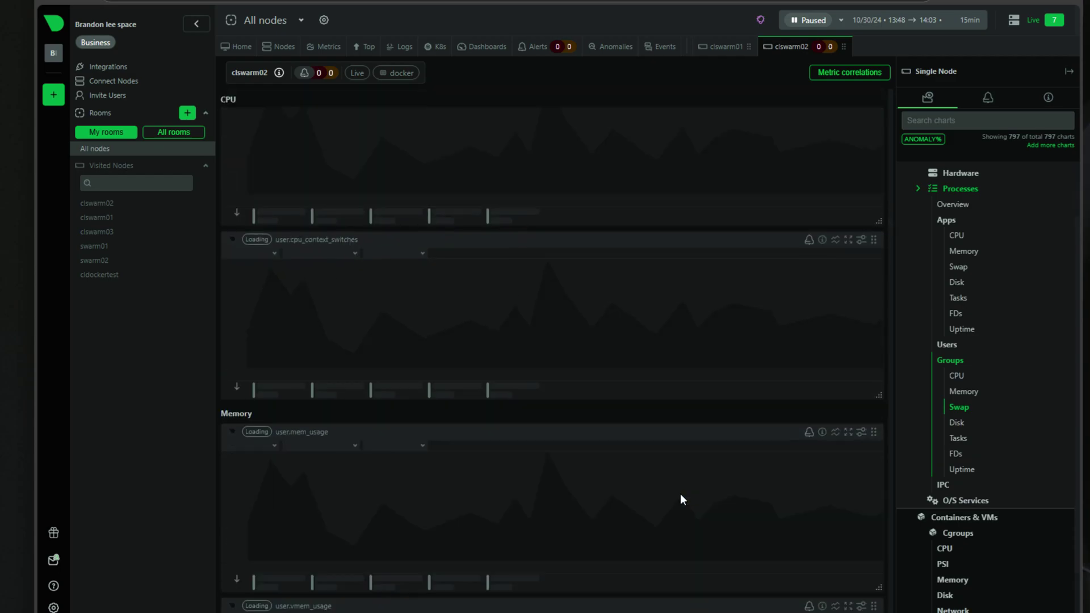
scroll(681, 495, up, 10)
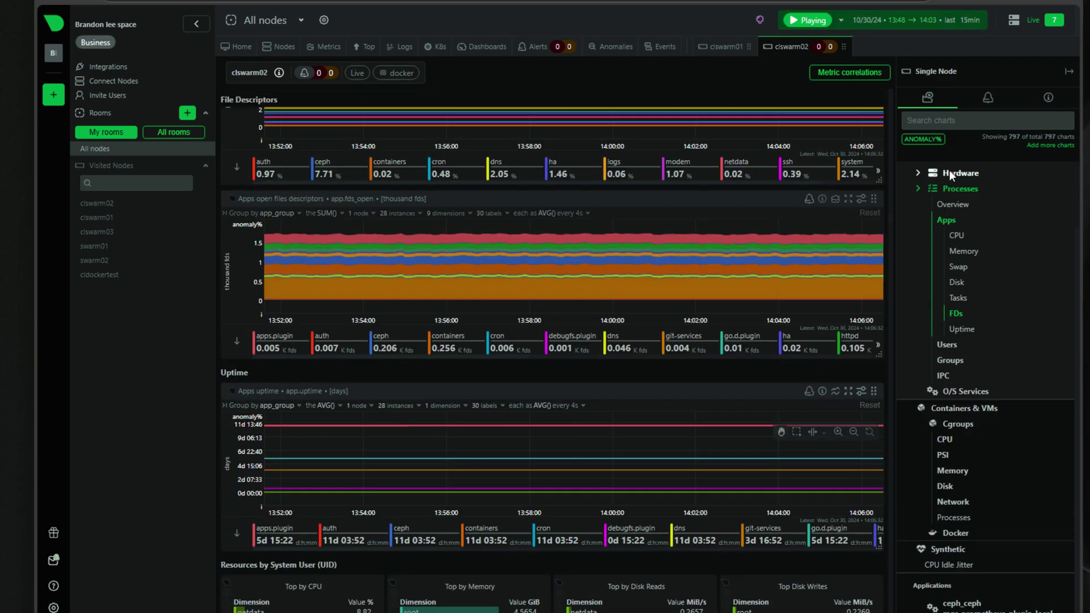
click(949, 169)
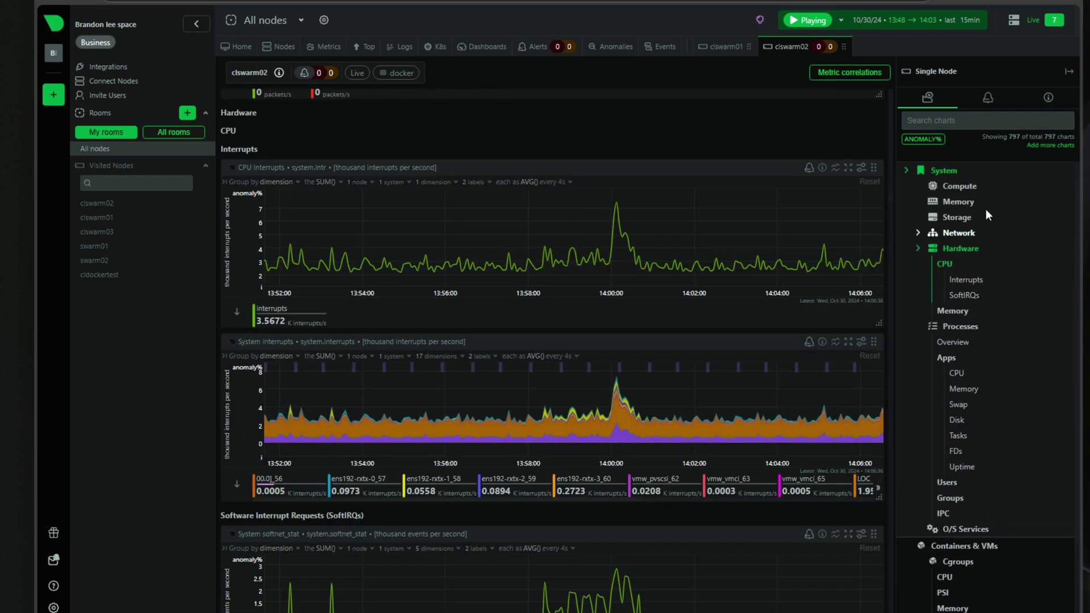
click(953, 171)
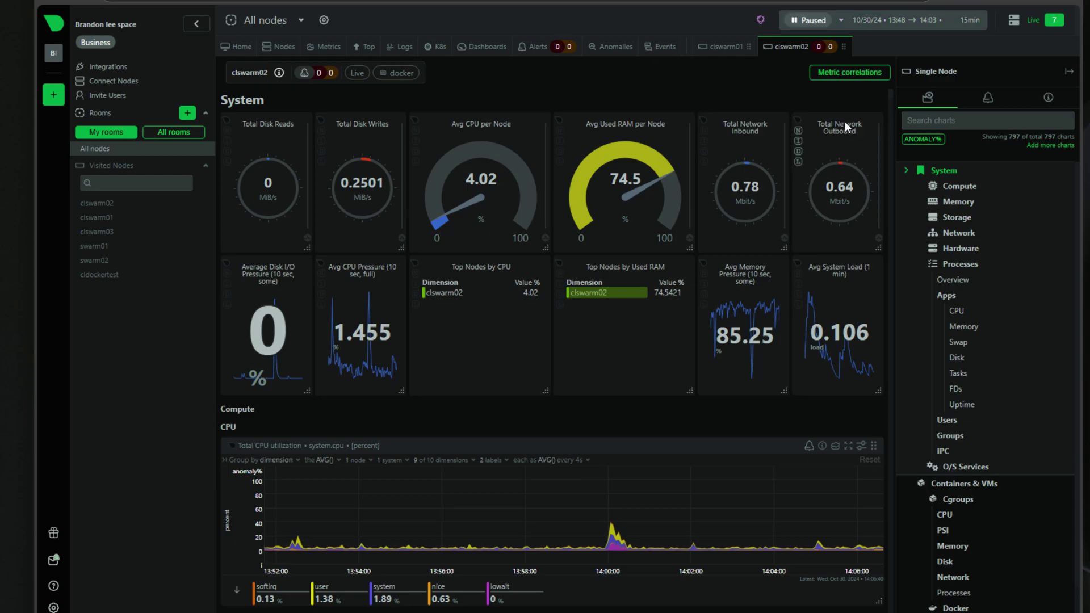
- Browse the Running (58) alerts table on the Alerts page, then return to the Nodes overview
click(539, 47)
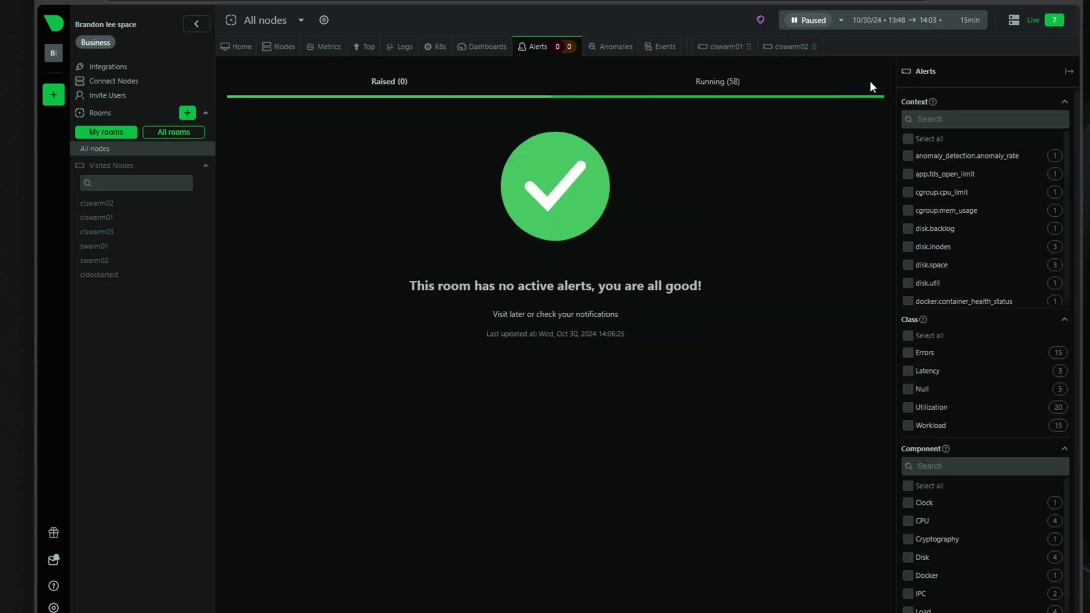
click(869, 80)
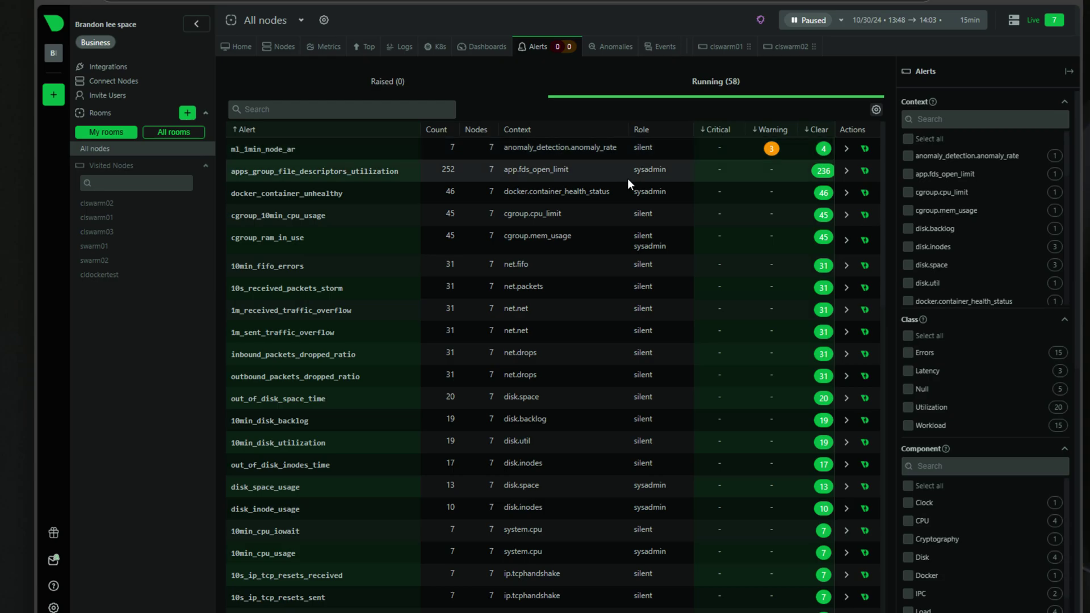
scroll(628, 178, down, 4)
scroll(616, 192, down, 15)
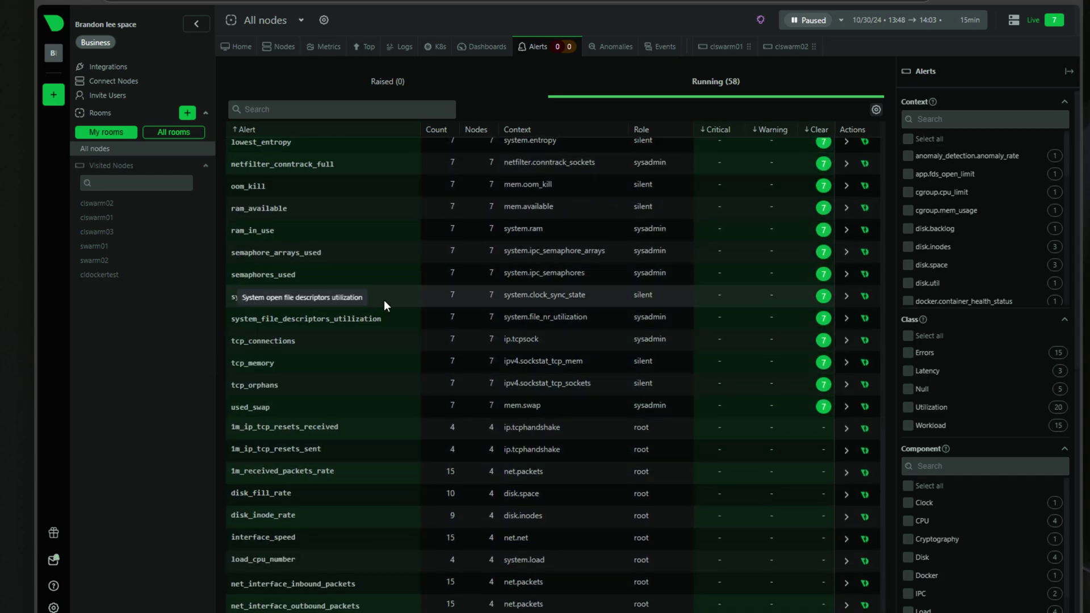
scroll(384, 300, up, 3)
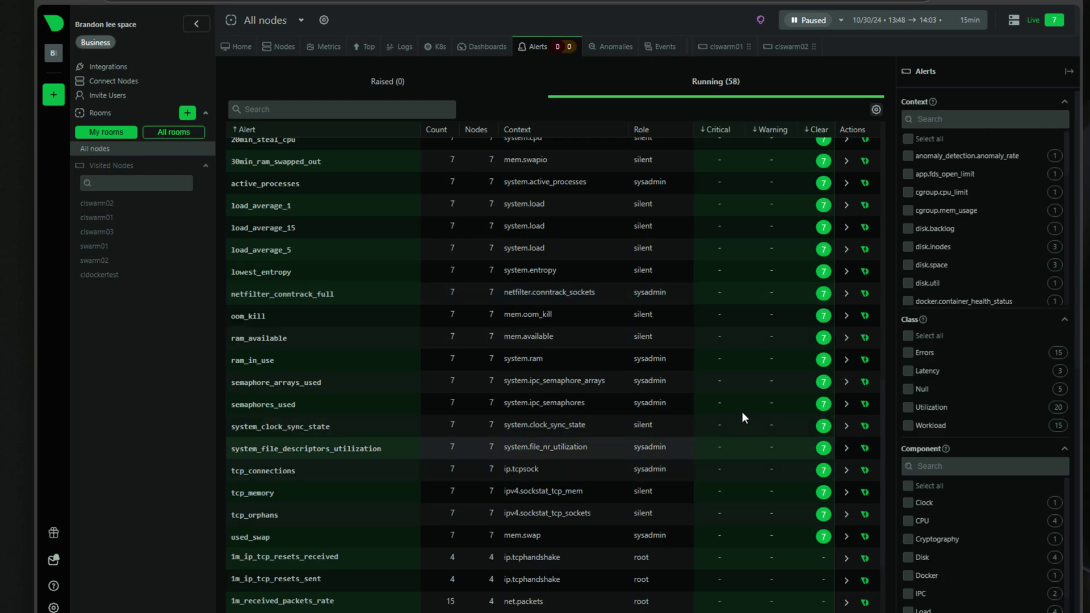
scroll(372, 356, up, 6)
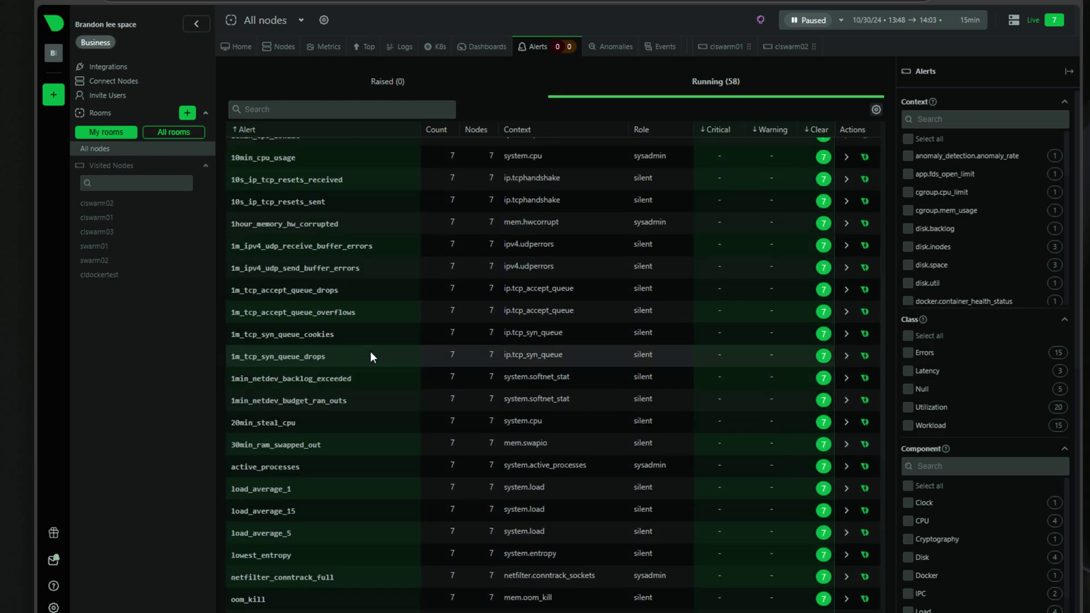
scroll(370, 353, up, 8)
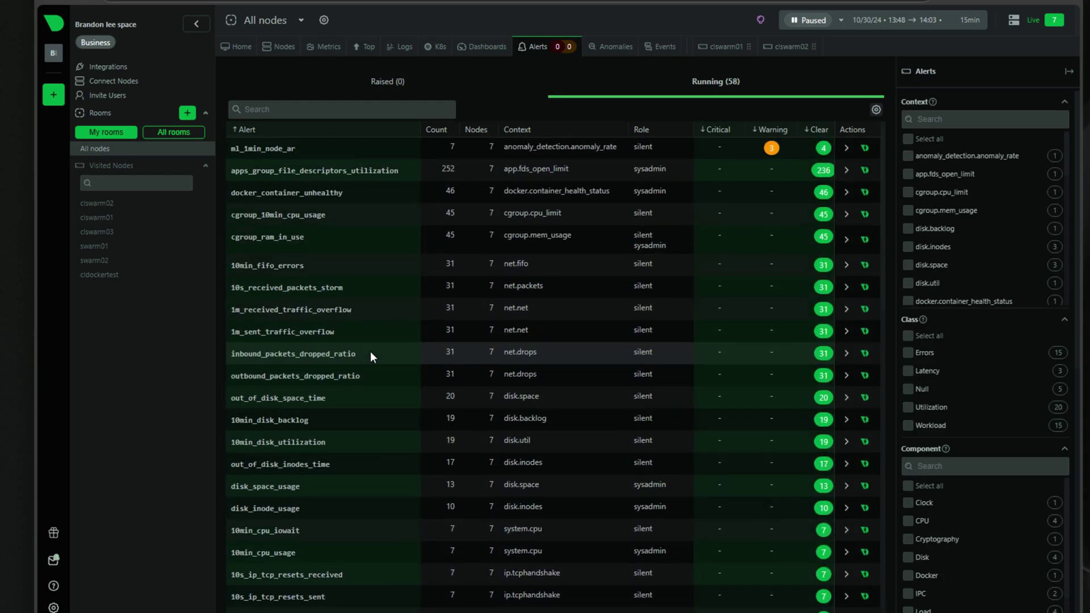
click(282, 47)
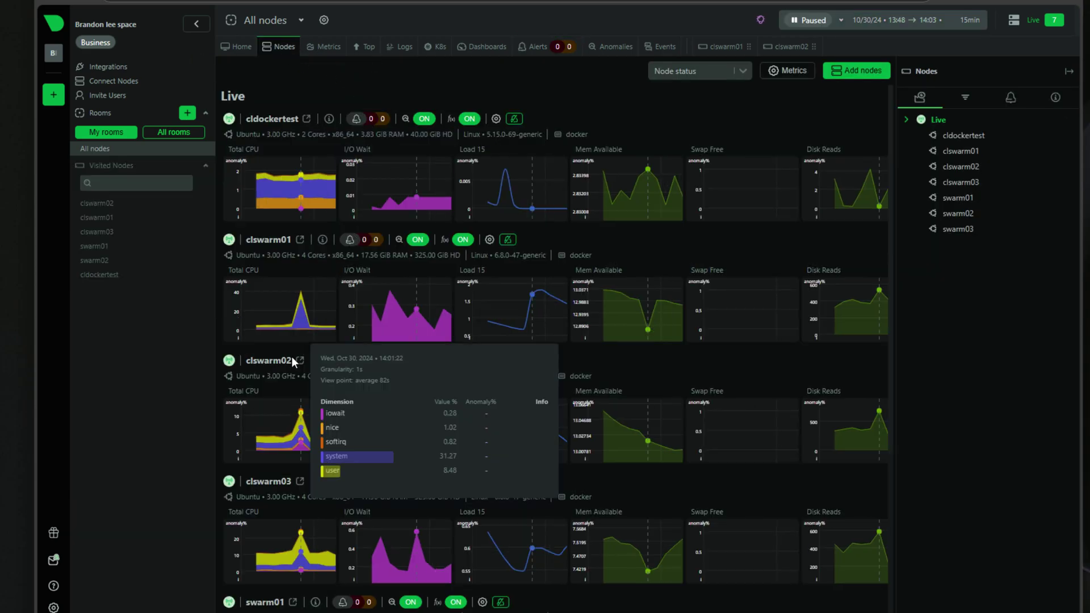
- Open clswarm02's node configuration on its Health alert rules tab
click(285, 362)
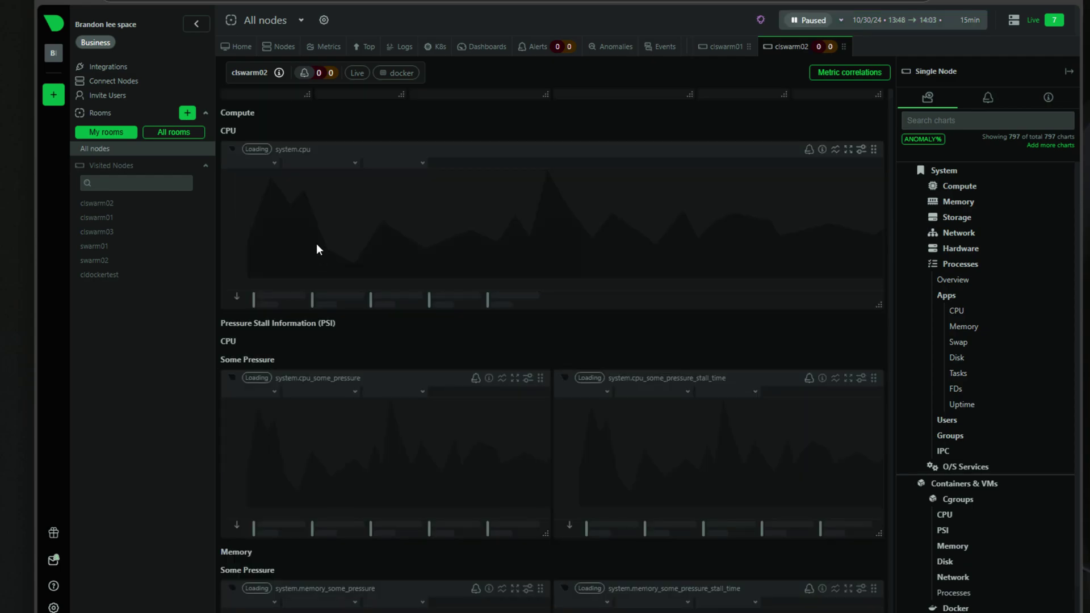
click(281, 45)
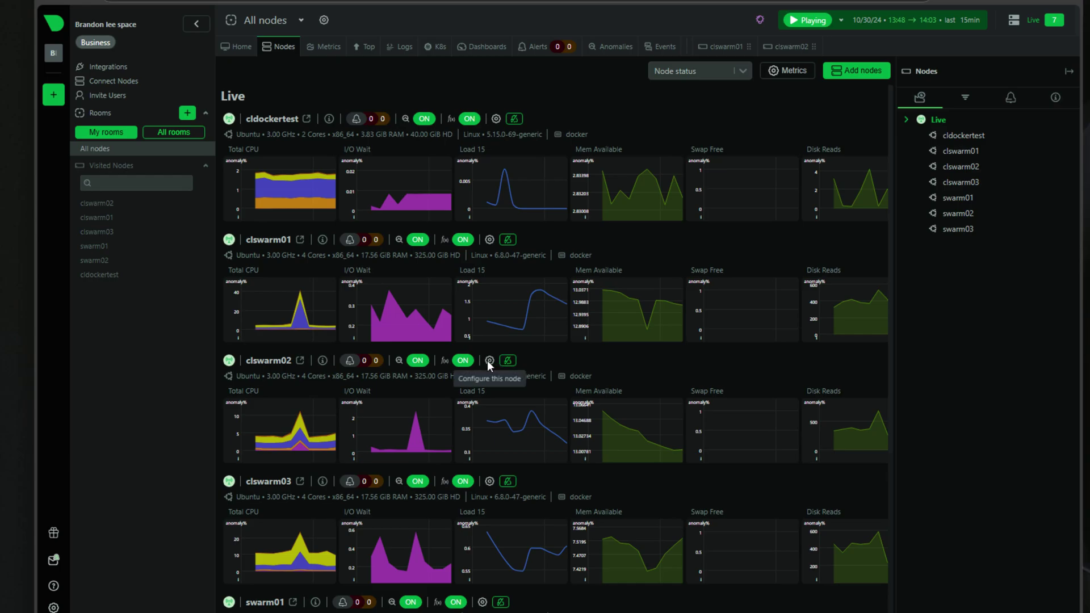
click(488, 360)
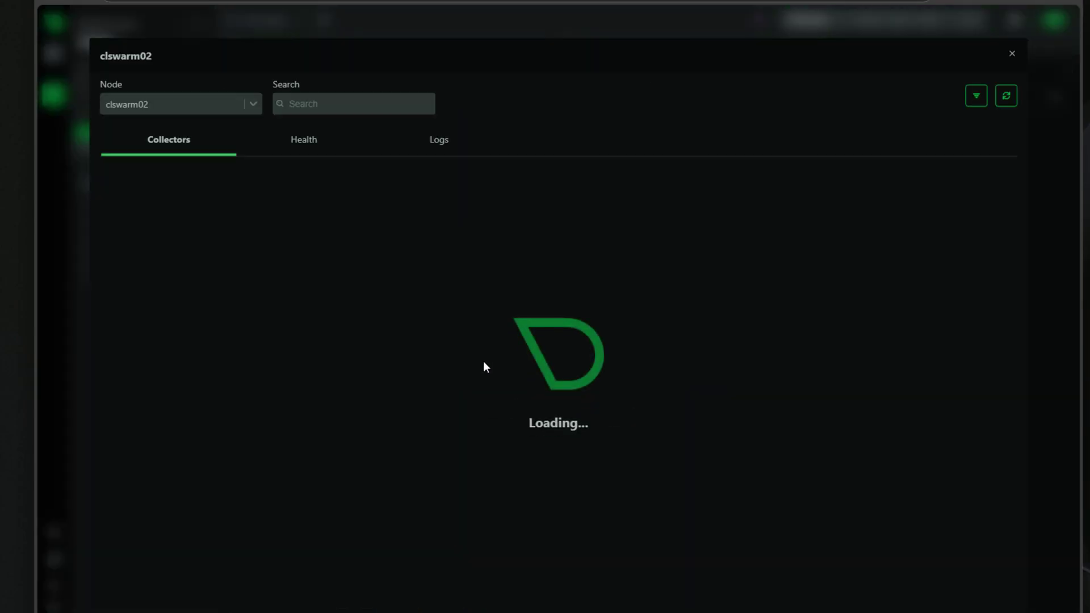
click(298, 144)
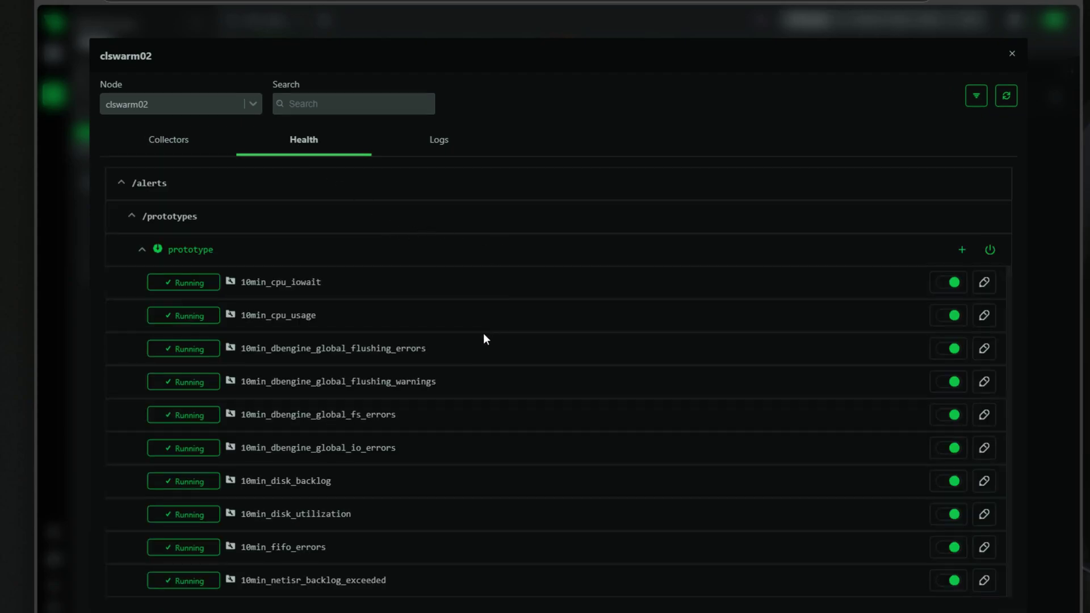
- Filter clswarm02's health rules by 'cgroup', leaving four cgroup alert prototypes
scroll(614, 359, down, 7)
scroll(614, 360, down, 15)
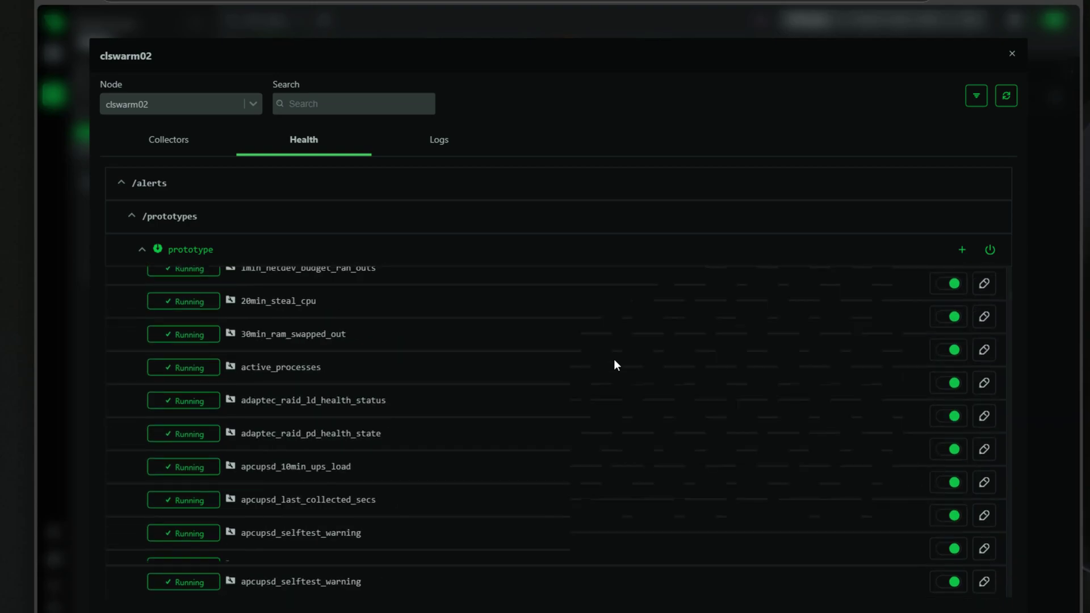
scroll(615, 361, down, 15)
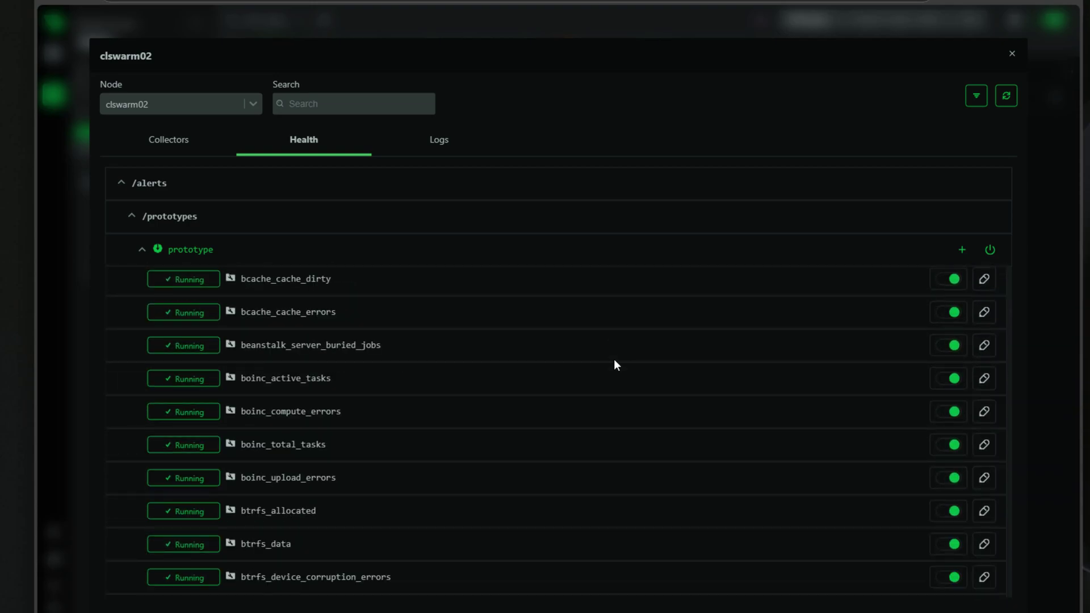
scroll(615, 359, up, 20)
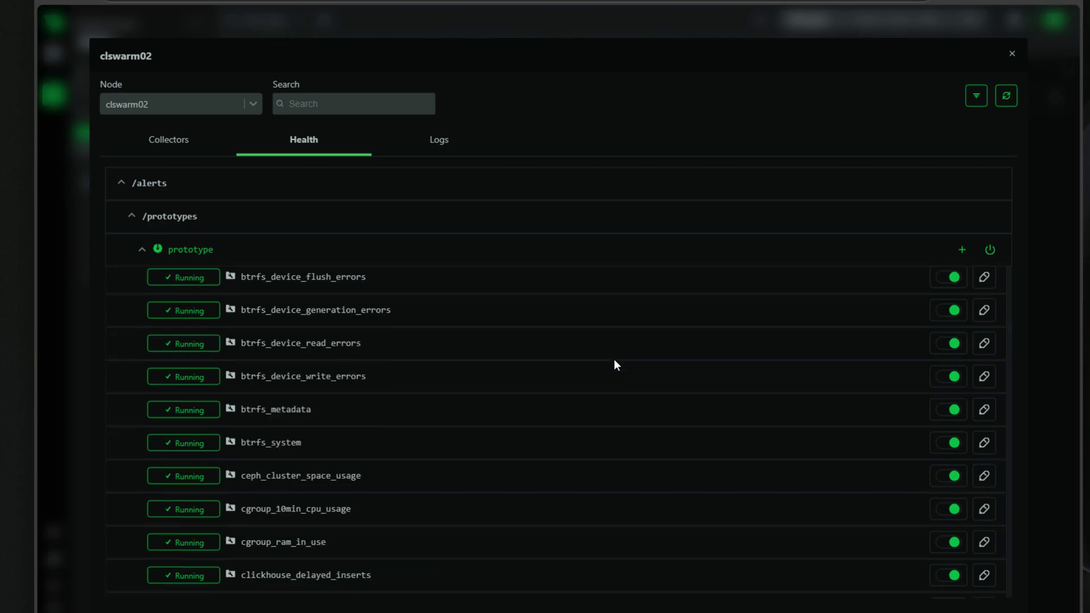
scroll(612, 356, up, 10)
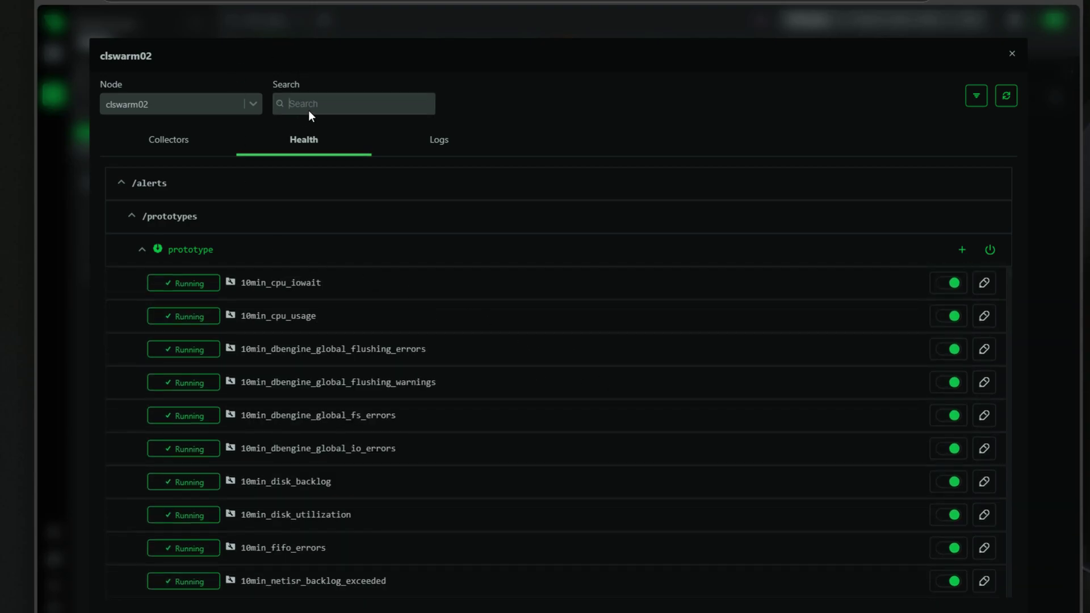
text(cgroup)
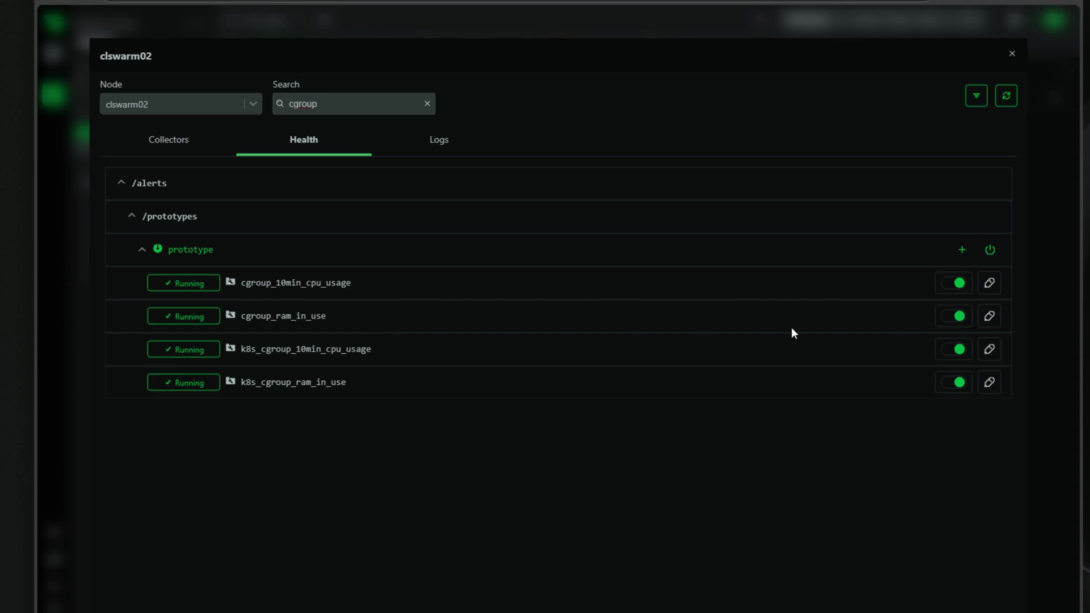
- Open clswarm02's cgroup_ram_in_use rule and review its thresholds and 'silent' action with 900-second down delay
click(990, 316)
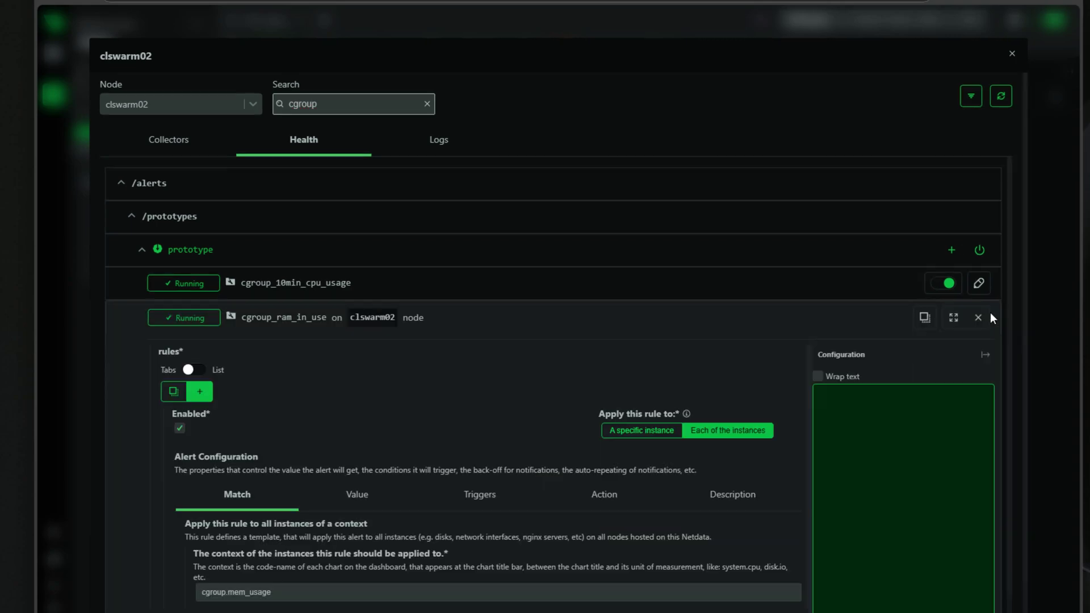
click(990, 315)
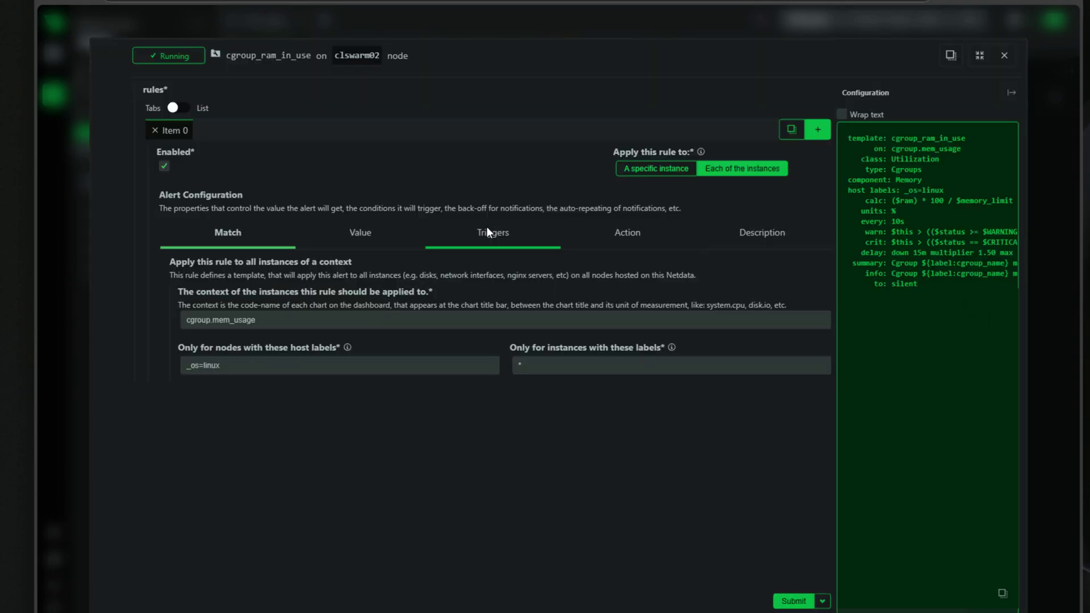
click(487, 231)
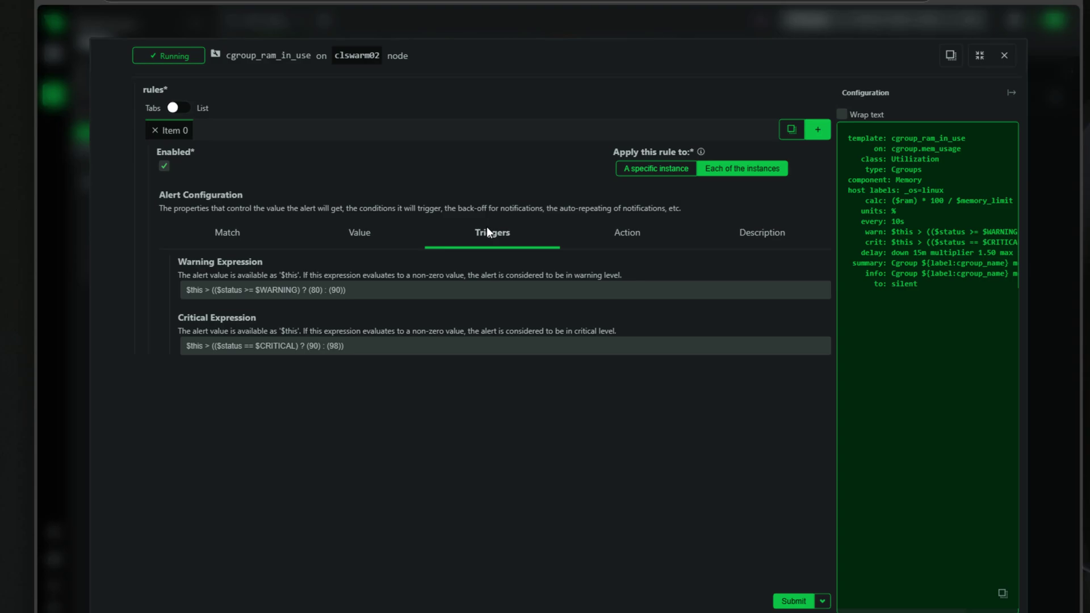
click(633, 237)
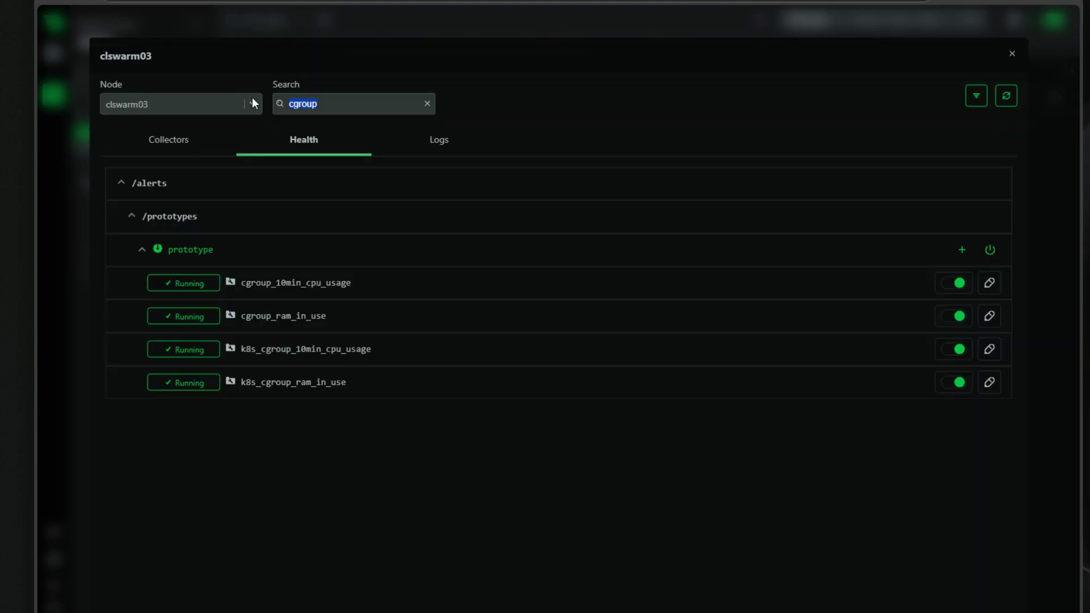
- Find clswarm03's ping_host_reachable rule, check its action sends to sysadmin, then close the editor
text(ping)
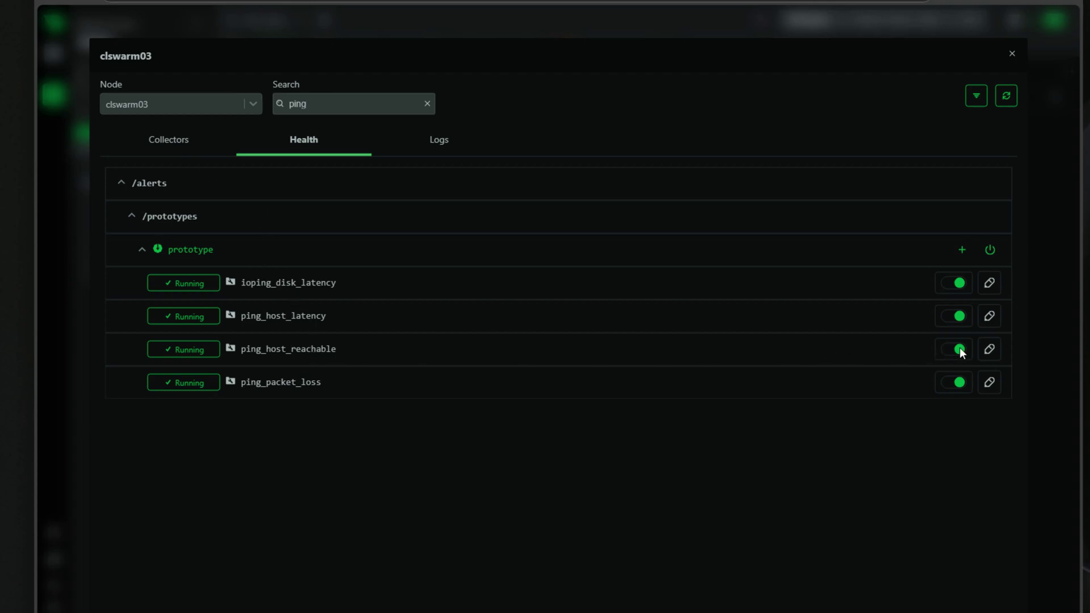
click(995, 349)
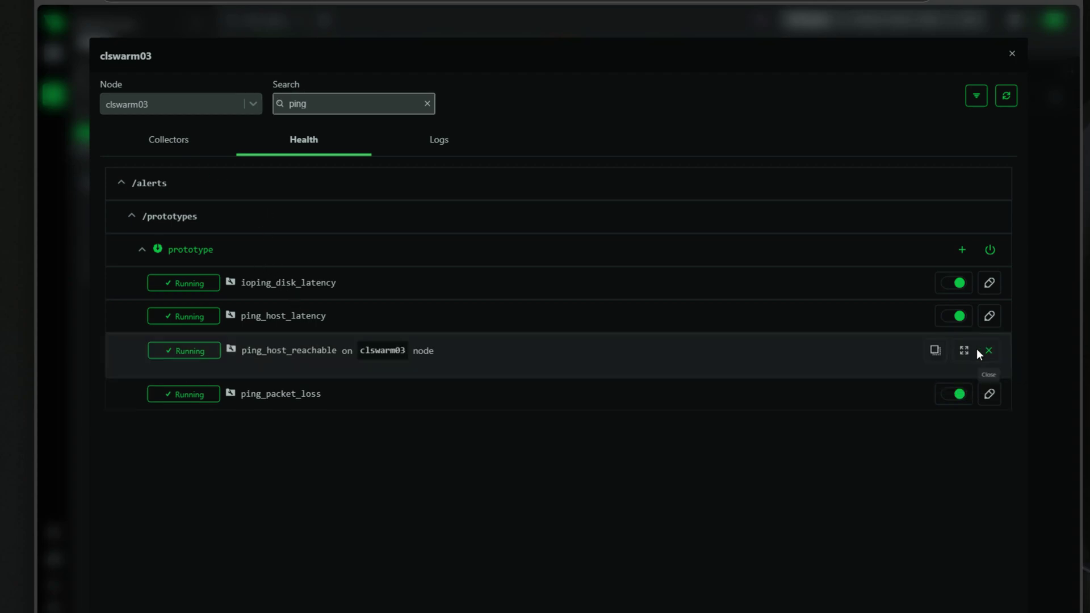
click(626, 235)
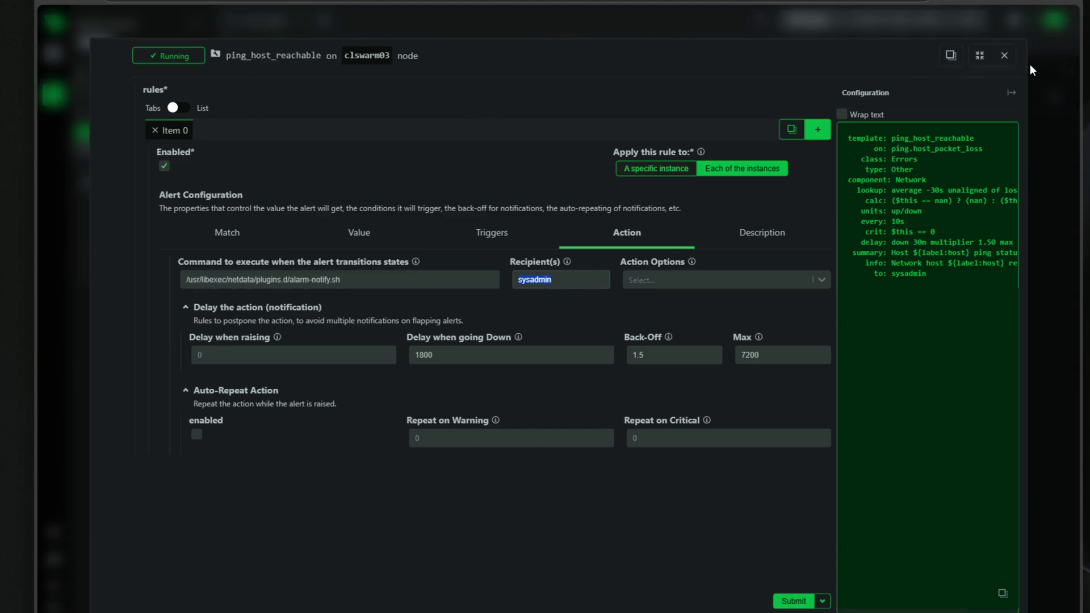
click(1003, 58)
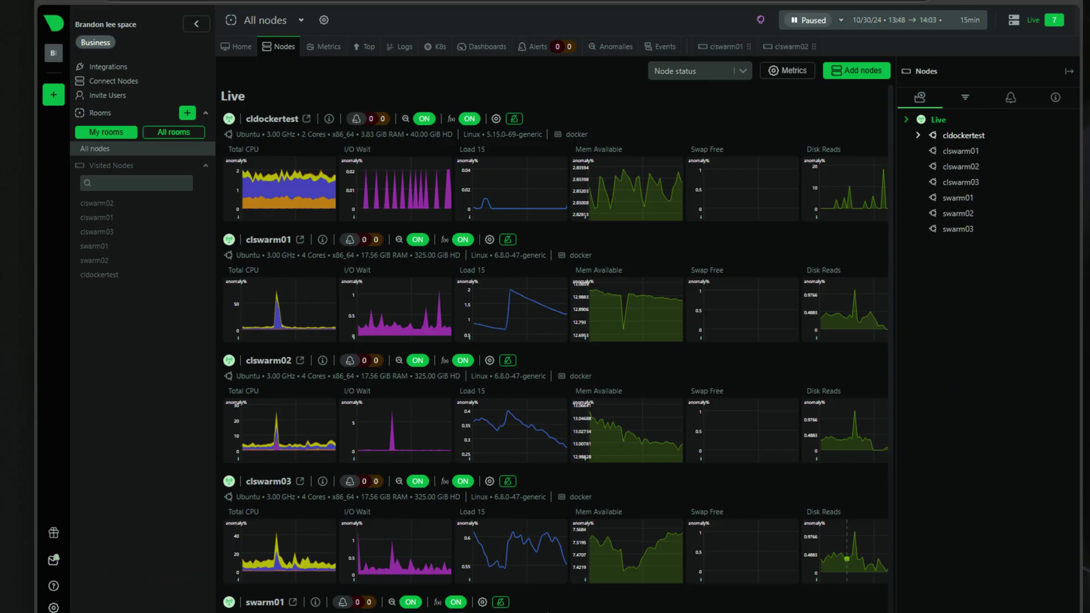
- Show the Docker installation instructions in the Add Nodes panel for the All nodes room
click(865, 72)
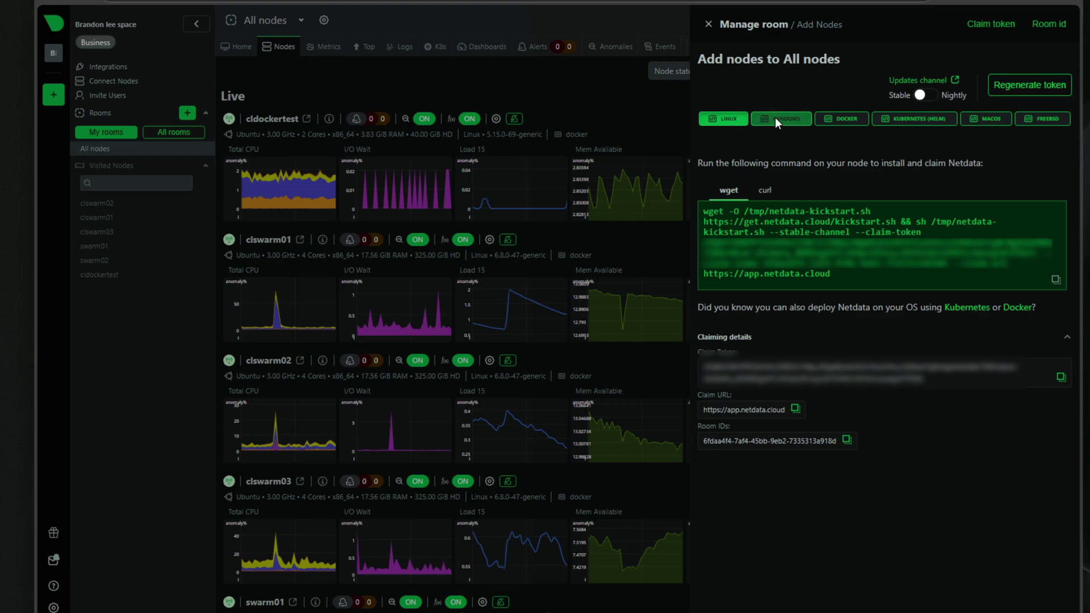
click(852, 121)
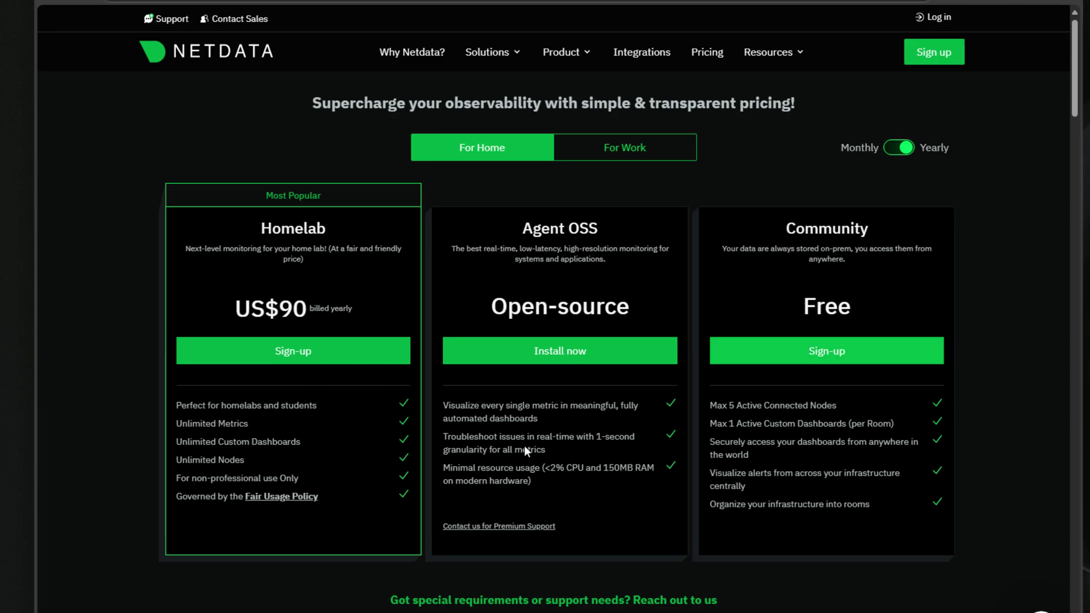
scroll(347, 455, down, 1)
scroll(347, 456, down, 1)
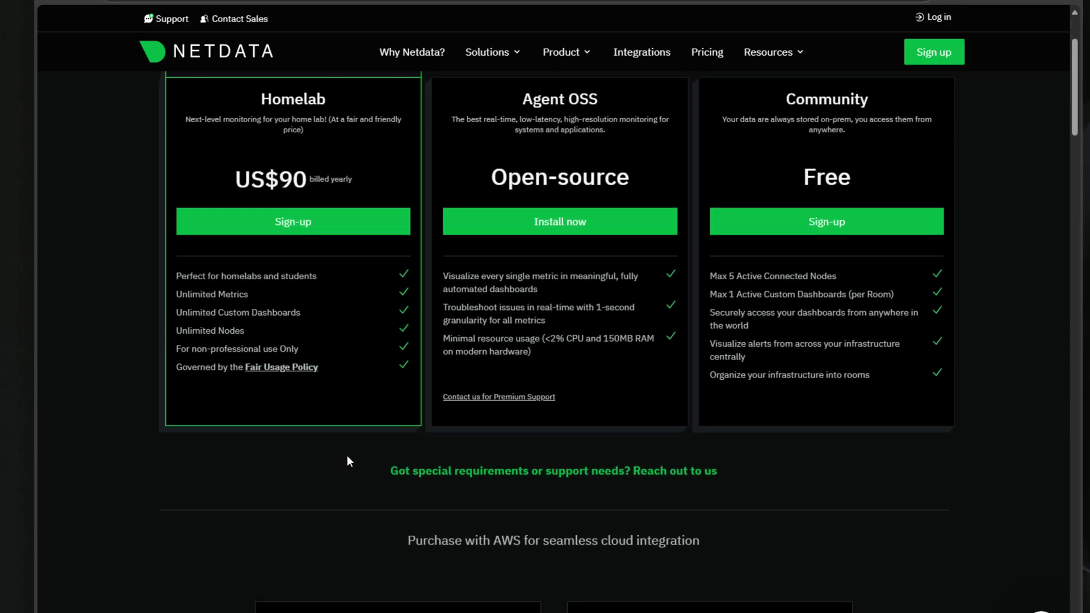
scroll(347, 457, down, 4)
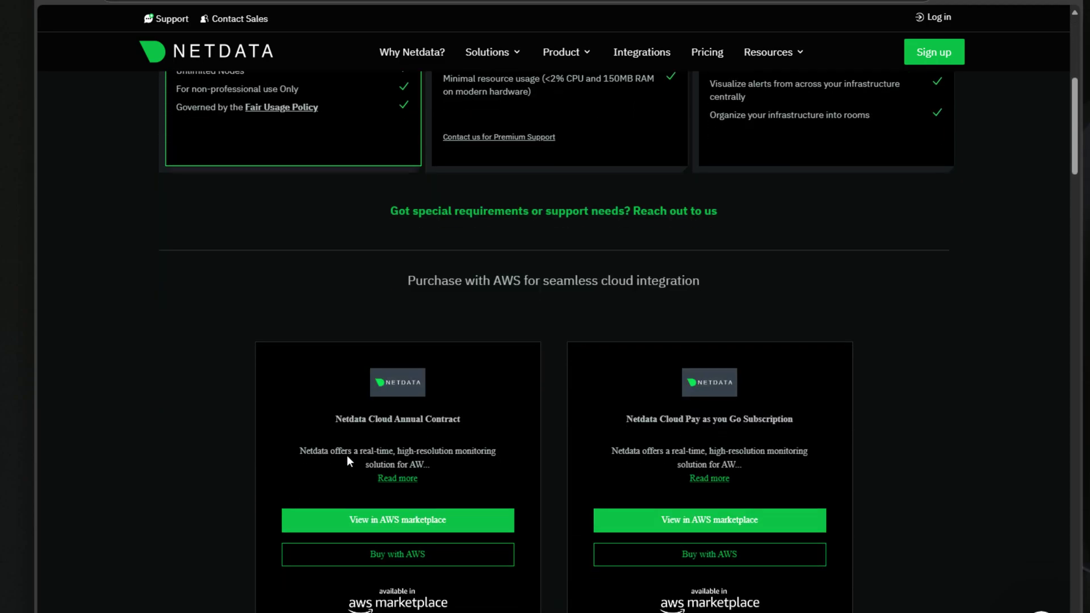
scroll(346, 456, up, 5)
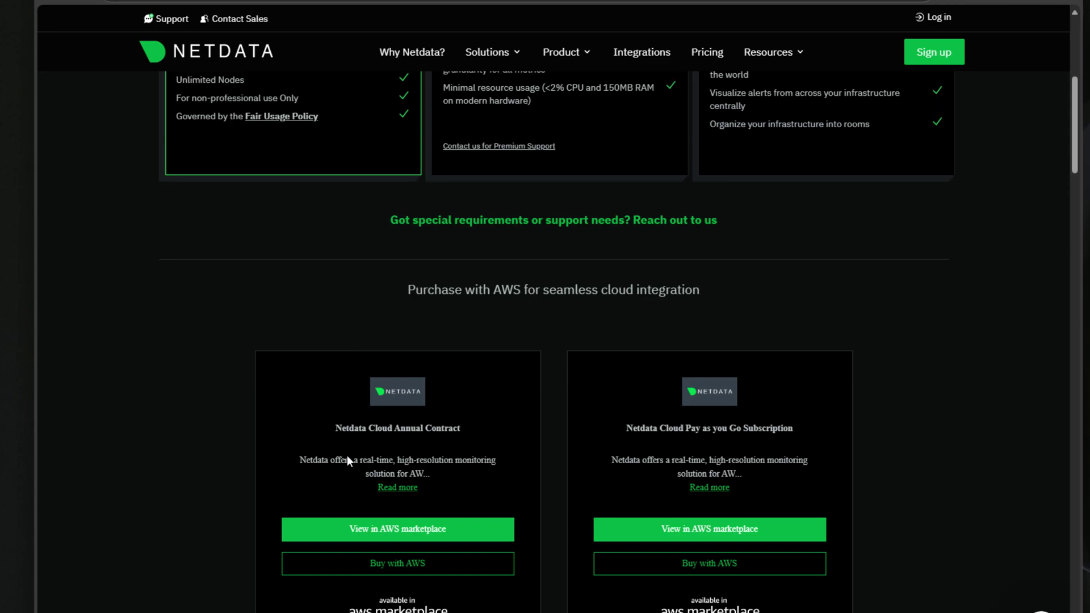
scroll(346, 456, up, 1)
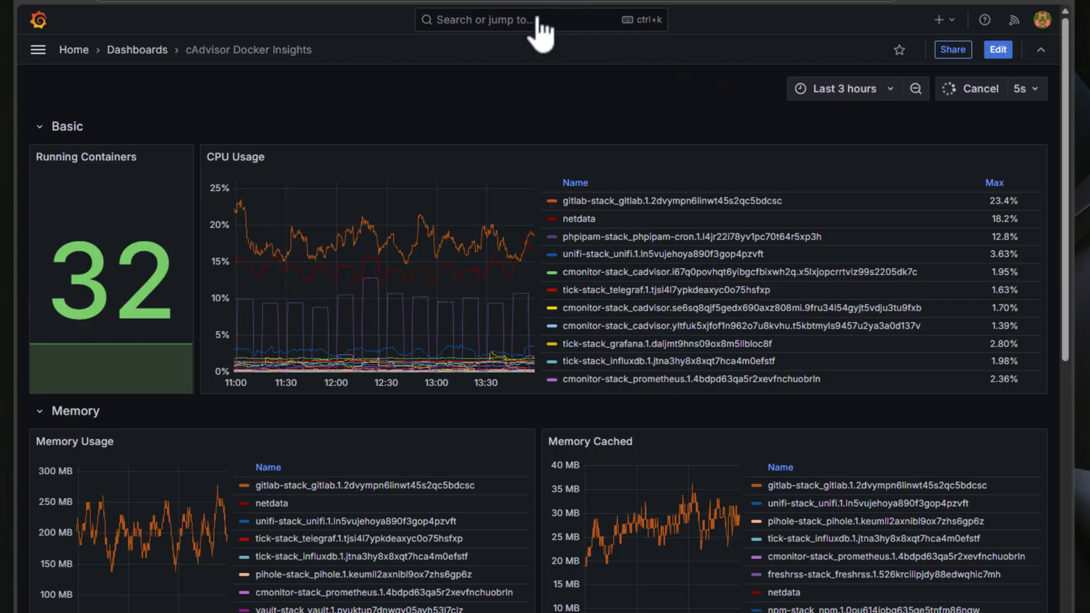
scroll(567, 156, down, 1)
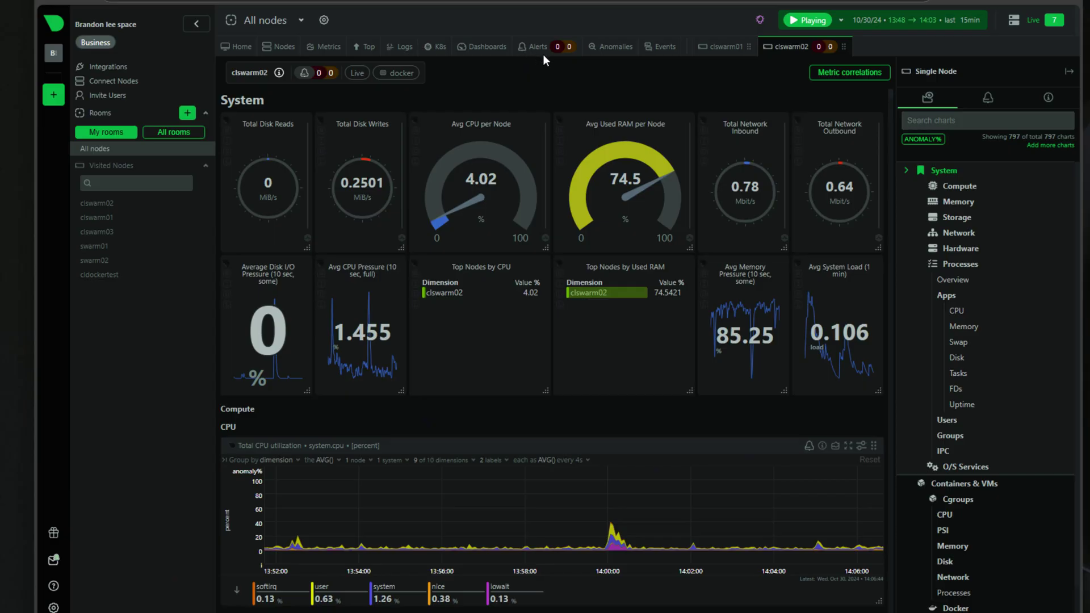
- List the room's 58 running alert rules on the Alerts page
click(539, 47)
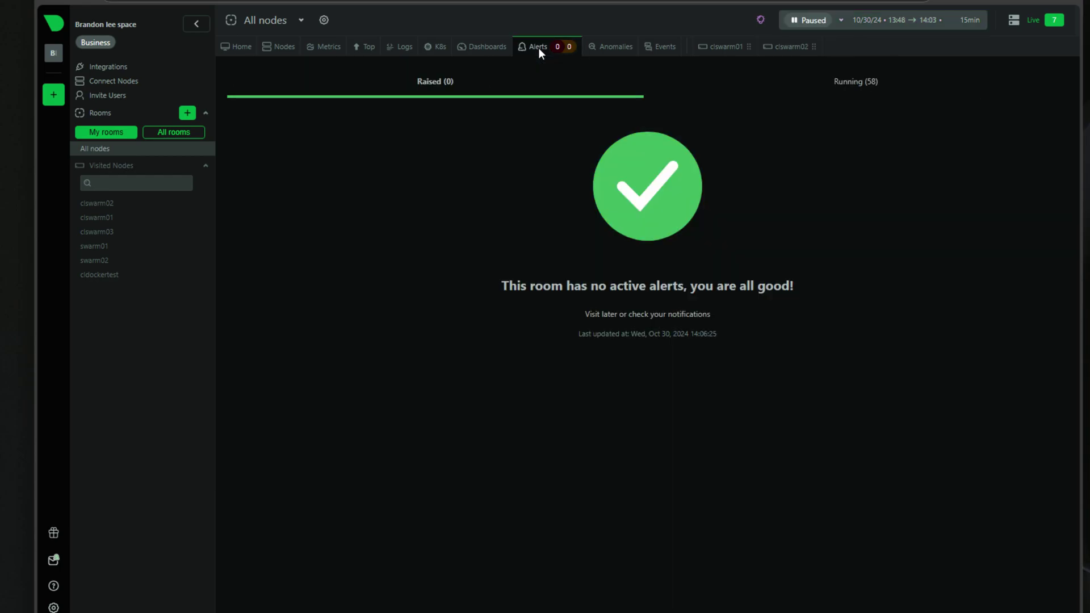
click(870, 81)
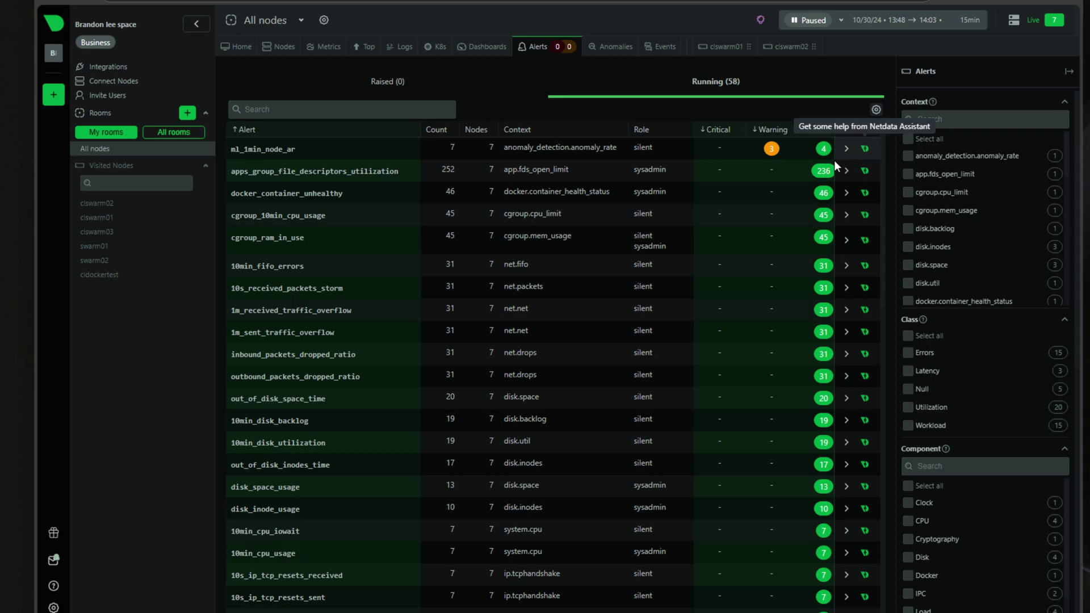